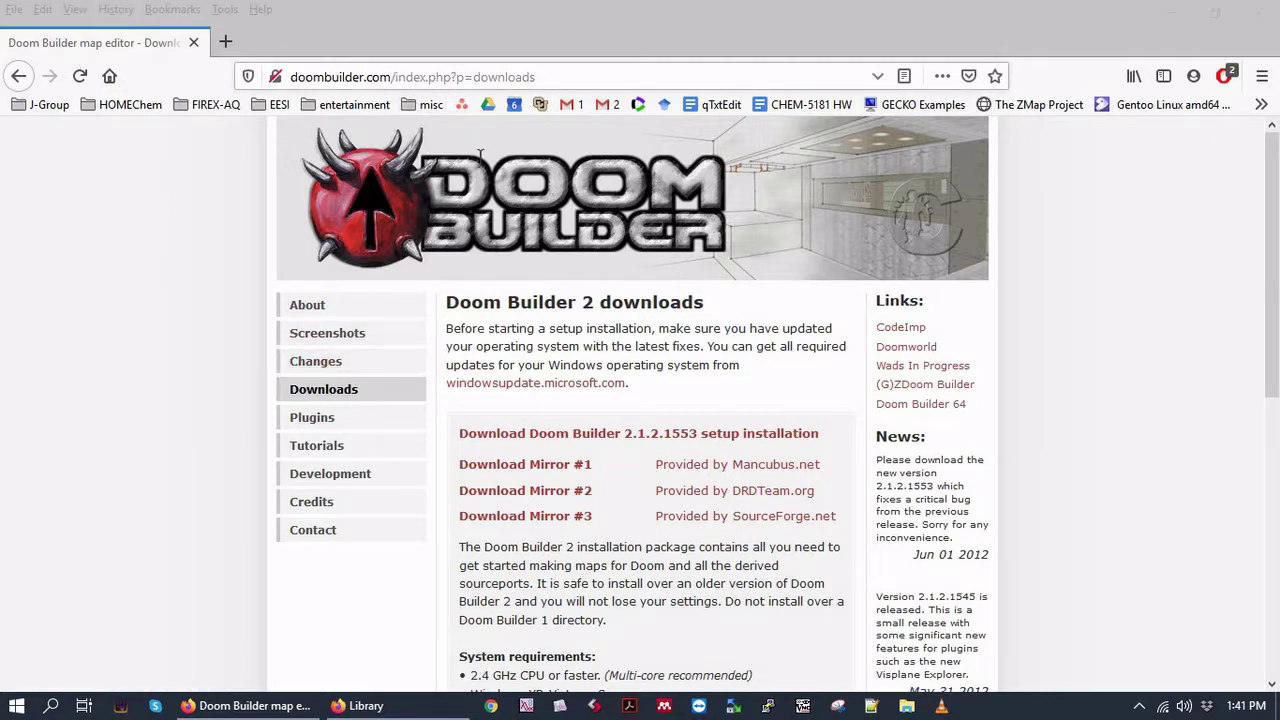
Step: Load the doombuilder.com home page and go to its Downloads section
left_click_drag(391, 77, 782, 204)
key("BackSpace")
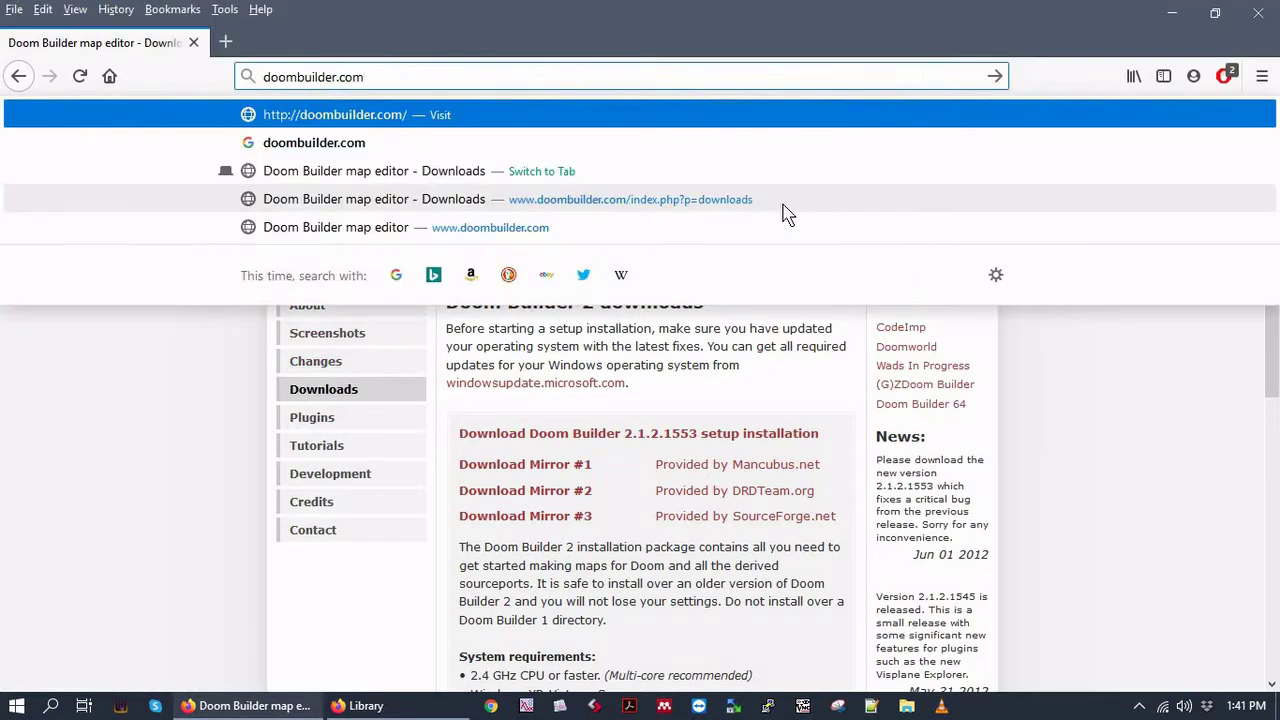
key("Return")
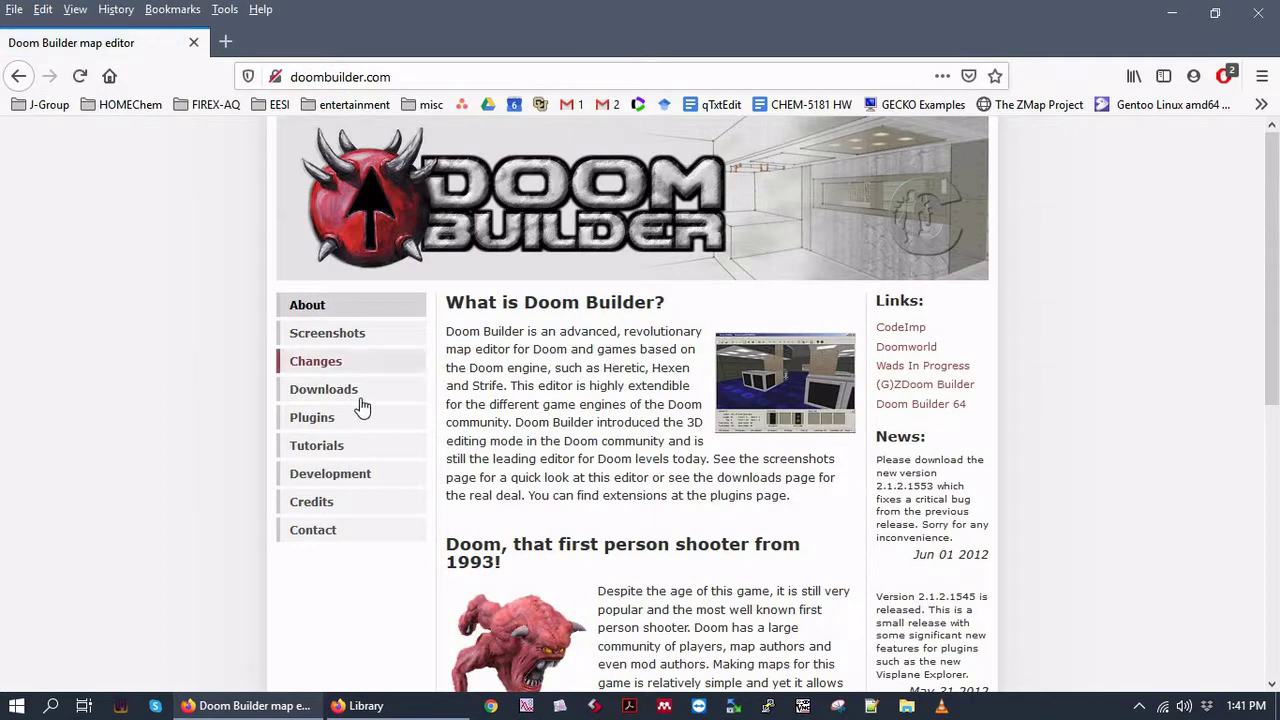
left_click(356, 398)
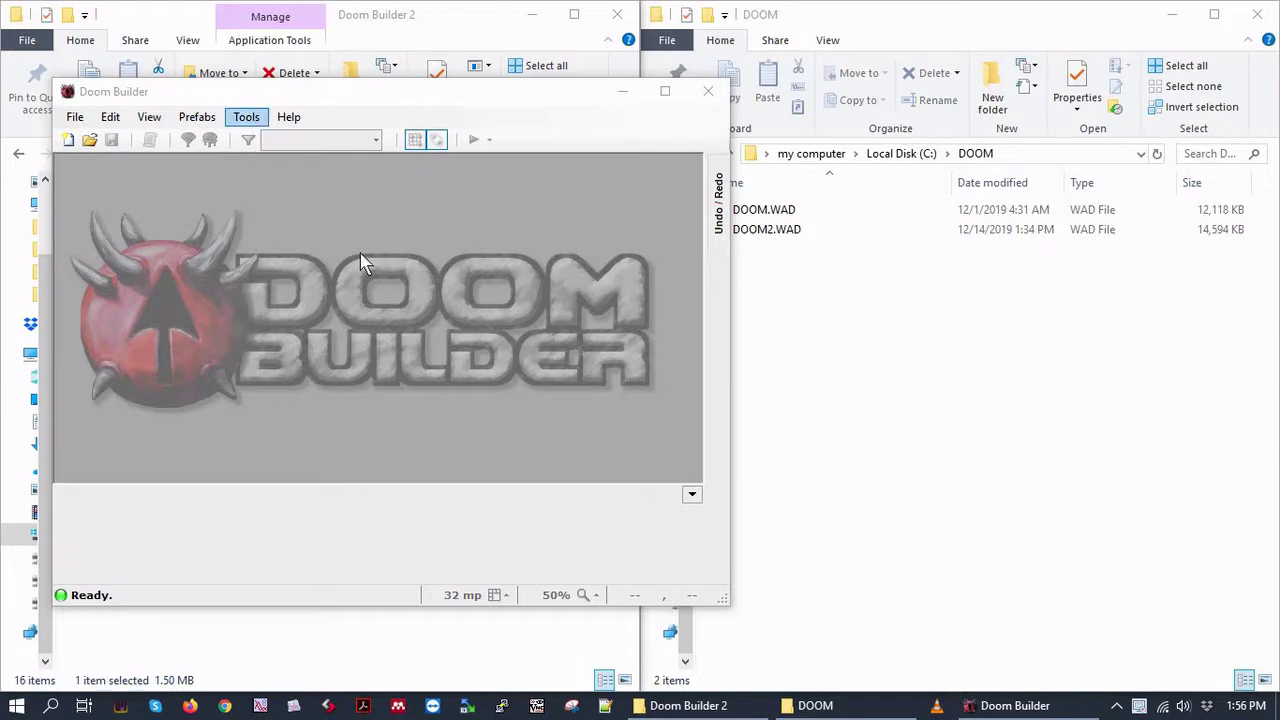
Step: Switch to Doom Builder and locate DOOM.WAD and DOOM2.WAD in the C:\DOOM folder
left_click_drag(308, 87, 298, 69)
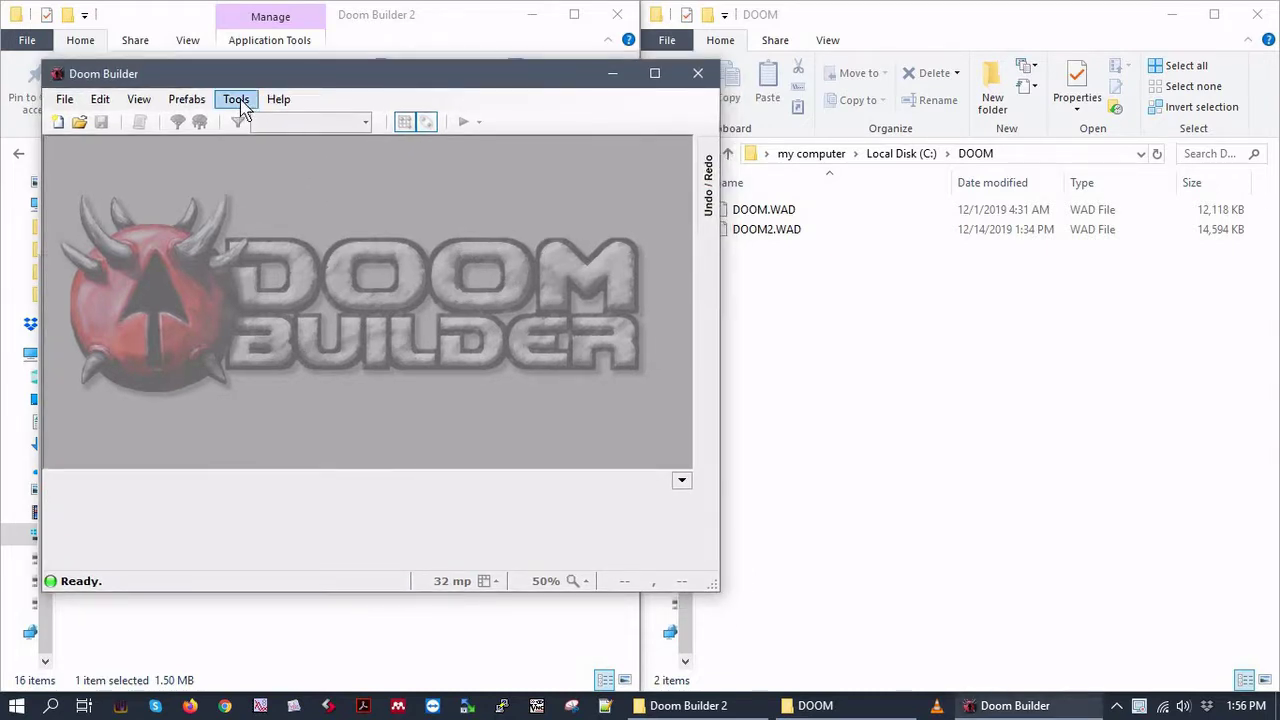
left_click(236, 99)
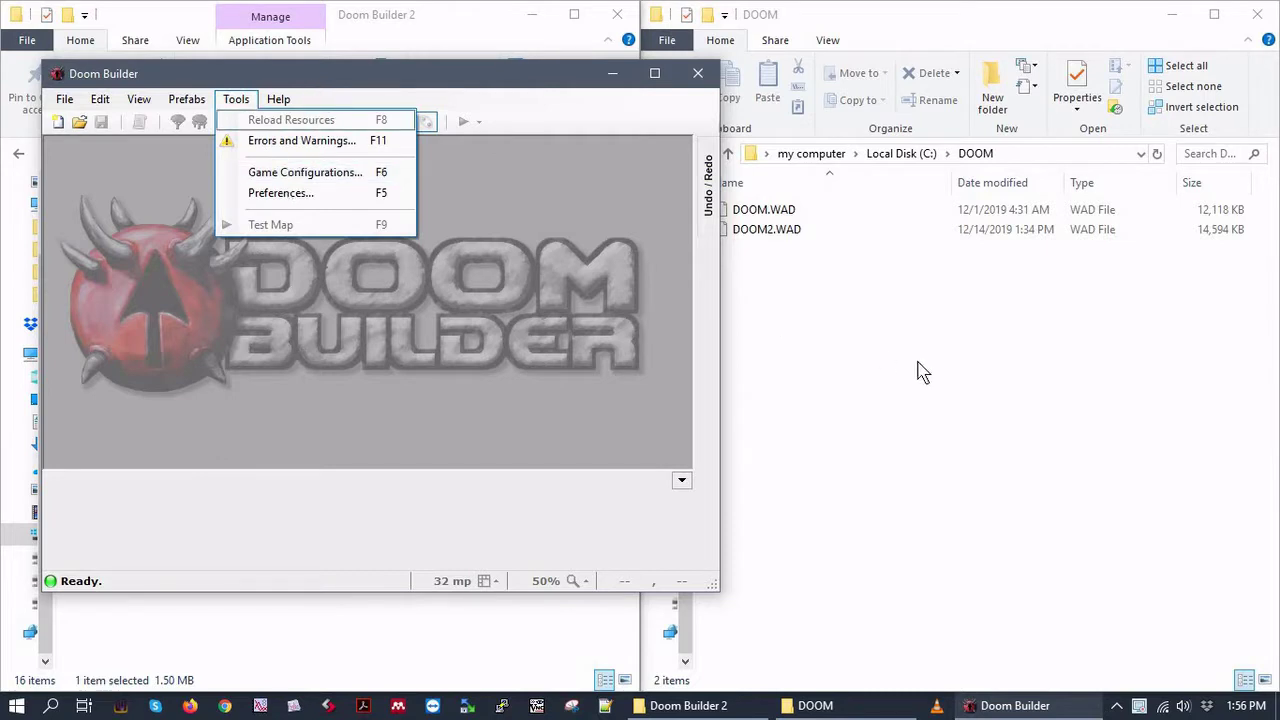
left_click(762, 214)
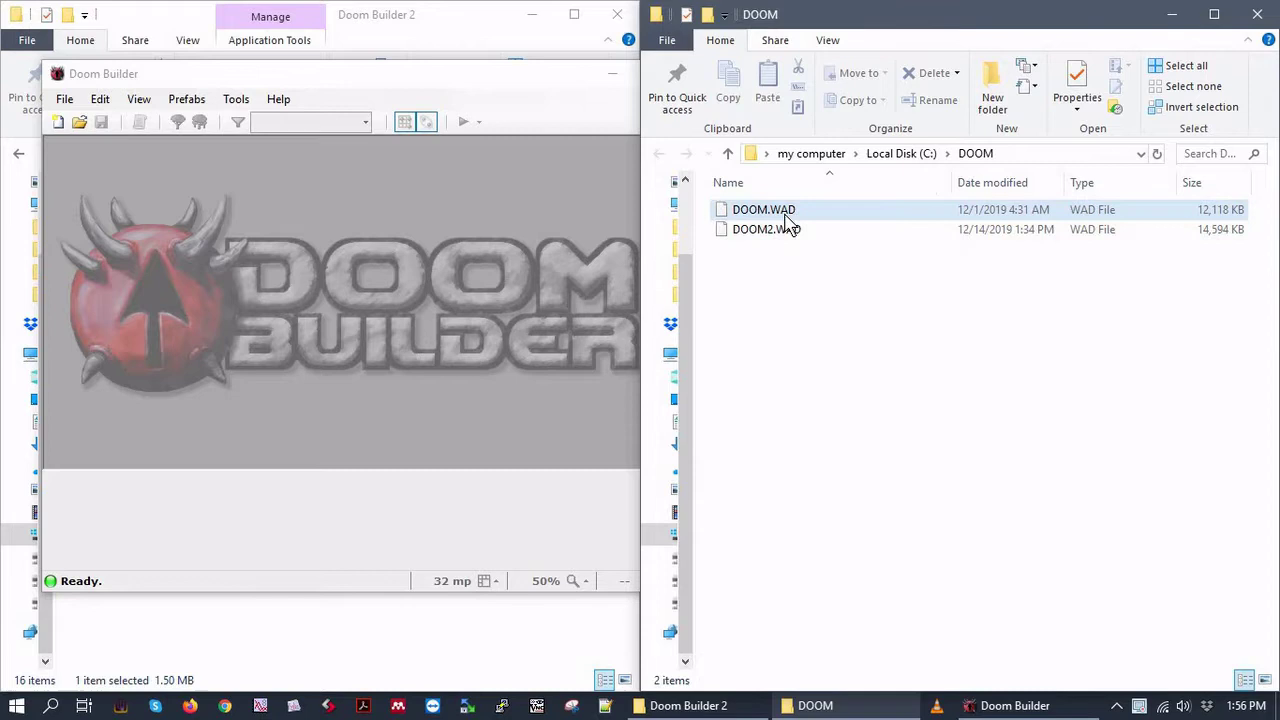
left_click(787, 213)
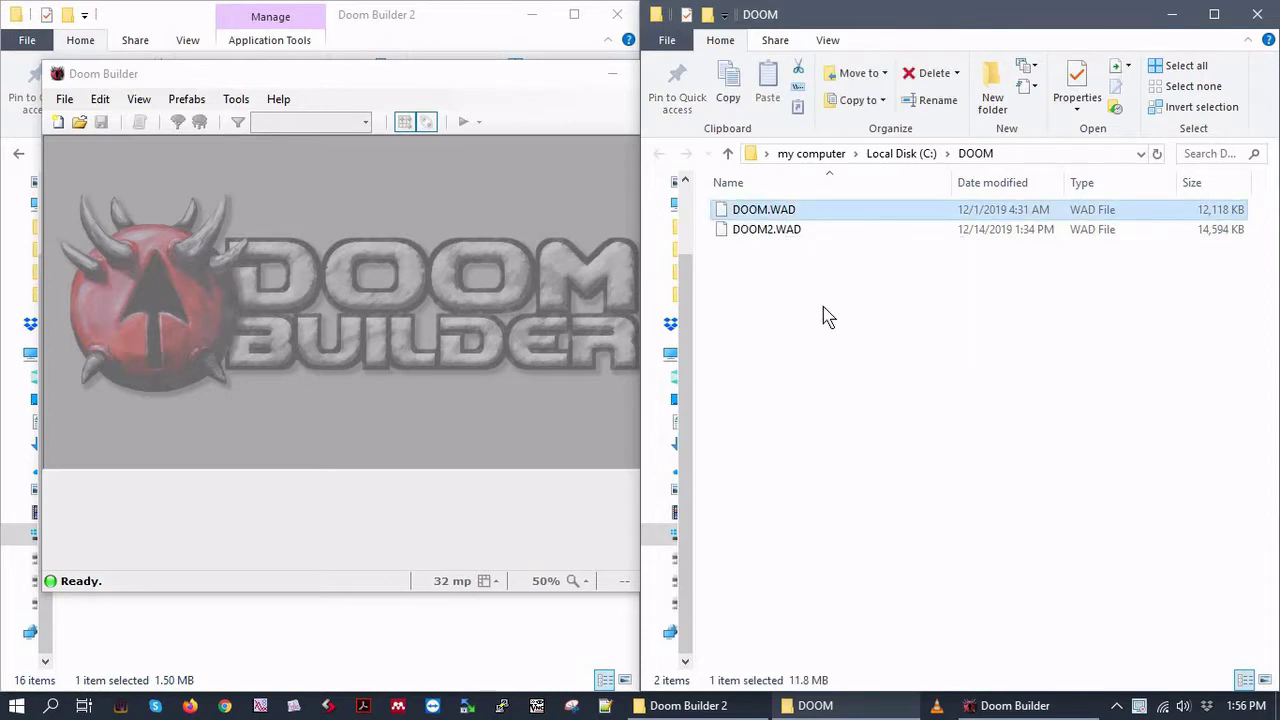
left_click(823, 306)
left_click(779, 215)
left_click(799, 235)
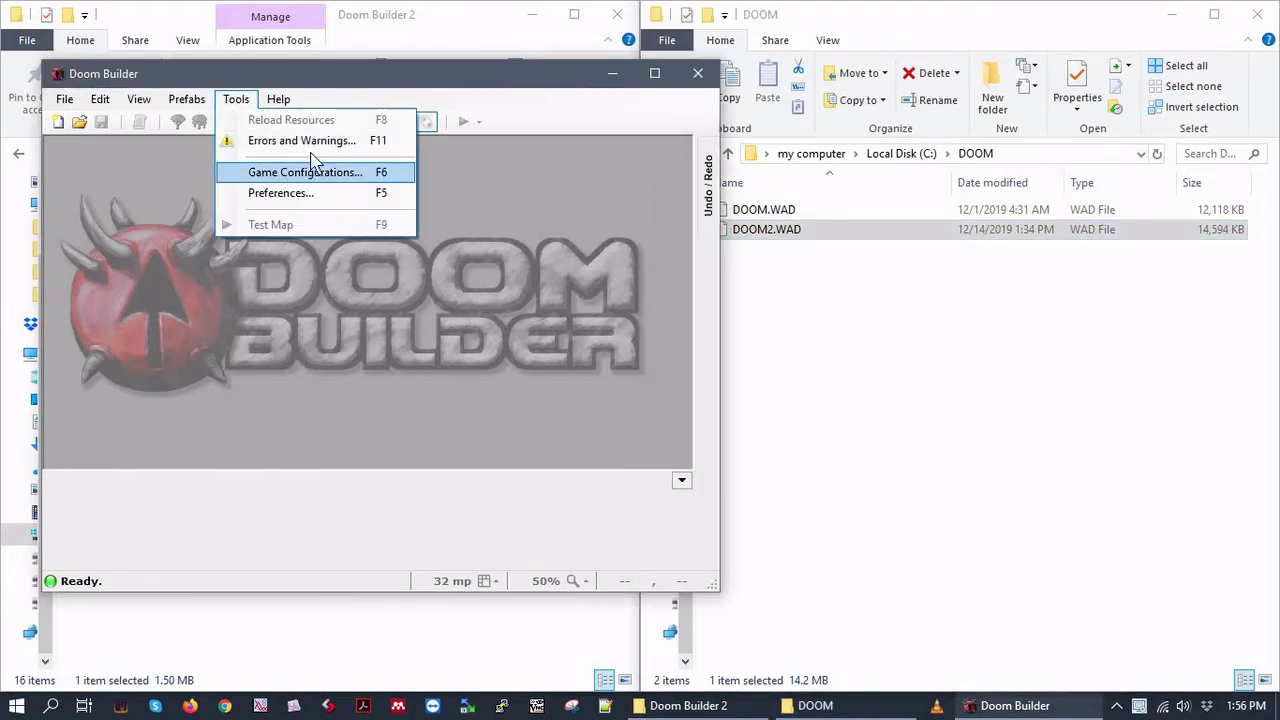
Step: Inspect the resource list of the Doom game configuration and close the dialog without saving
left_click(314, 170)
left_click(78, 186)
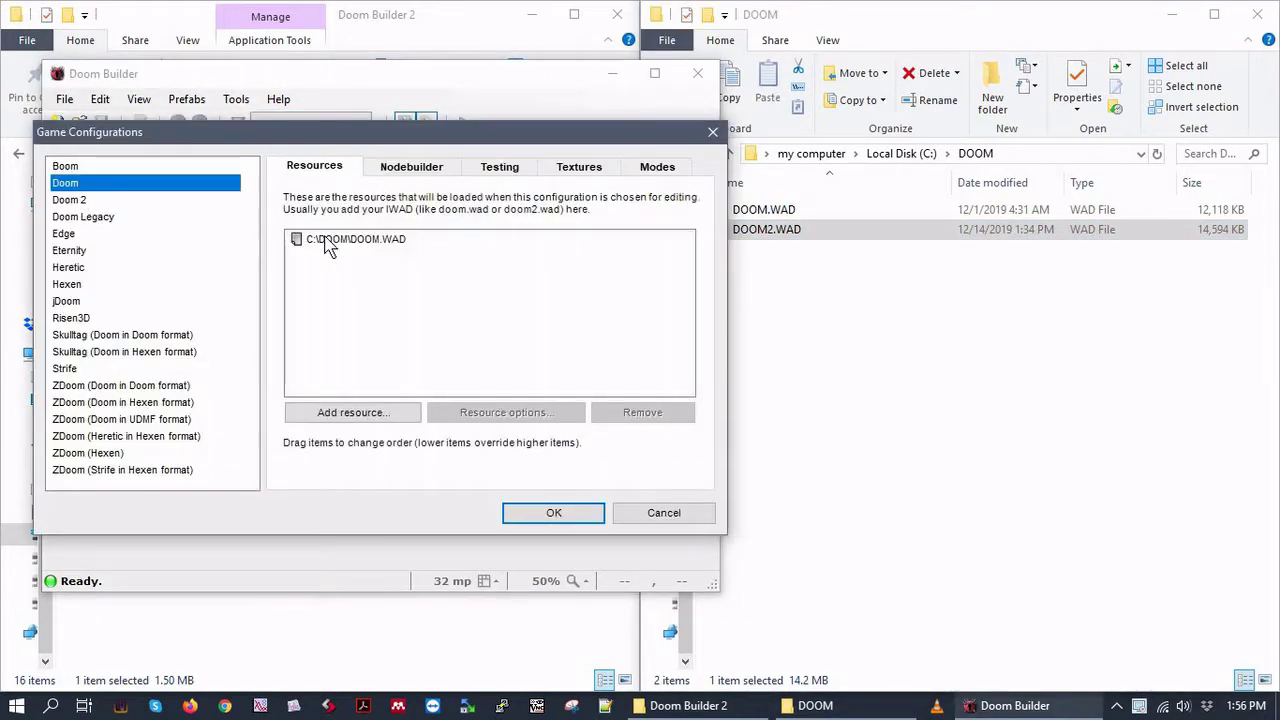
left_click(375, 245)
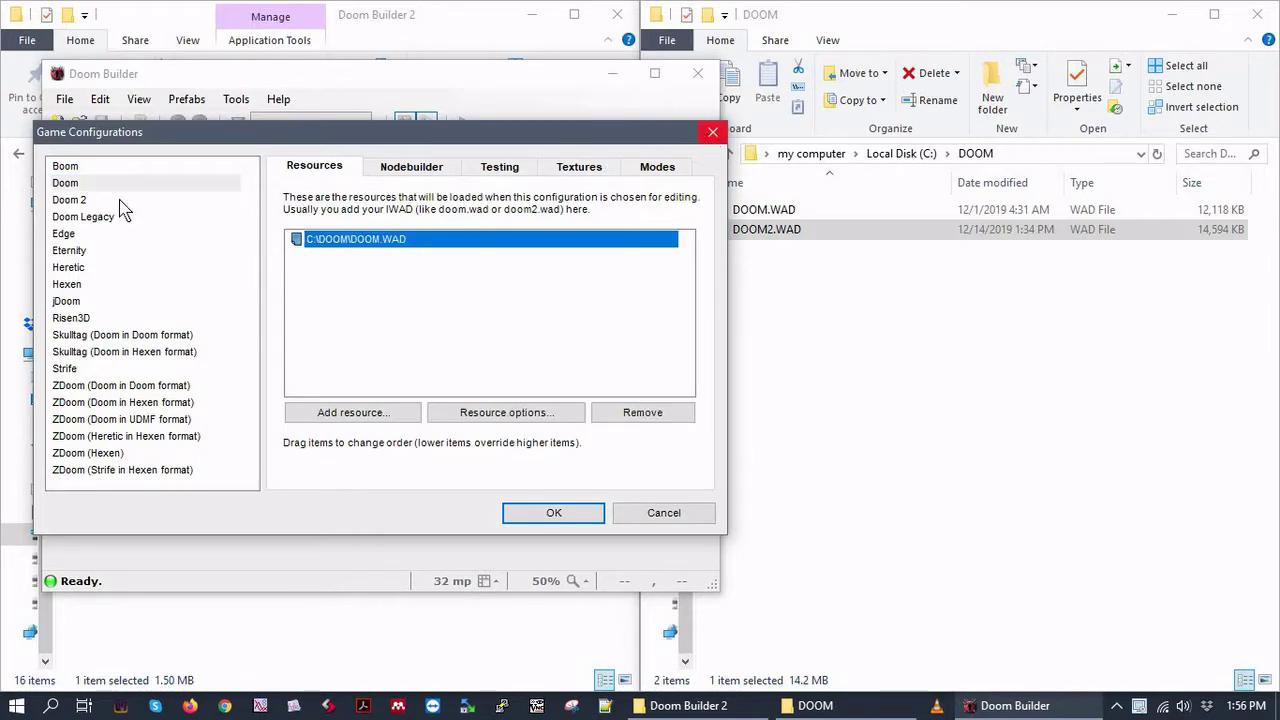
left_click(659, 514)
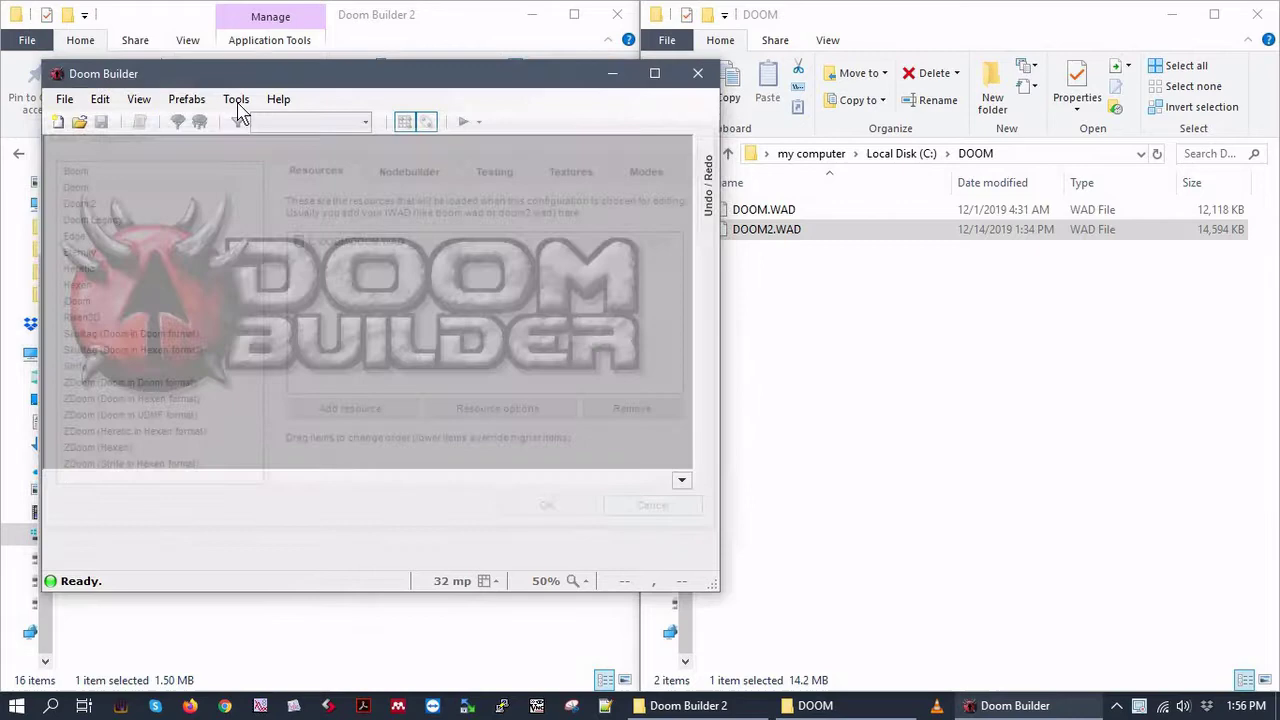
Step: Check which WAD resources are assigned to the Doom and Doom 2 game configurations, and accept the dialog
left_click(242, 100)
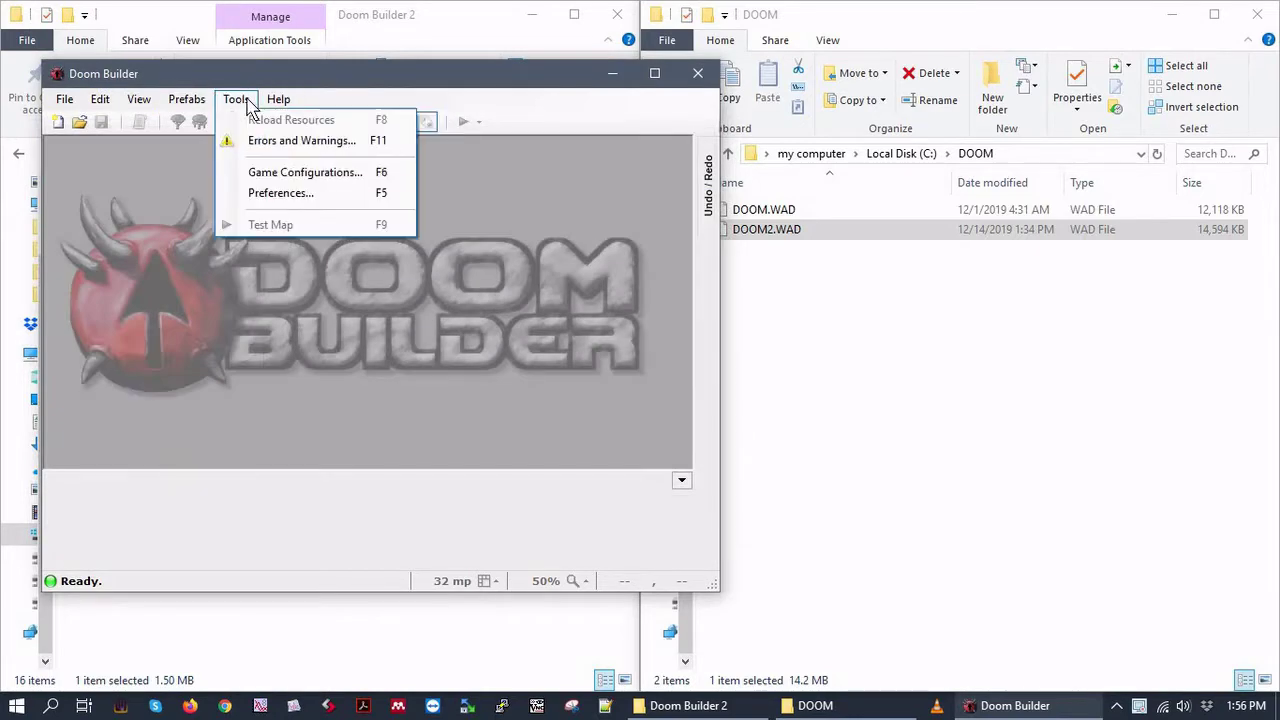
left_click(306, 174)
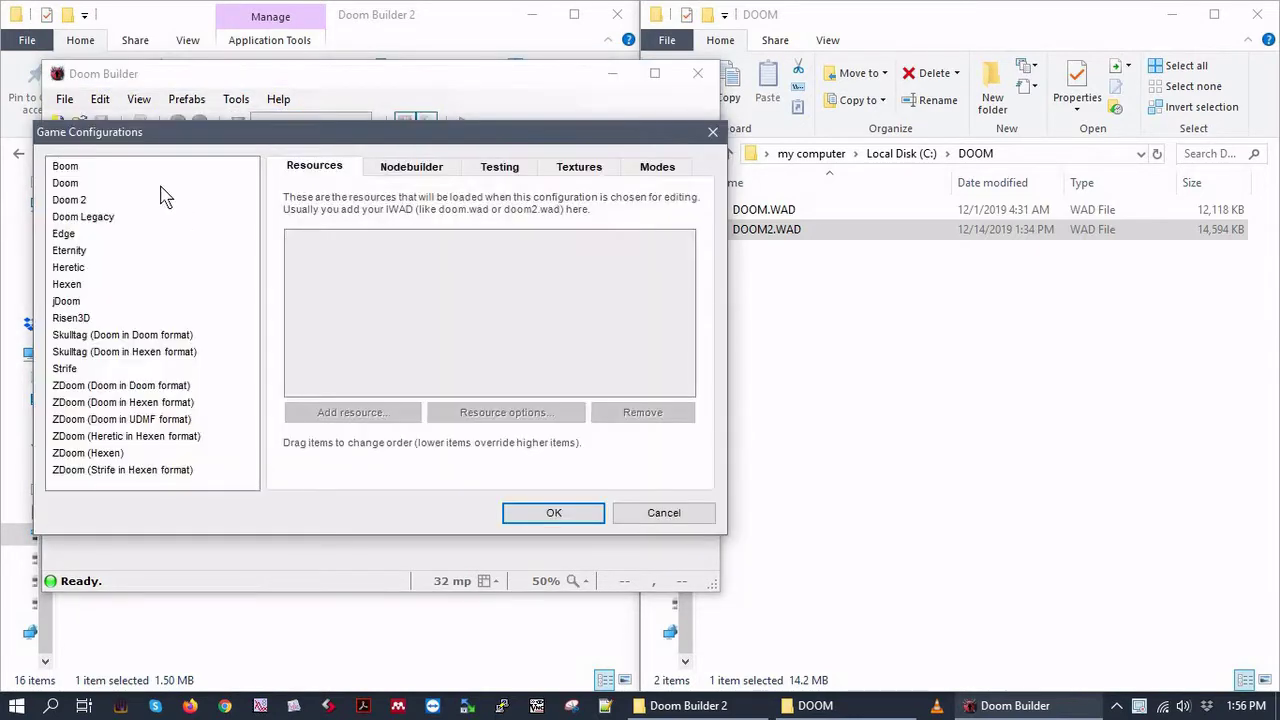
left_click(86, 185)
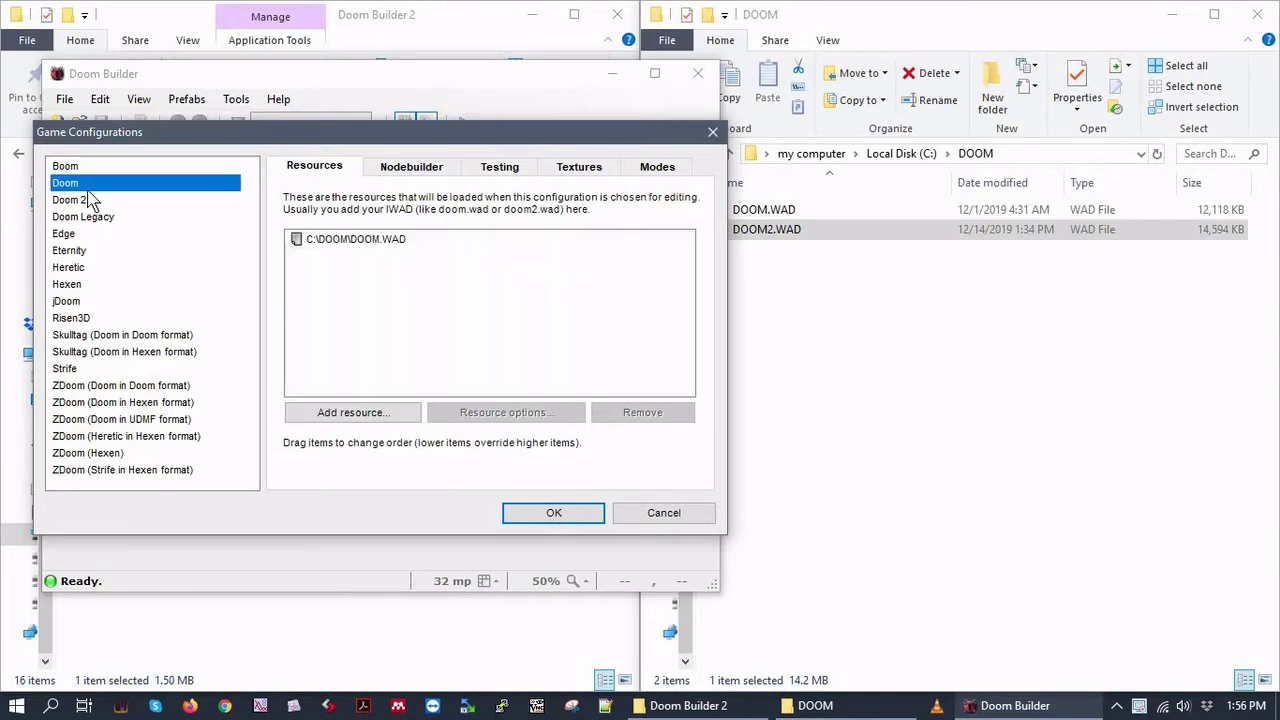
left_click(86, 199)
left_click(88, 184)
left_click(378, 243)
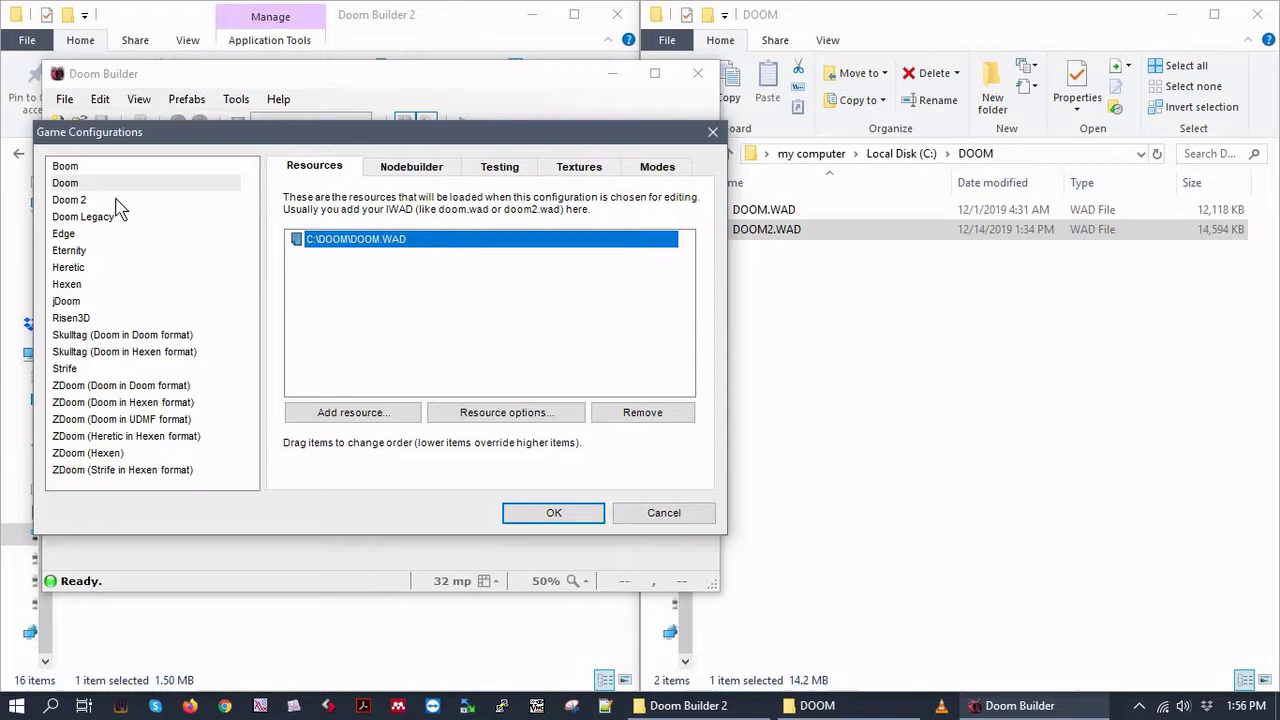
left_click(70, 200)
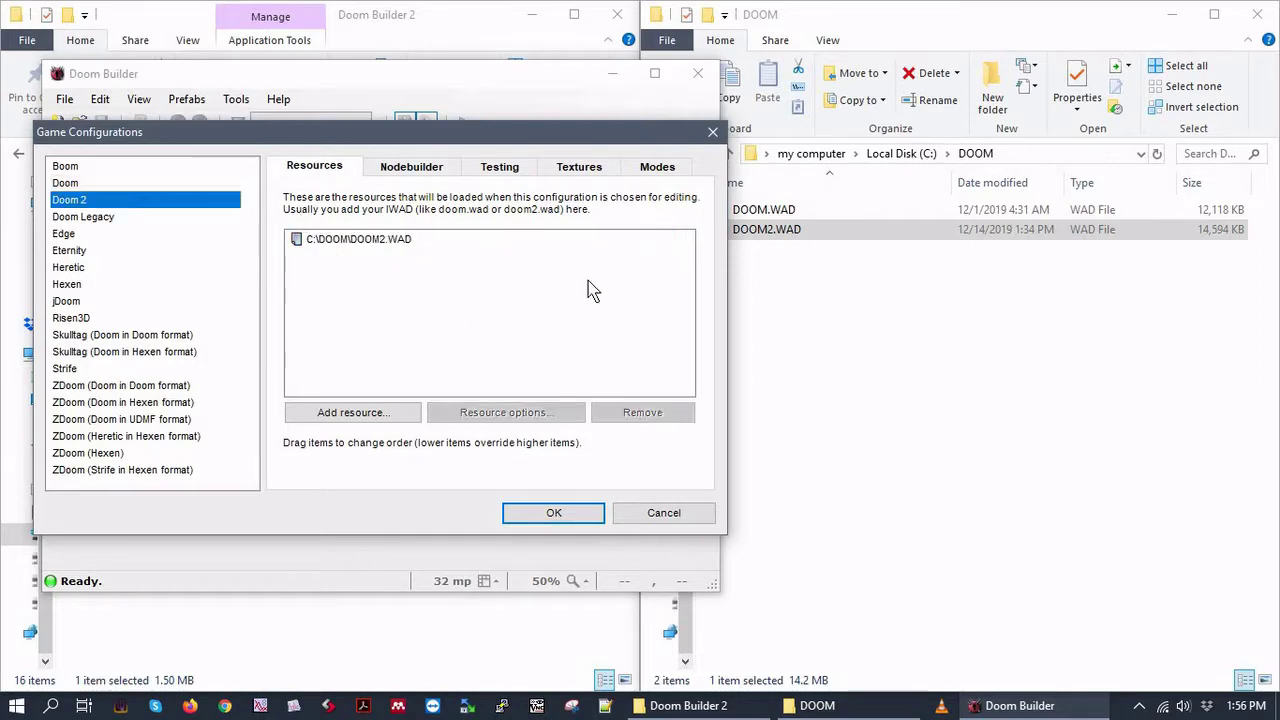
left_click(581, 516)
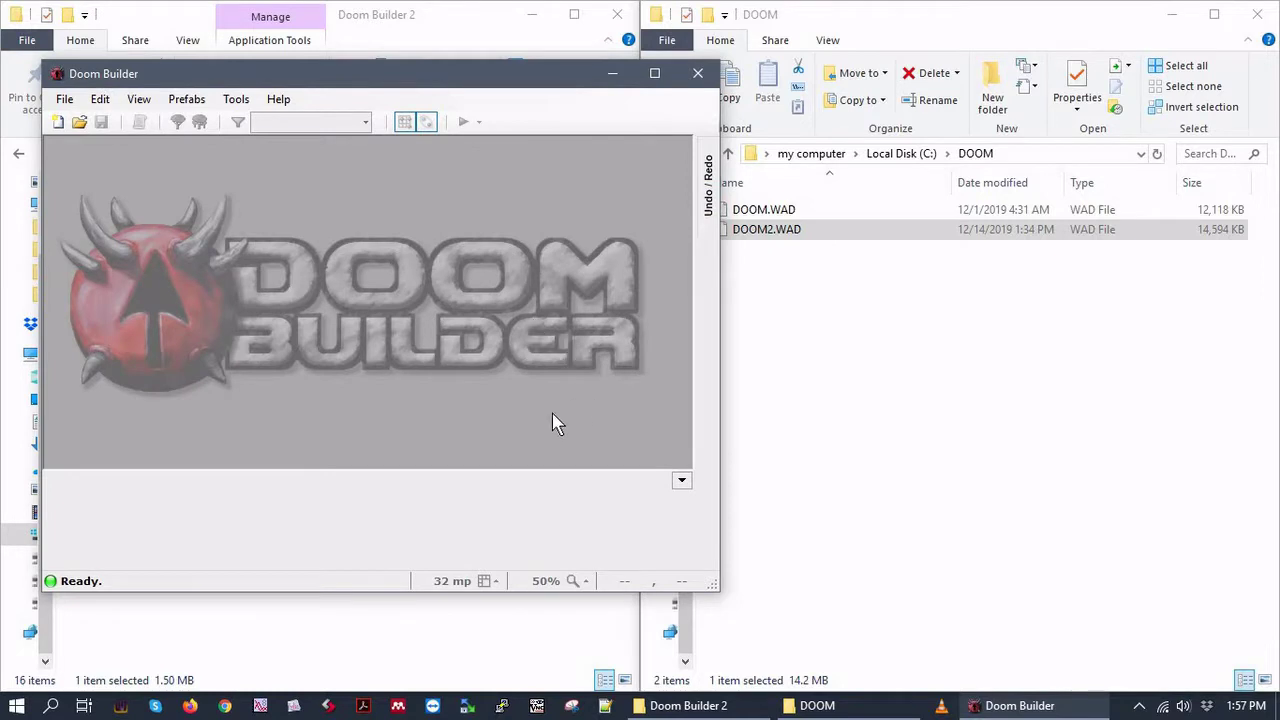
left_click(1139, 706)
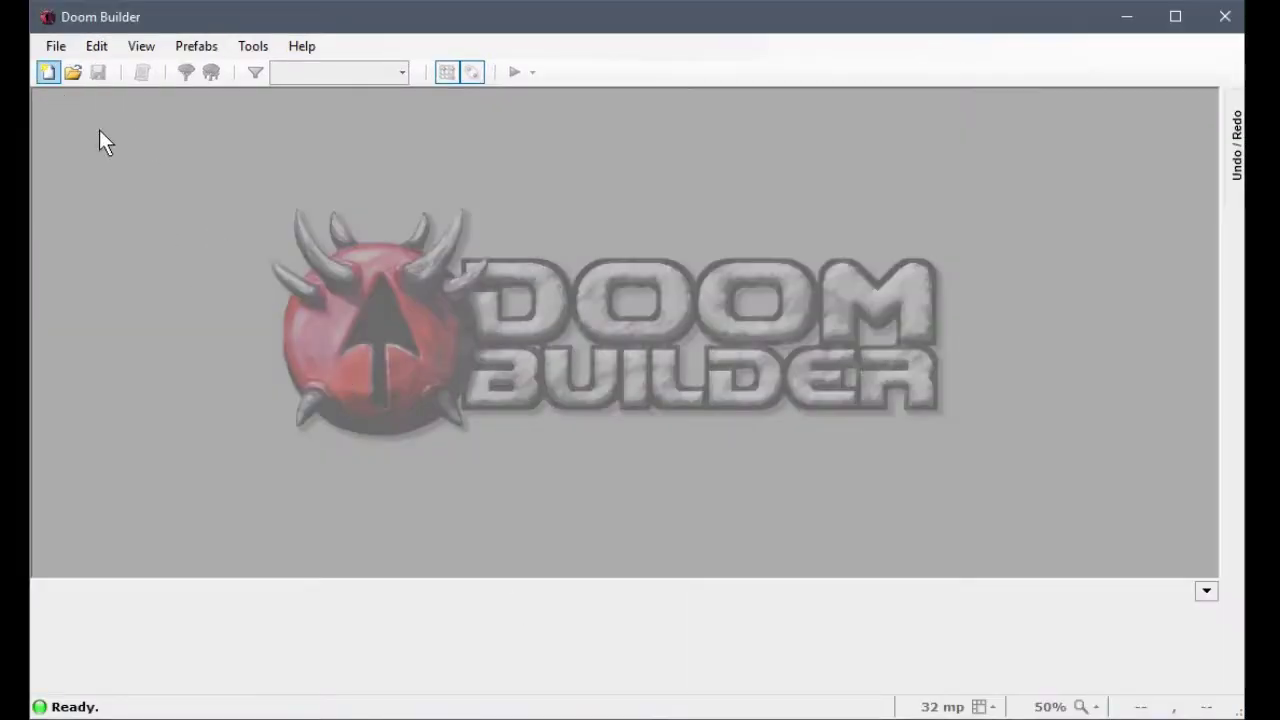
Step: Create a new map with the Doom 2 game configuration and the level name MAP01
left_click(48, 72)
left_click(652, 209)
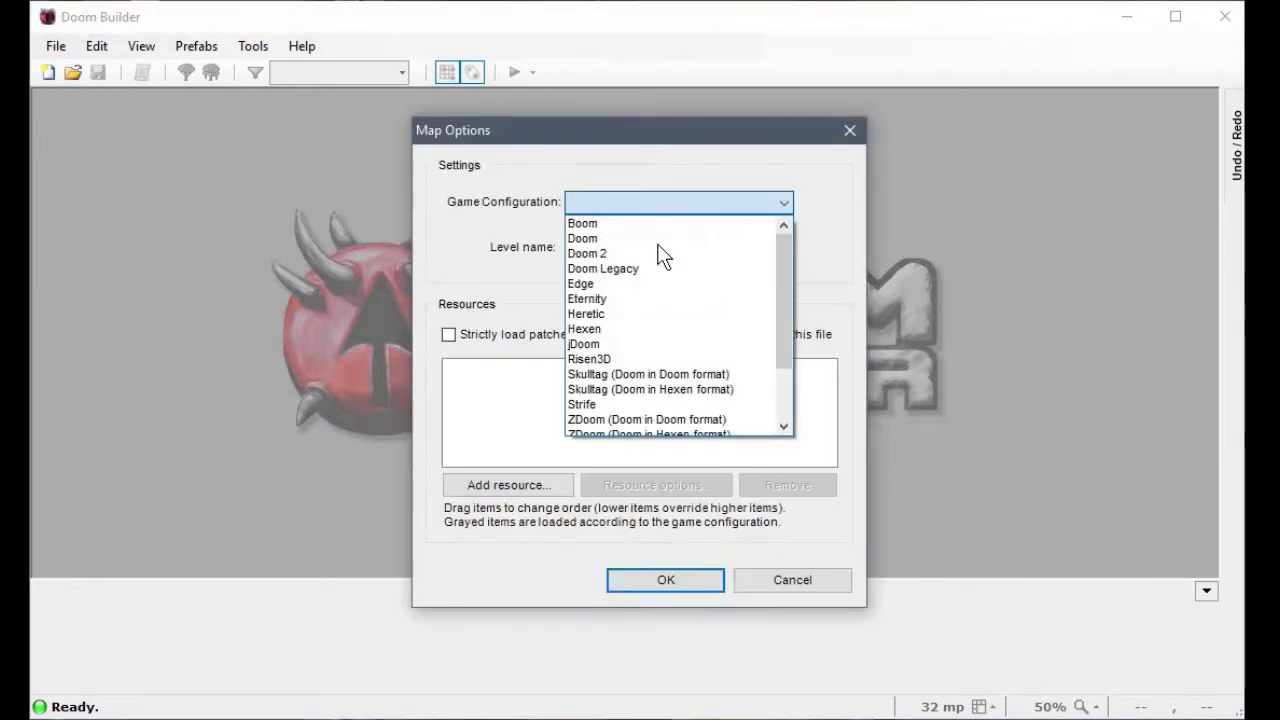
left_click(625, 251)
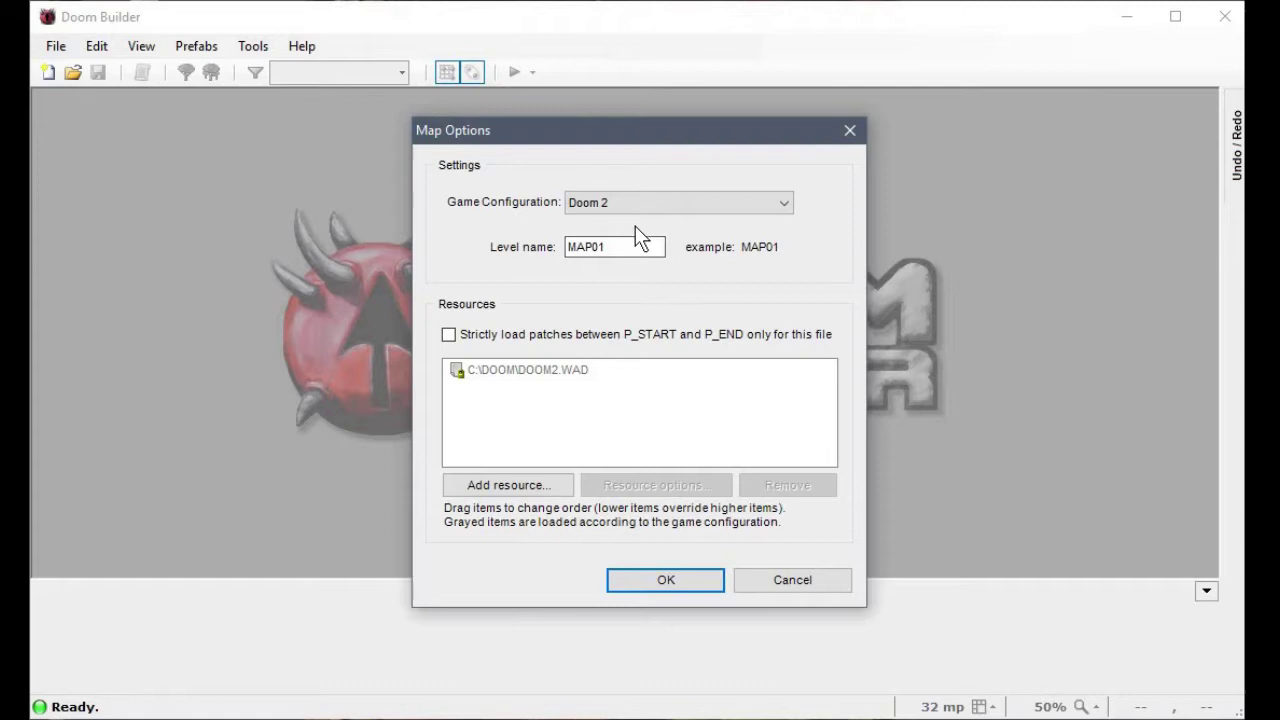
key("Tab")
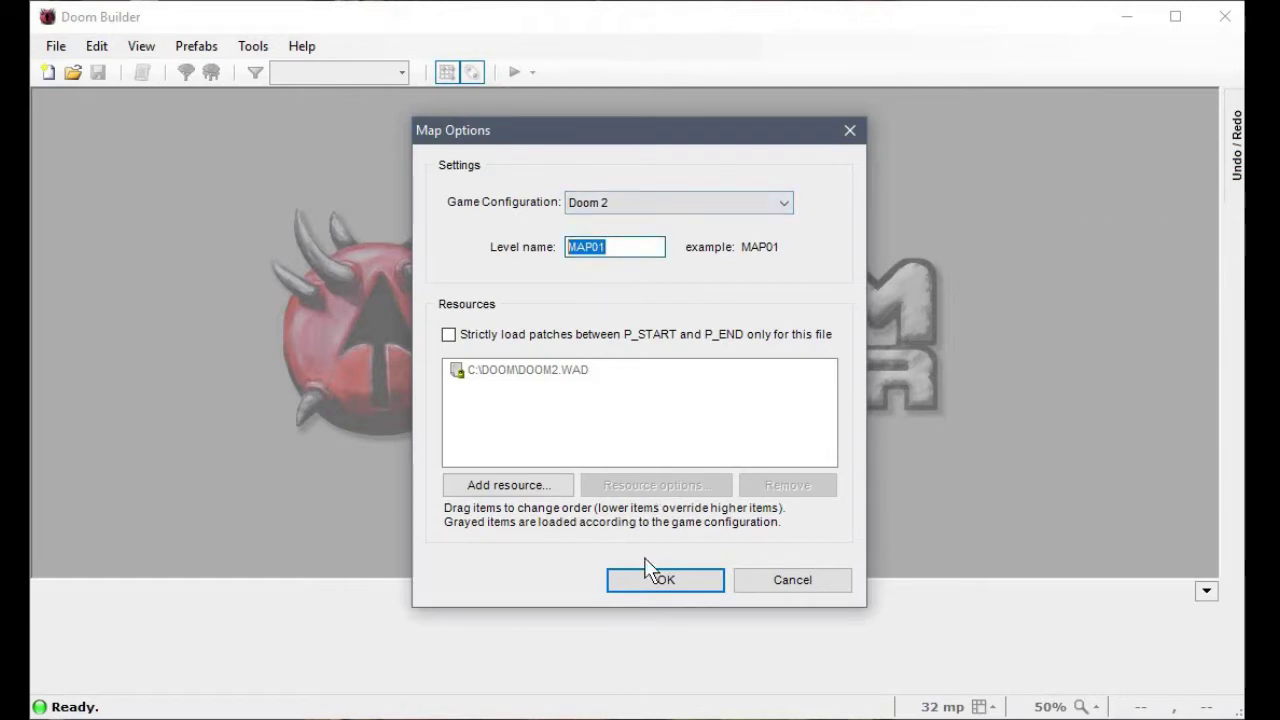
left_click(696, 583)
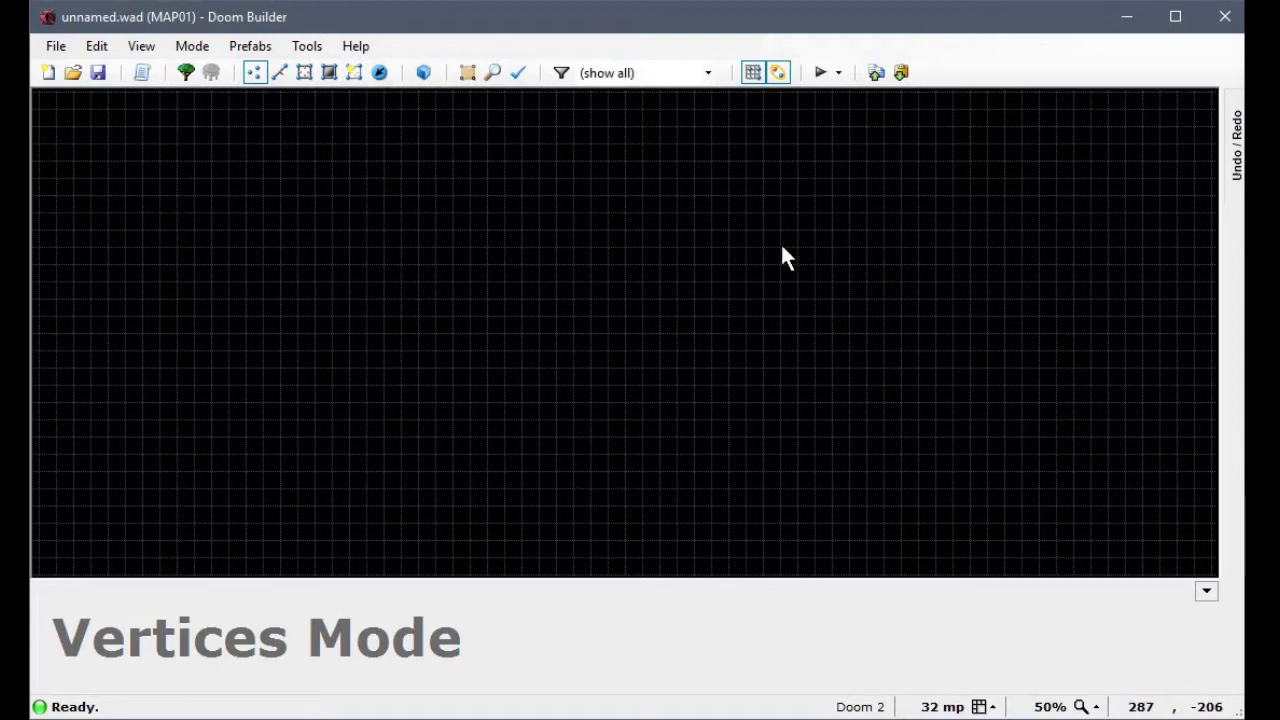
Step: Draw a closed square room of 192 by 192 map units in Linedefs Mode and finish the drawing
left_click(281, 75)
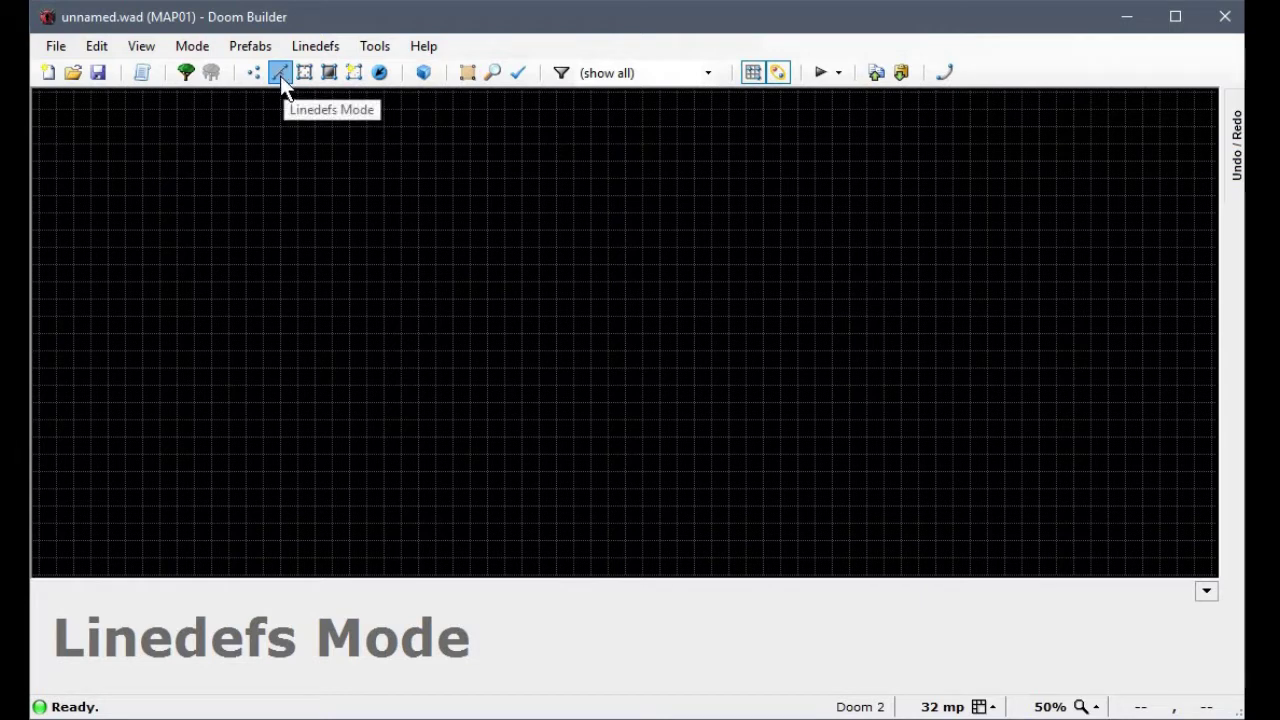
left_click(260, 47)
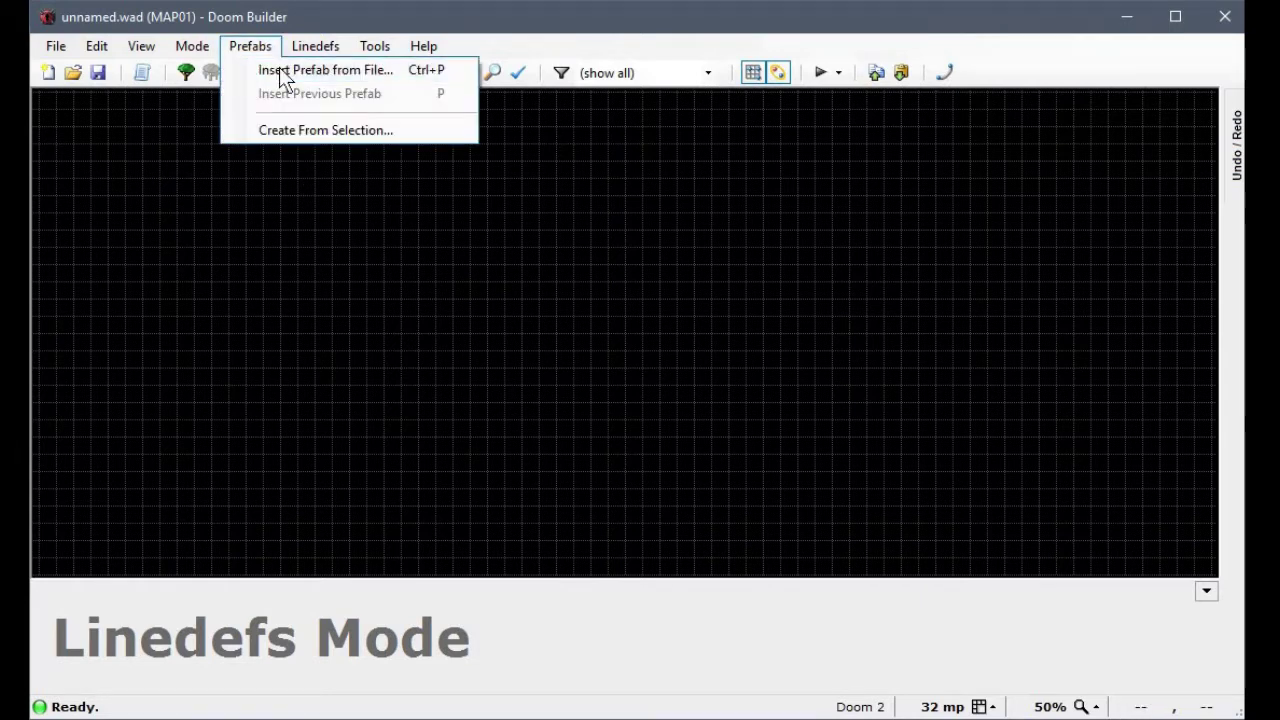
key("Escape")
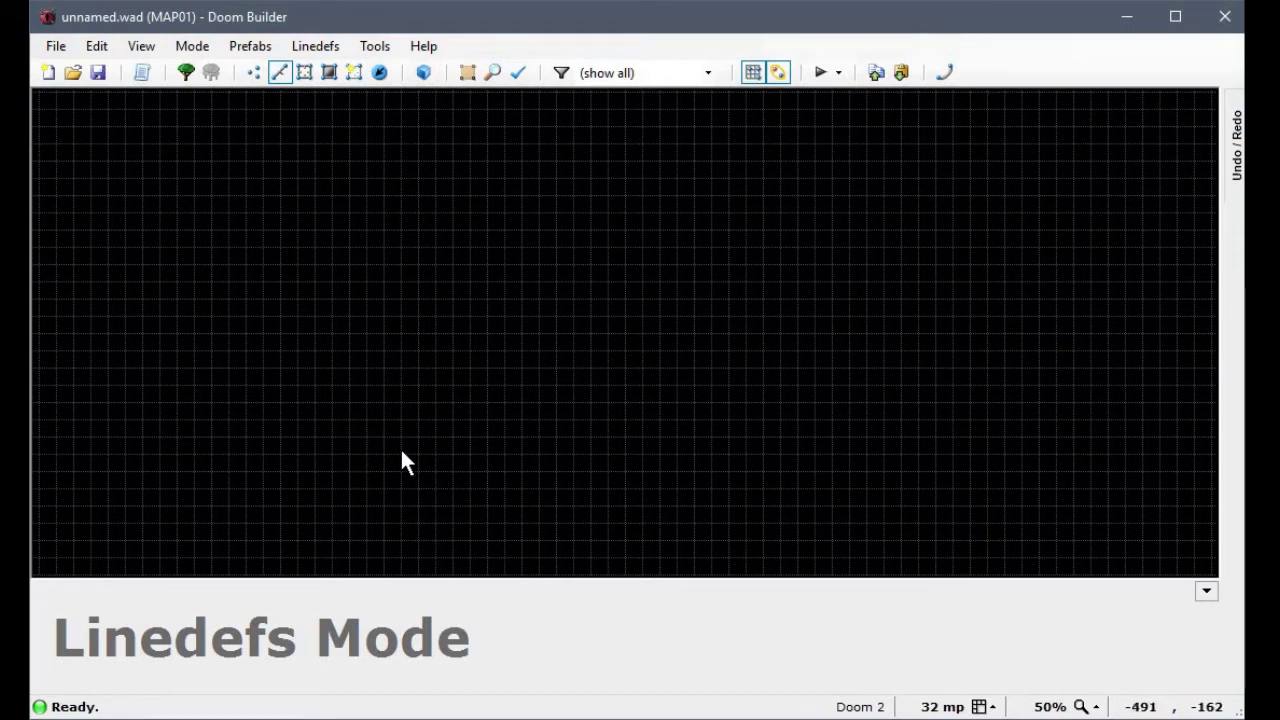
right_click(371, 339)
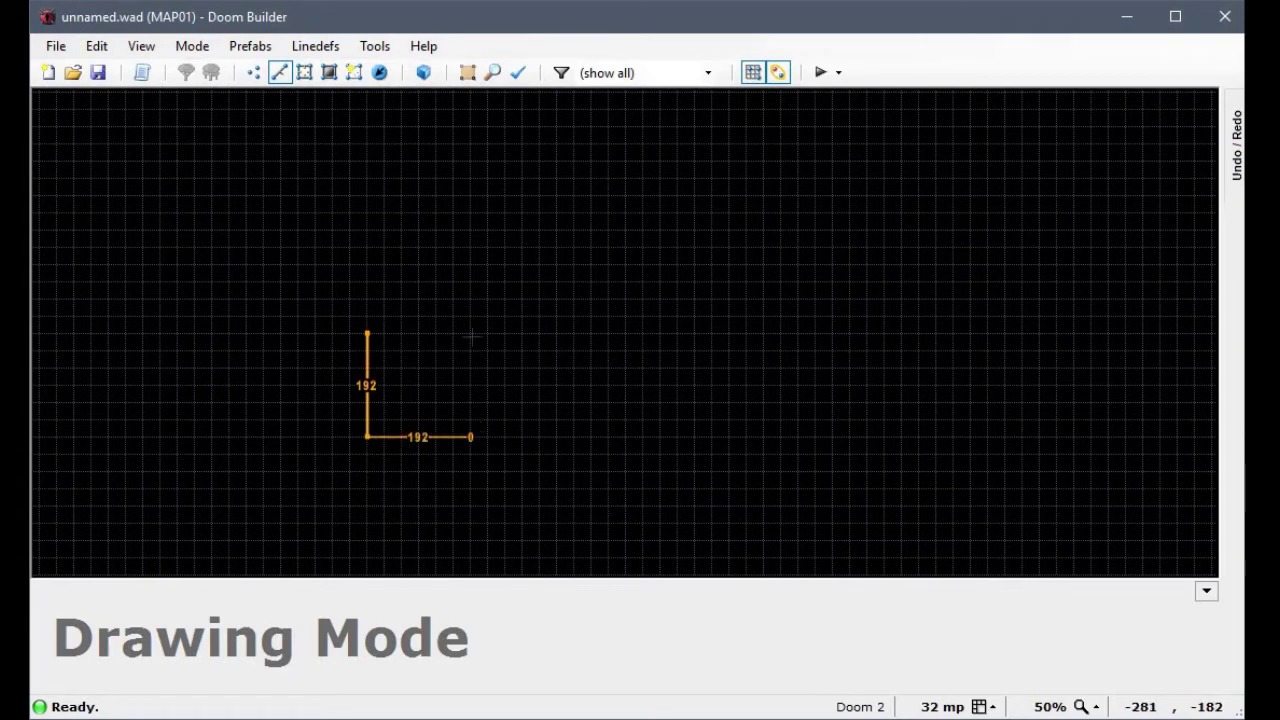
left_click(470, 333)
left_click(368, 333)
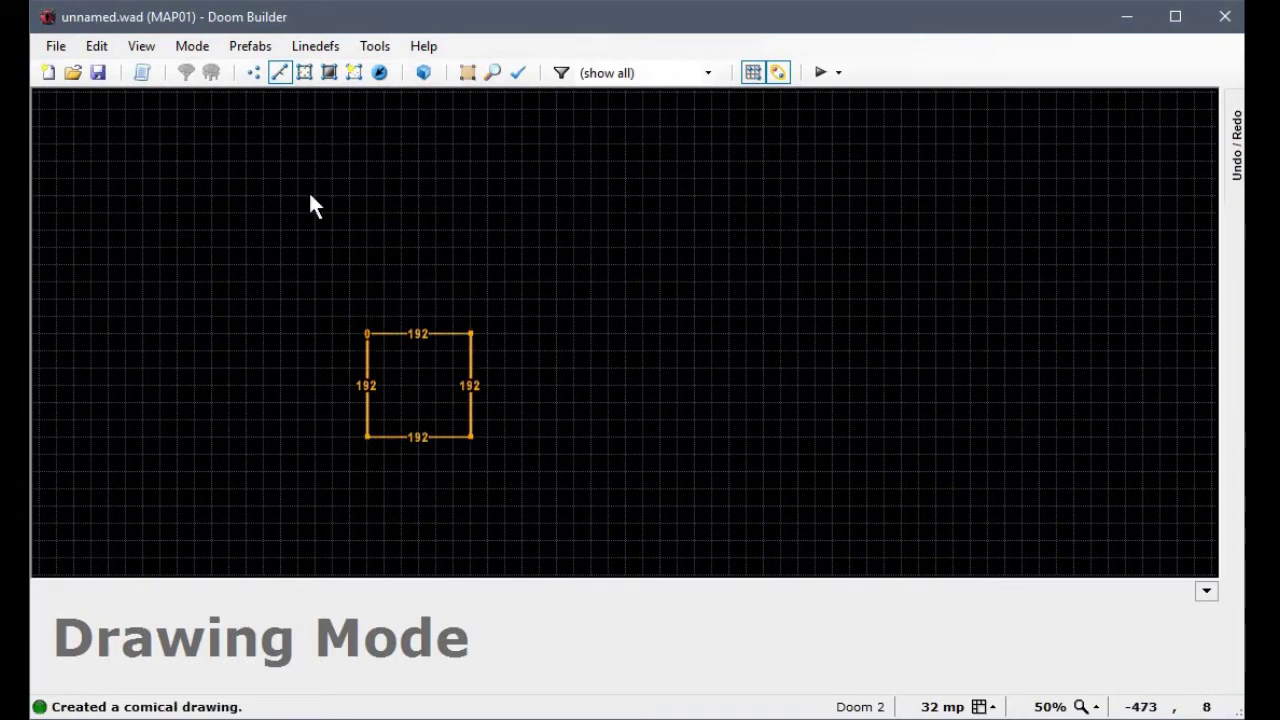
left_click(288, 76)
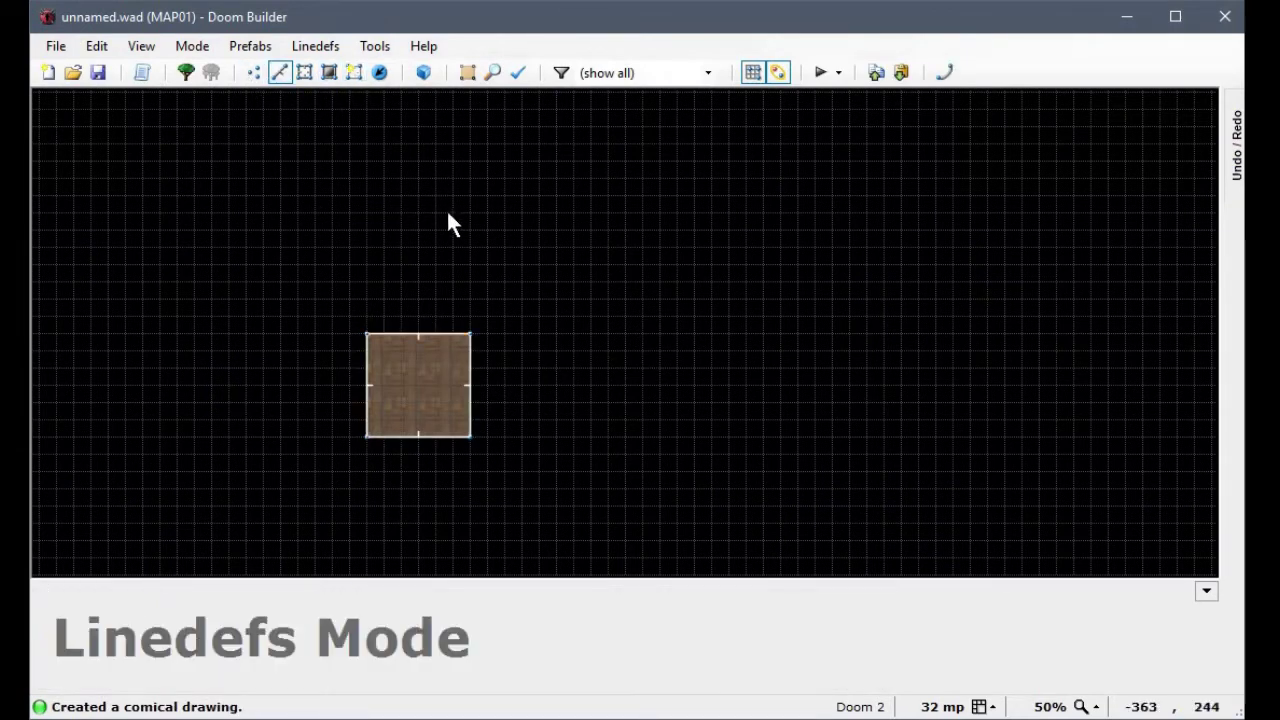
Step: Insert a Player 1 start in Things Mode, centred near the room's lower wall, with its angle set to 90
left_click(386, 79)
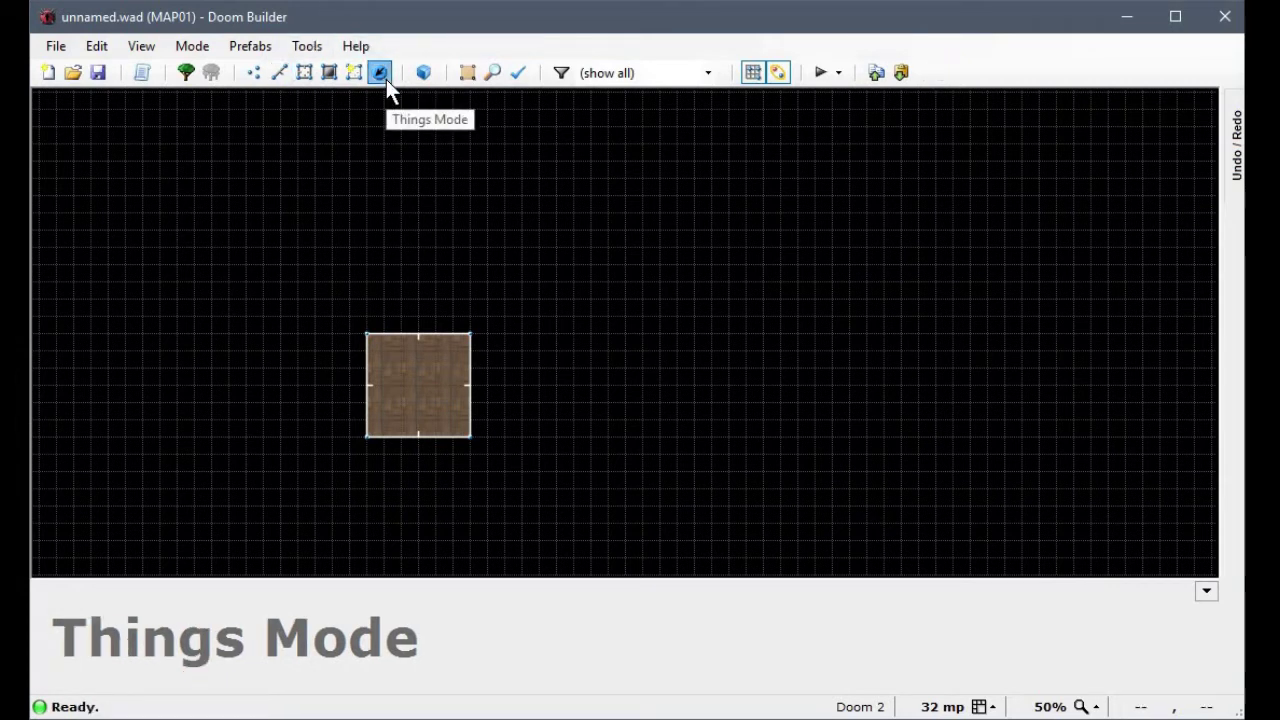
key("Insert")
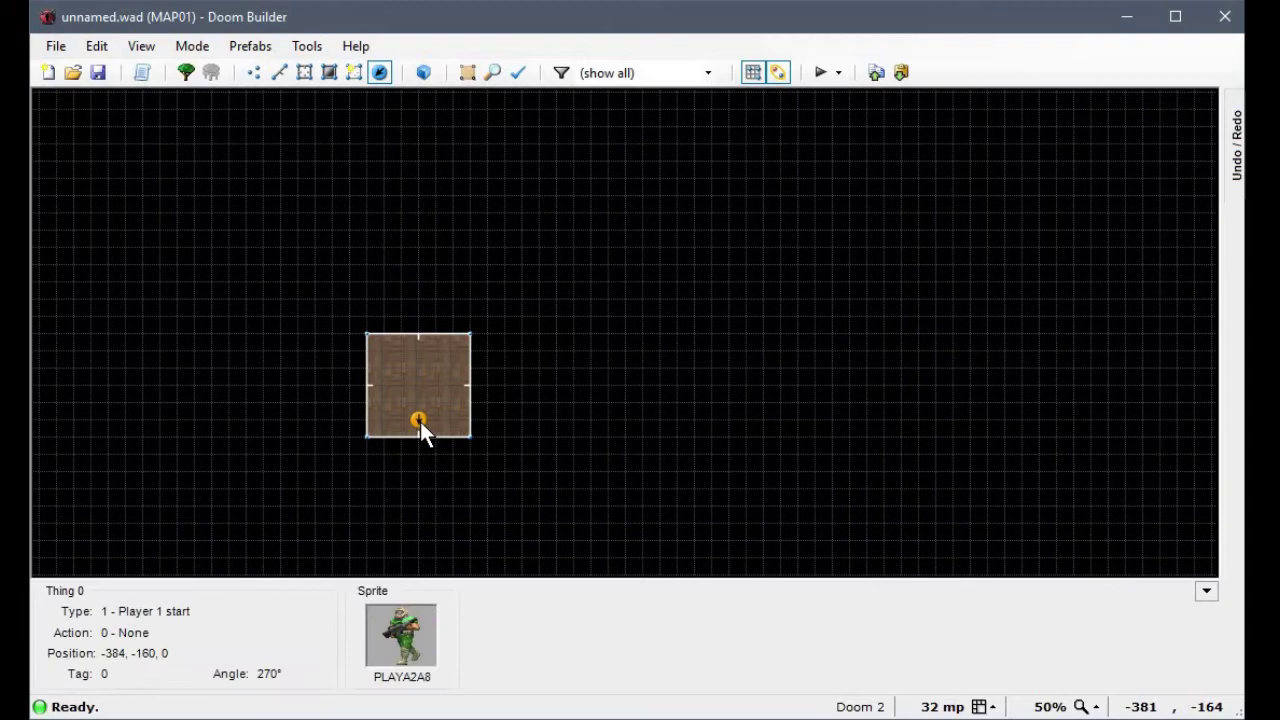
right_click(420, 421)
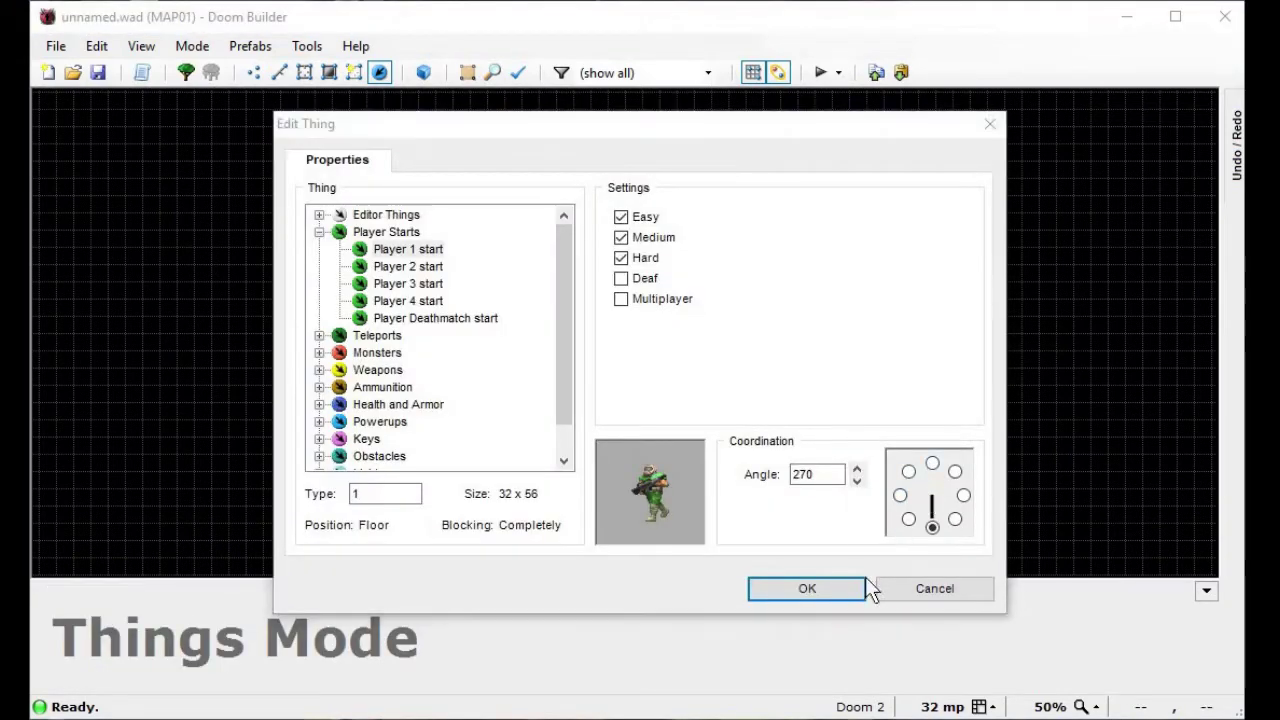
left_click(846, 586)
Step: Draw a trapezoidal sector around the player start in Linedefs Mode, with 72-unit slanted sides and a 128-unit top edge
scroll(430, 445, "up", 5)
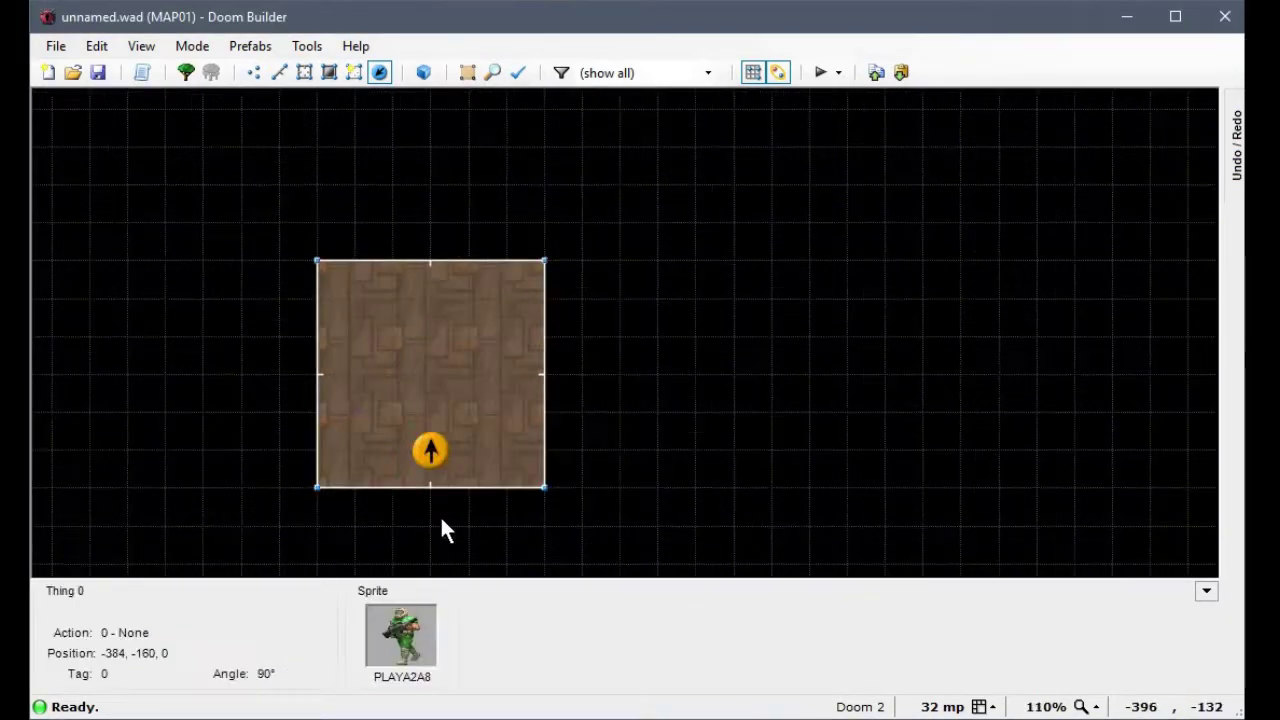
key("l")
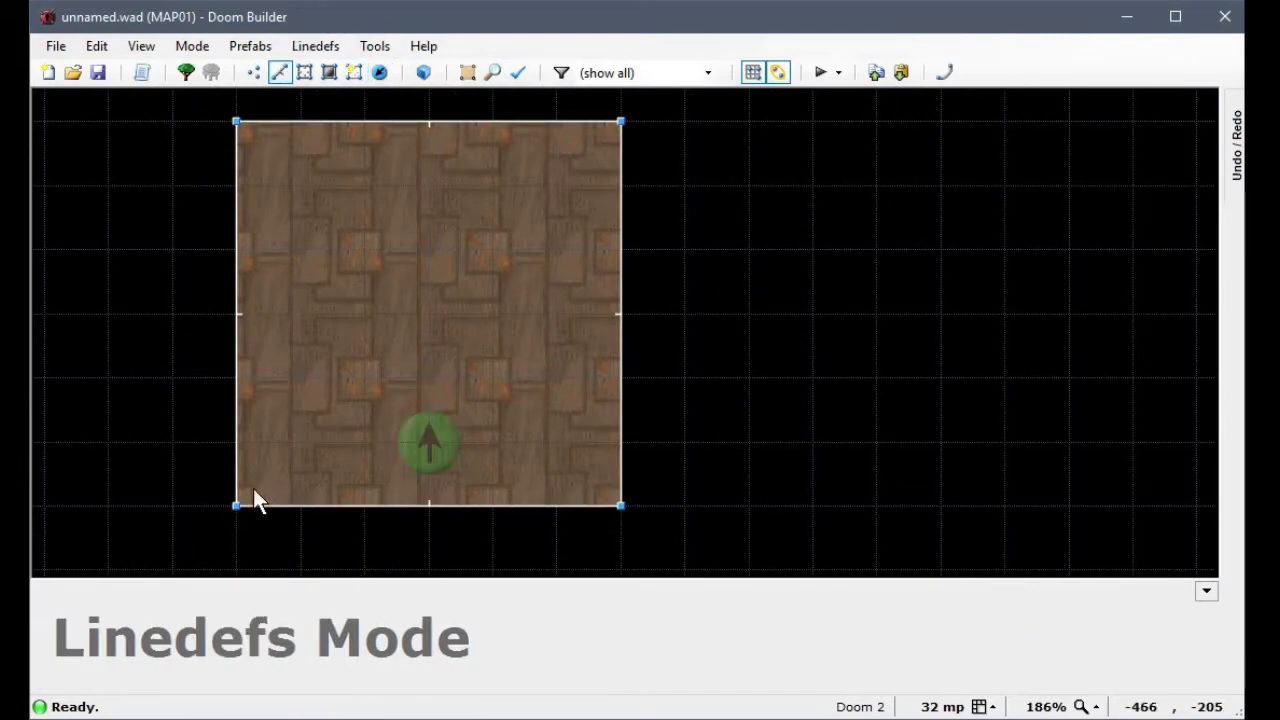
scroll(252, 489, "up", 4)
right_click(246, 501)
scroll(243, 504, "down", 7)
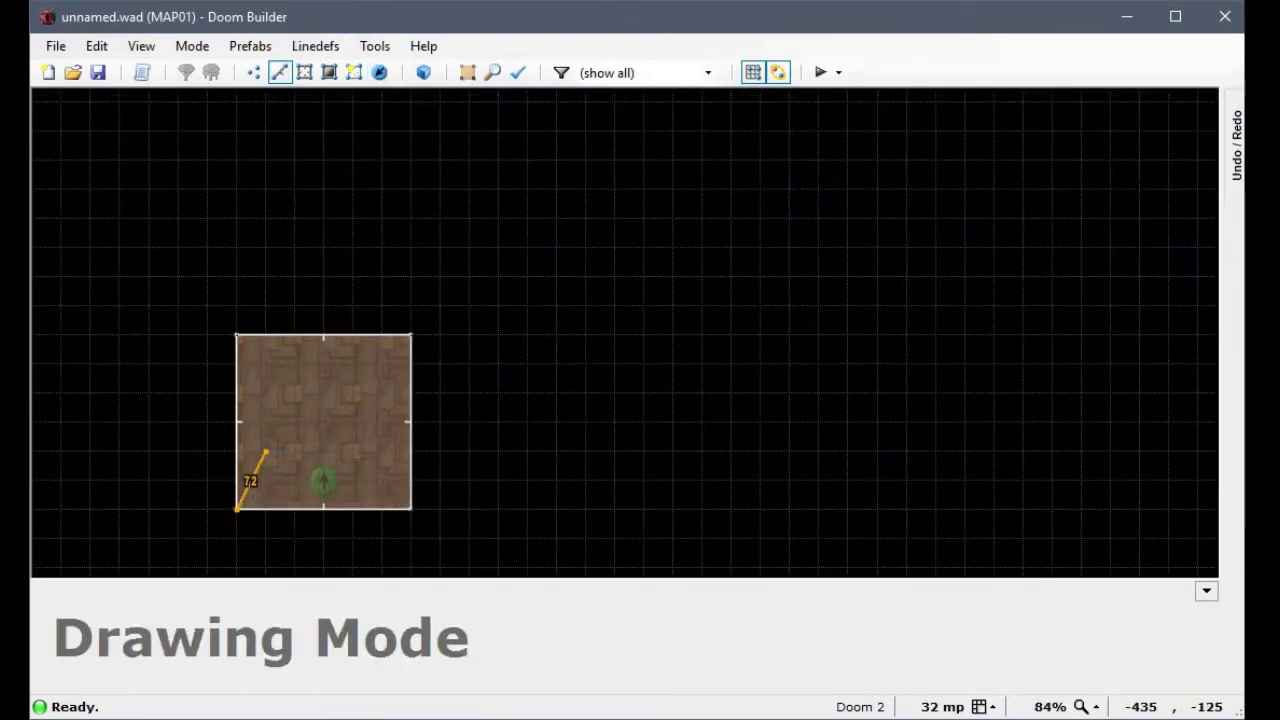
left_click(266, 452)
left_click(383, 452)
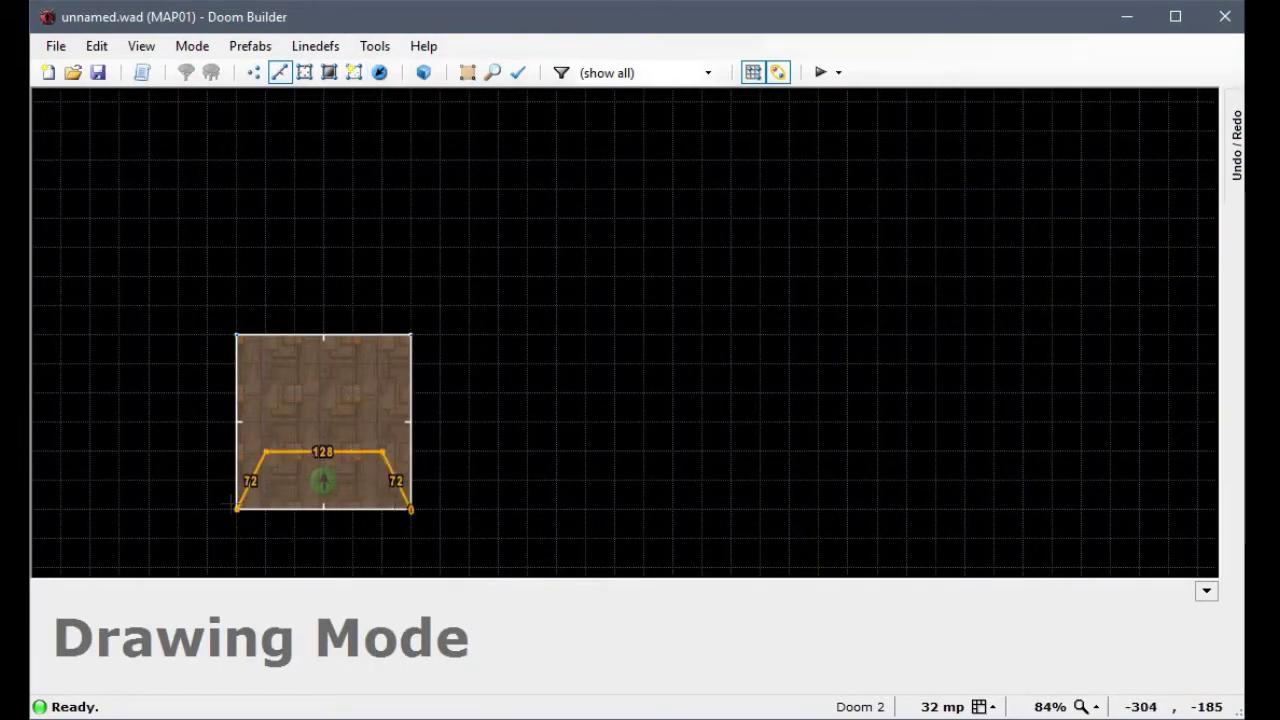
left_click(235, 506)
scroll(267, 388, "up", 4)
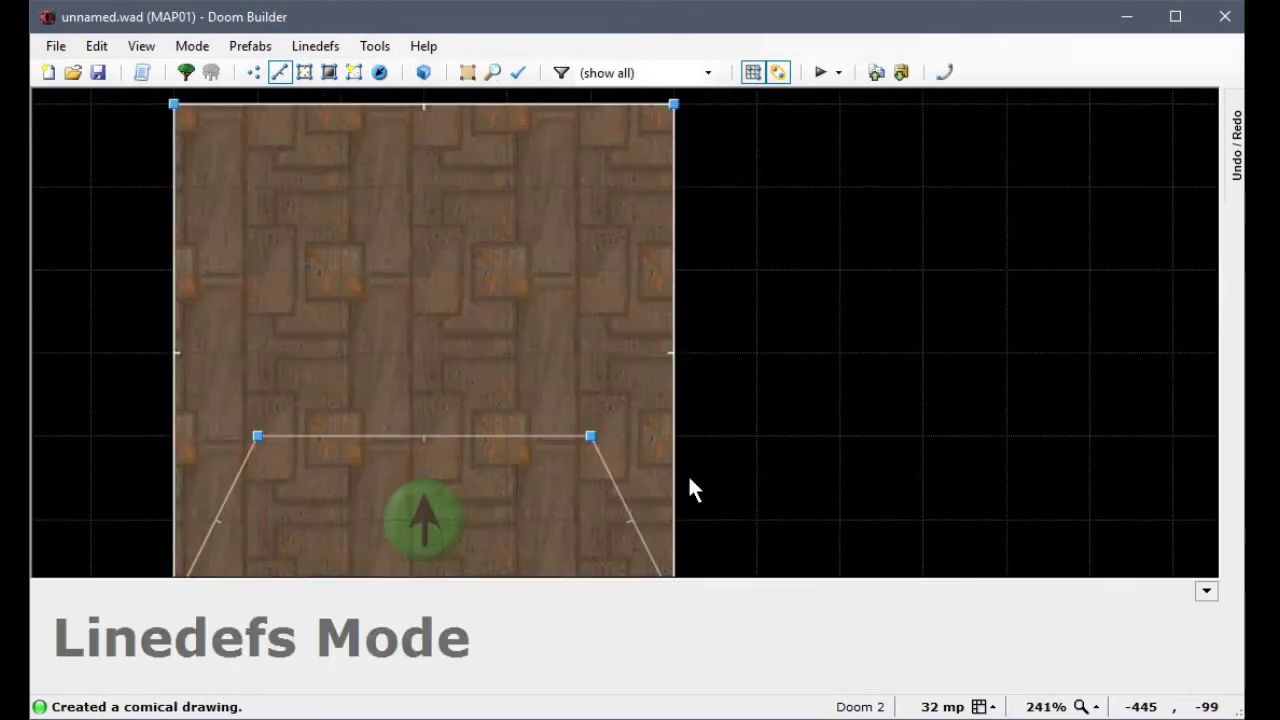
scroll(451, 400, "down", 3)
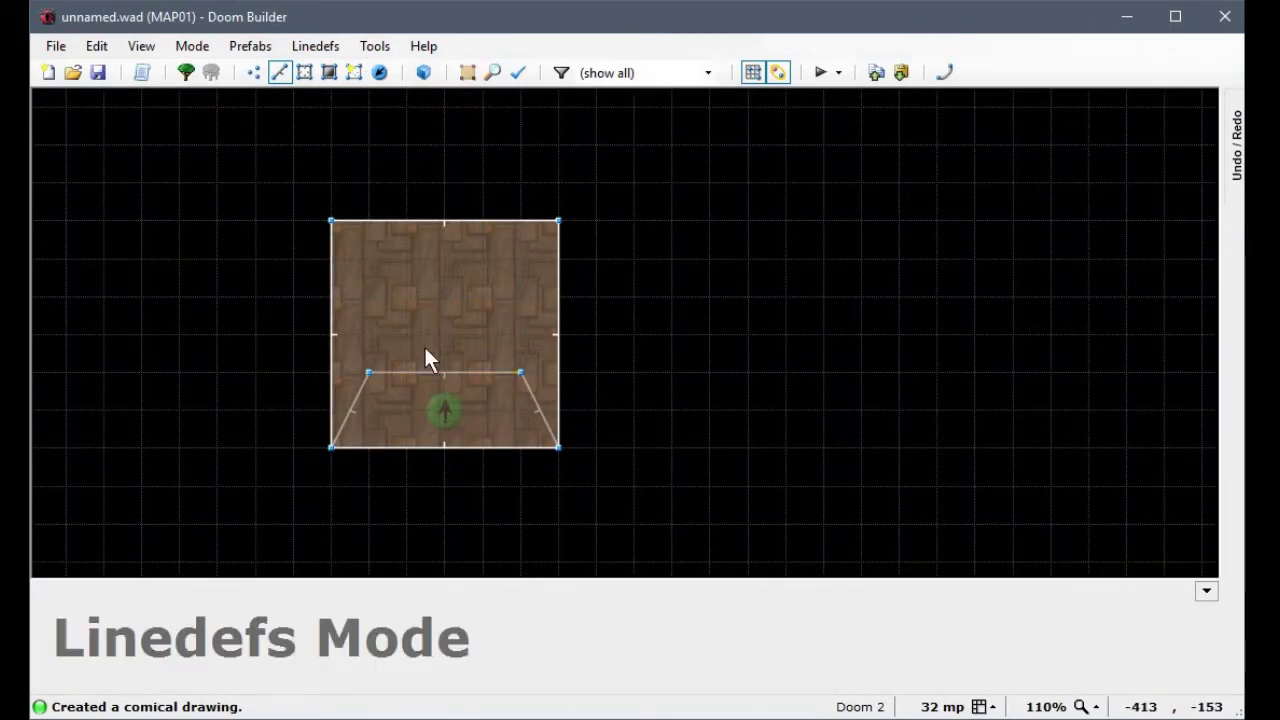
scroll(378, 400, "down", 1)
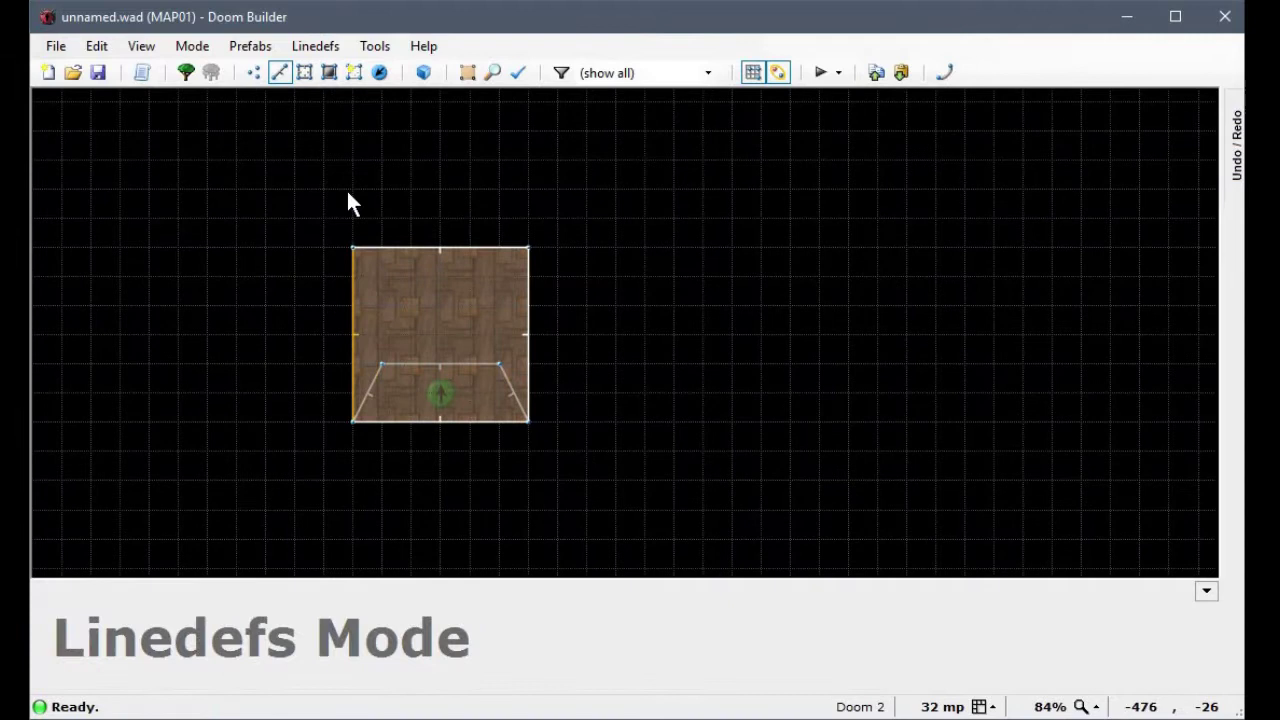
Step: Reshape the room in Vertices Mode, adding vertices, raising the upper wall 32 units and moving a vertex on each side wall 32 units outward
key("v")
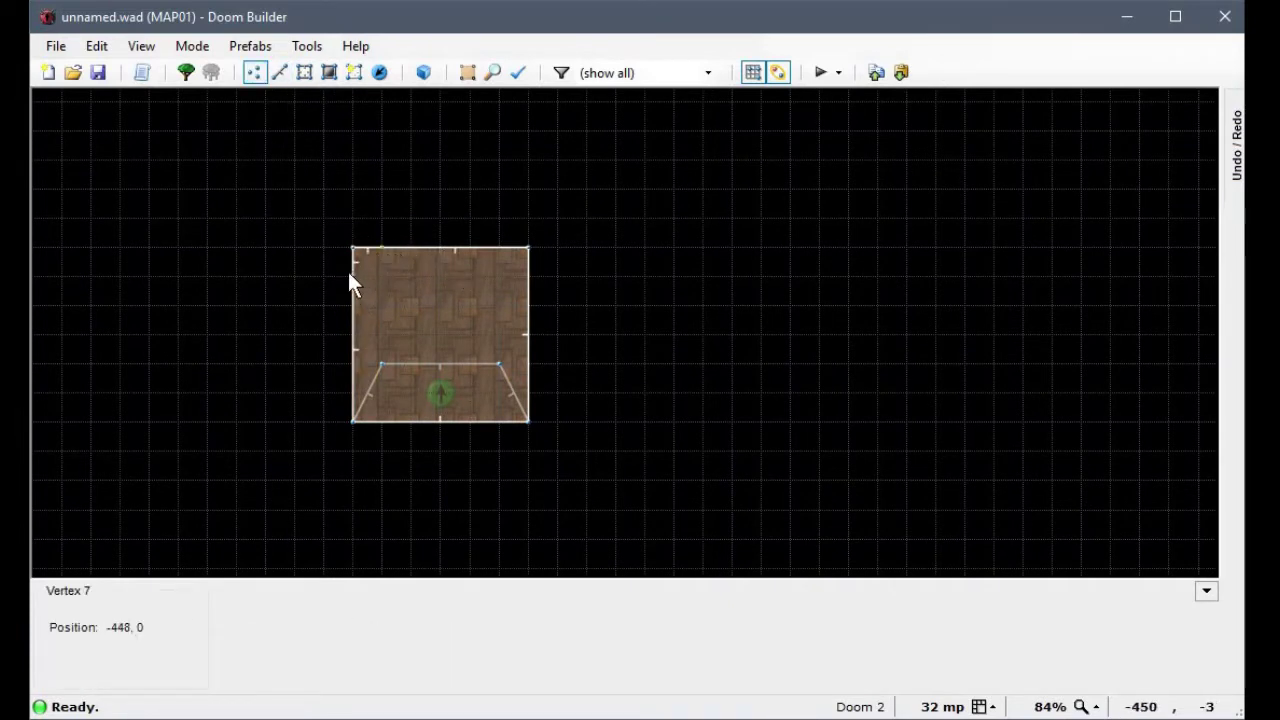
right_click_drag(348, 271, 320, 271)
right_click_drag(348, 246, 379, 216)
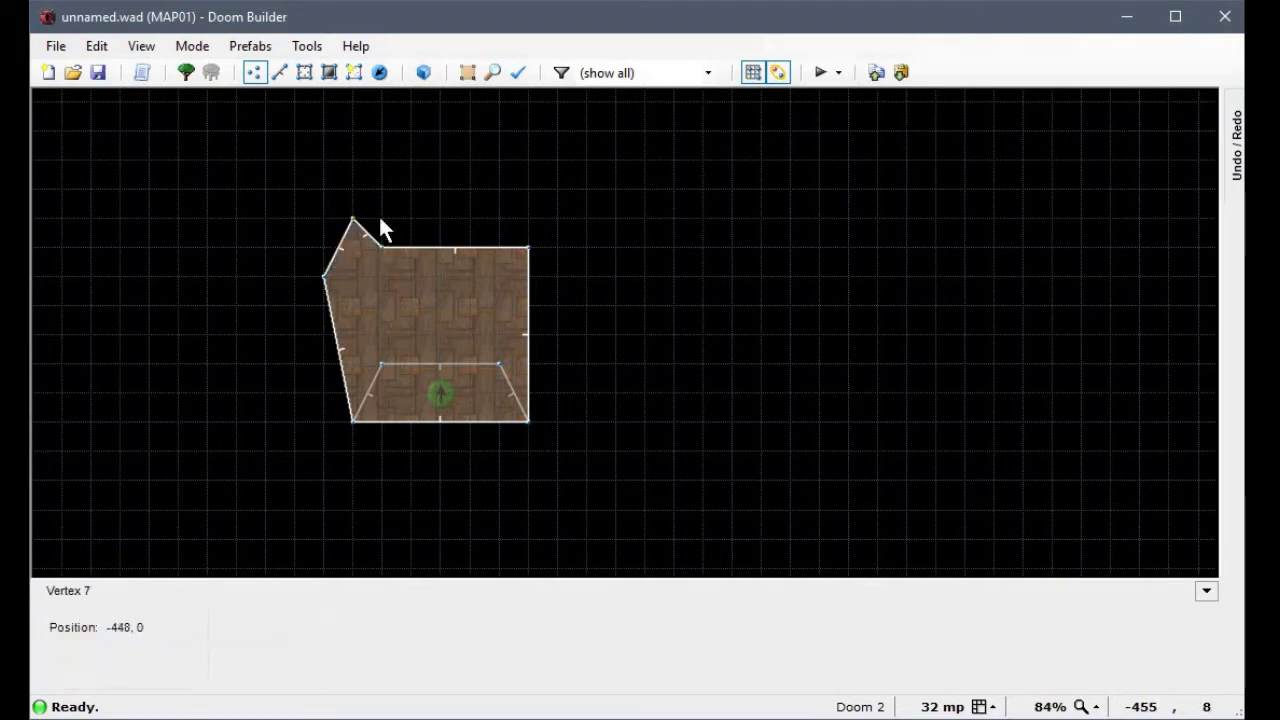
left_click_drag(497, 248, 495, 218)
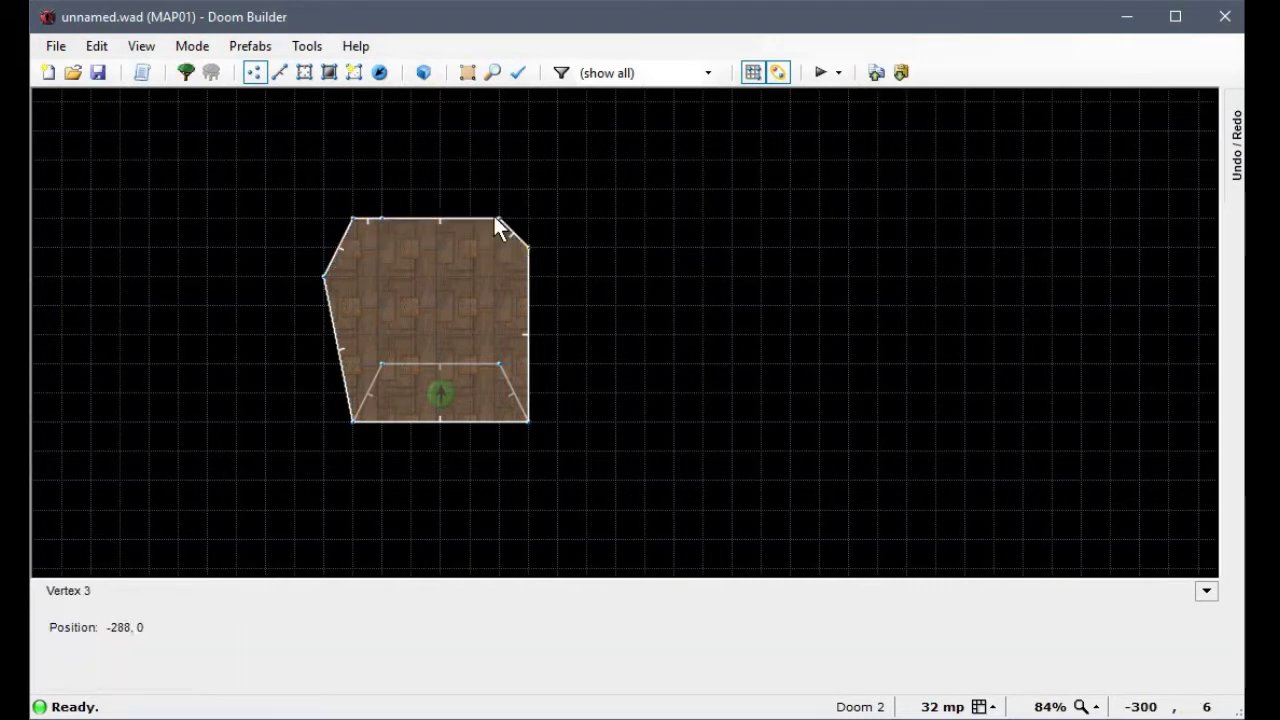
right_click_drag(586, 219, 557, 246)
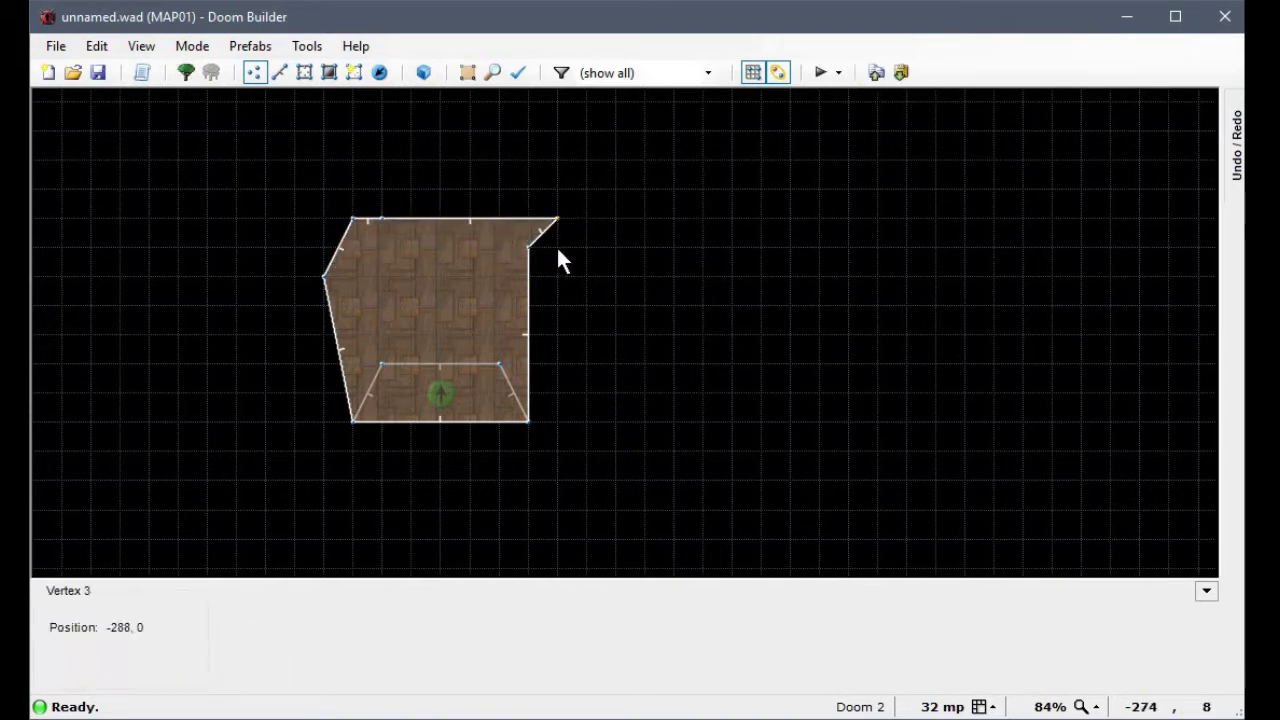
left_click_drag(543, 281, 529, 278)
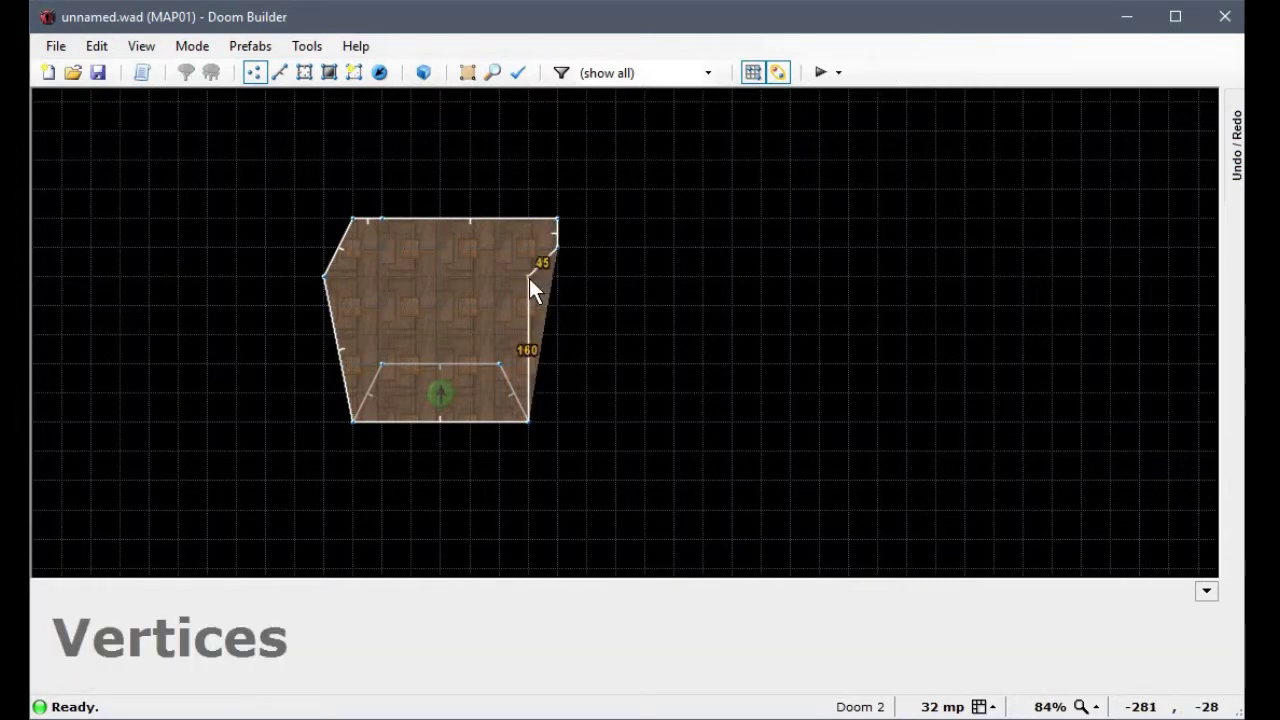
right_click_drag(529, 278, 525, 215)
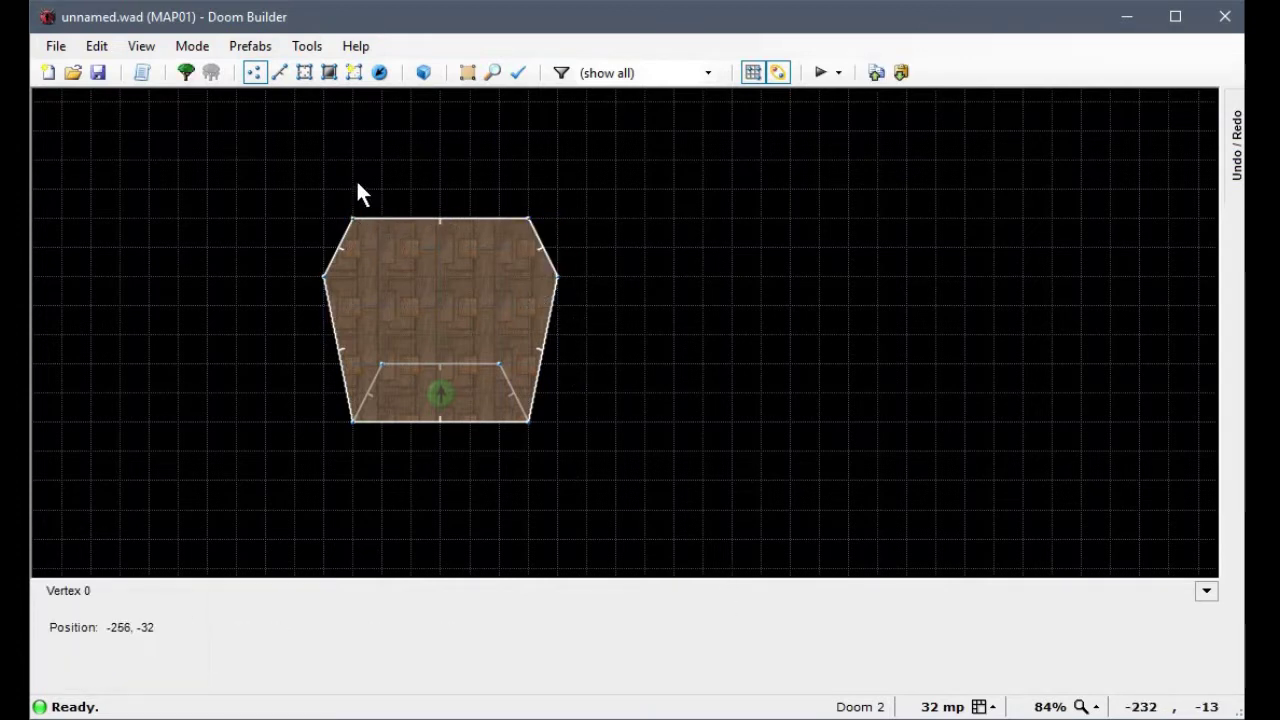
Step: Start a T-shaped area on the room's upper wall with a 128-unit opening, 96-unit neck sides, a 91-unit diagonal and a 128-unit right-hand edge
left_click(389, 217)
left_click(504, 216)
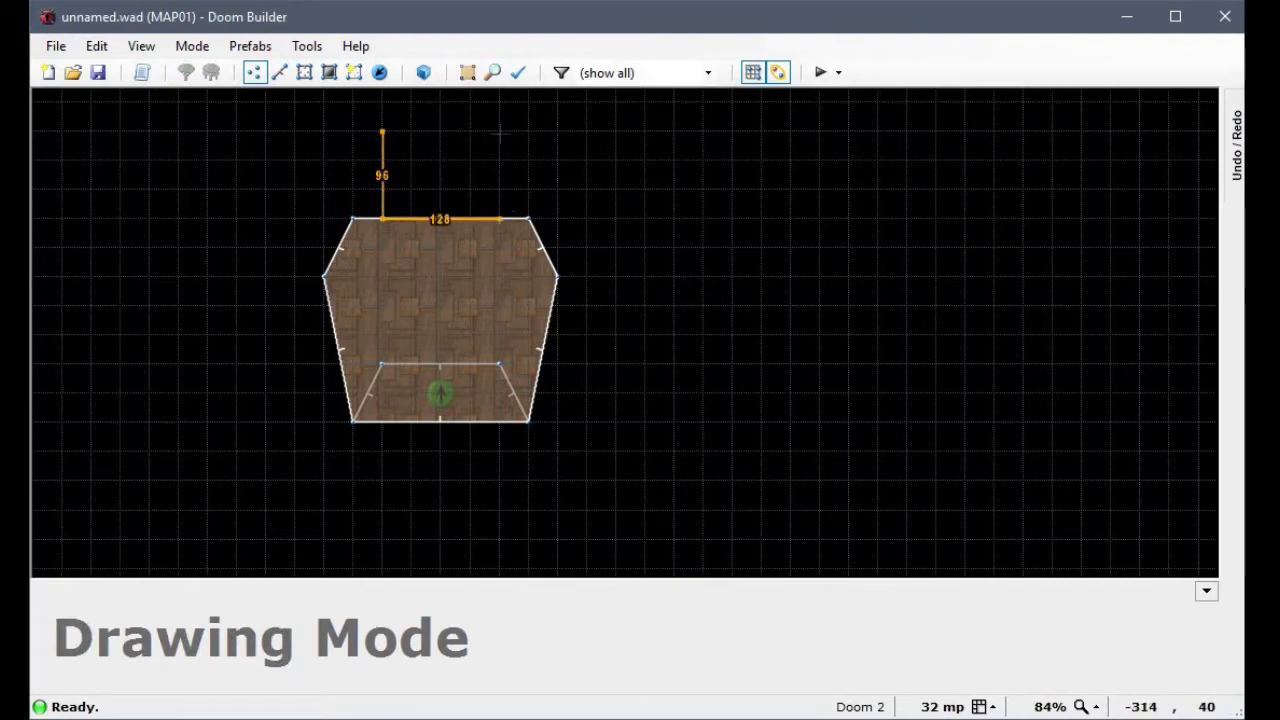
left_click(502, 134)
scroll(504, 137, "down", 6)
scroll(634, 349, "down", 10)
scroll(600, 337, "up", 14)
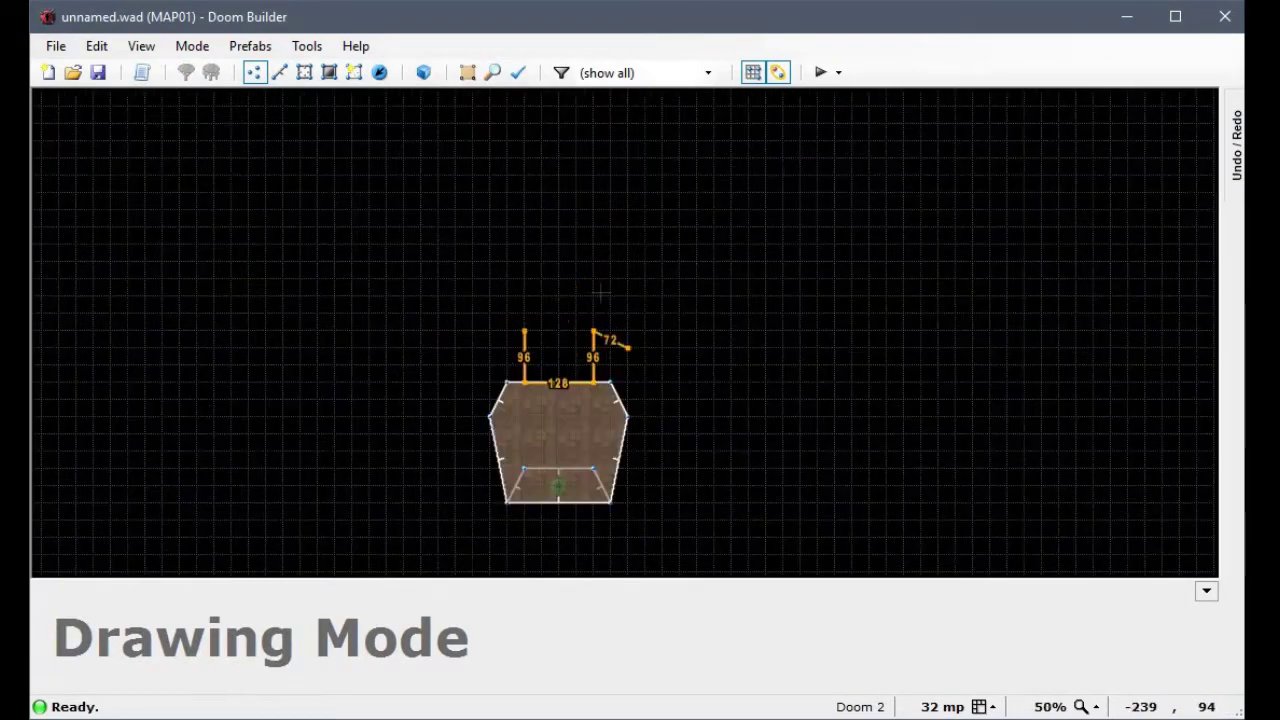
left_click(623, 234)
scroll(622, 234, "down", 3)
left_click(690, 235)
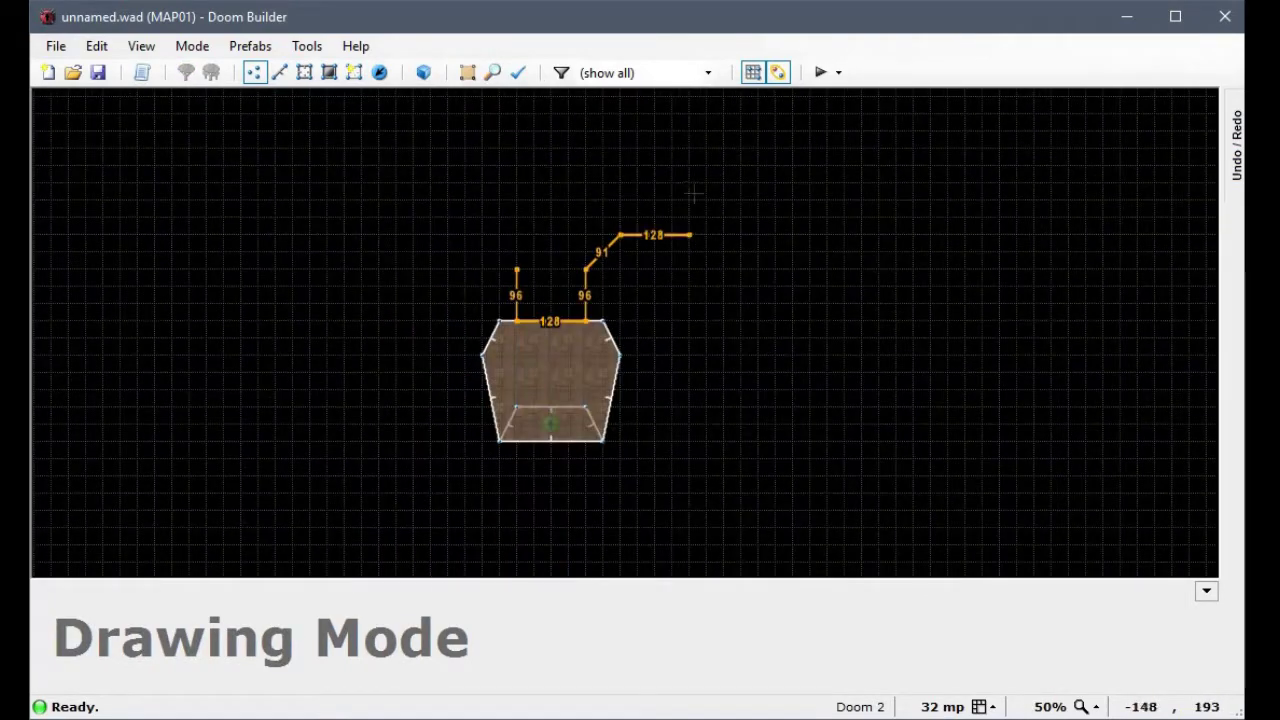
left_click(706, 218)
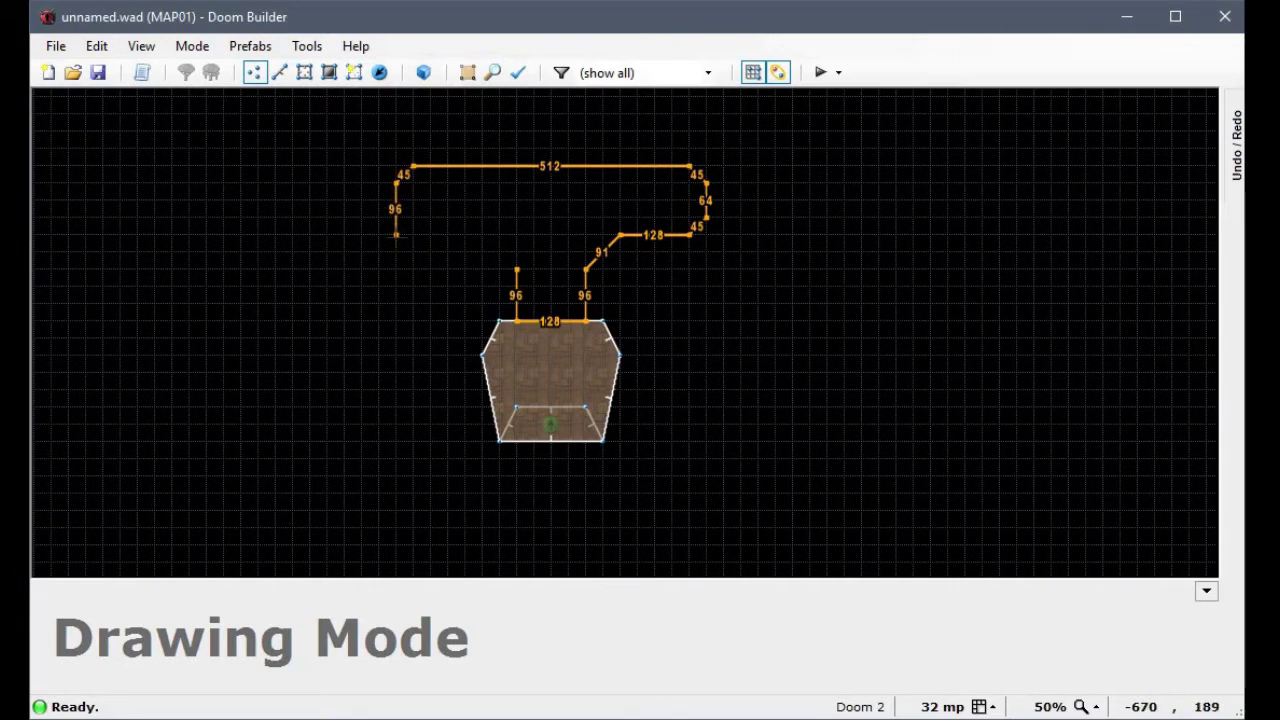
Step: Close the T-shaped area by mirroring its right half, with a 64-unit end, 45-unit corner, 128-unit edge and 91-unit diagonal
left_click(397, 217)
left_click(412, 234)
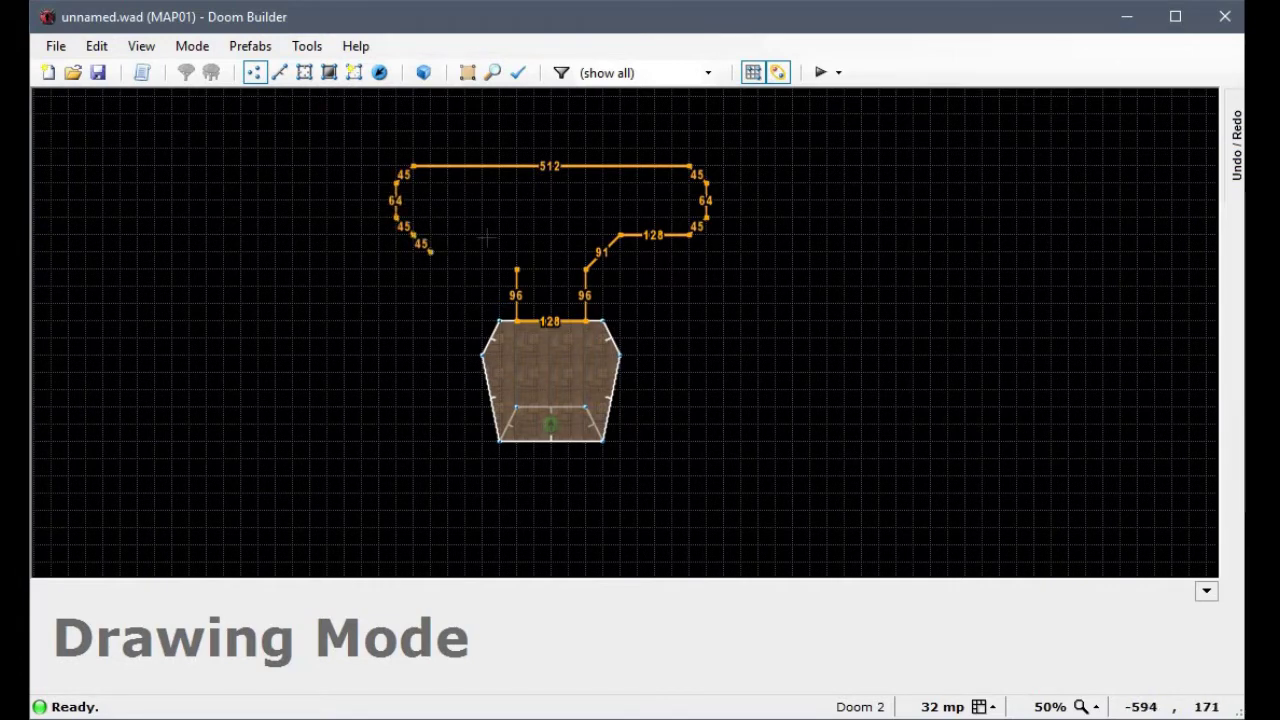
left_click(482, 234)
left_click(517, 269)
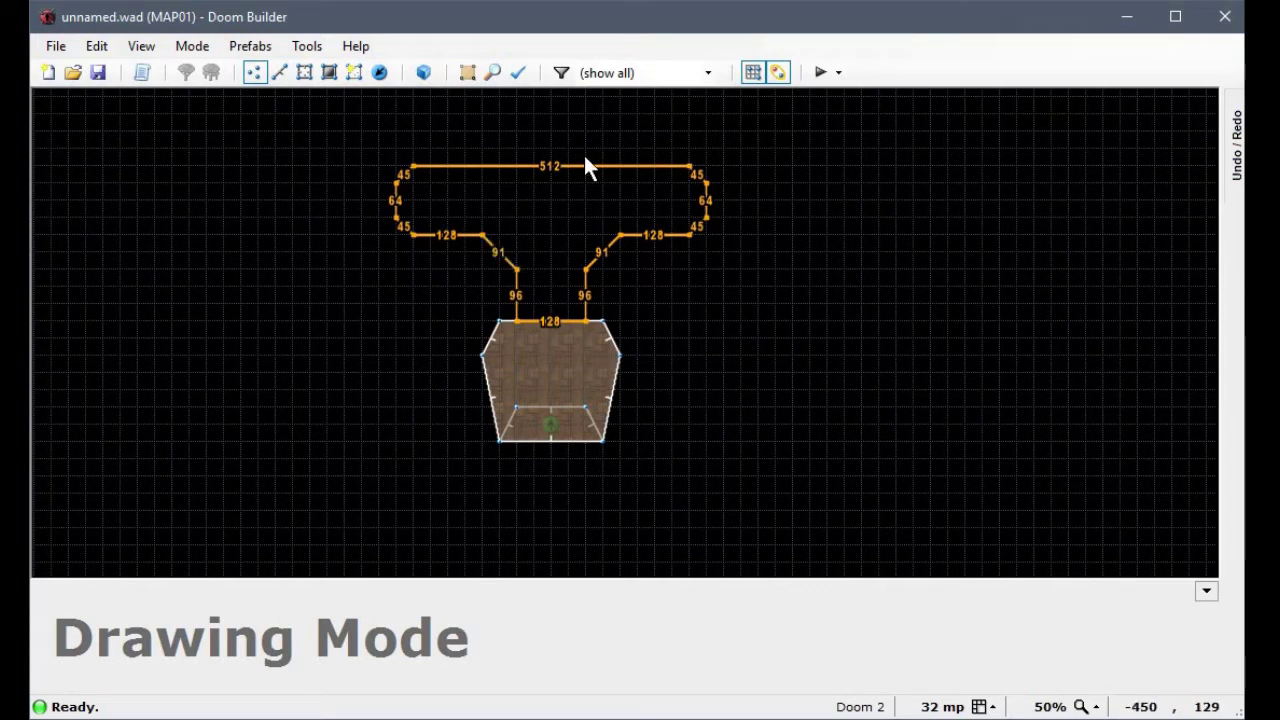
scroll(572, 279, "up", 1)
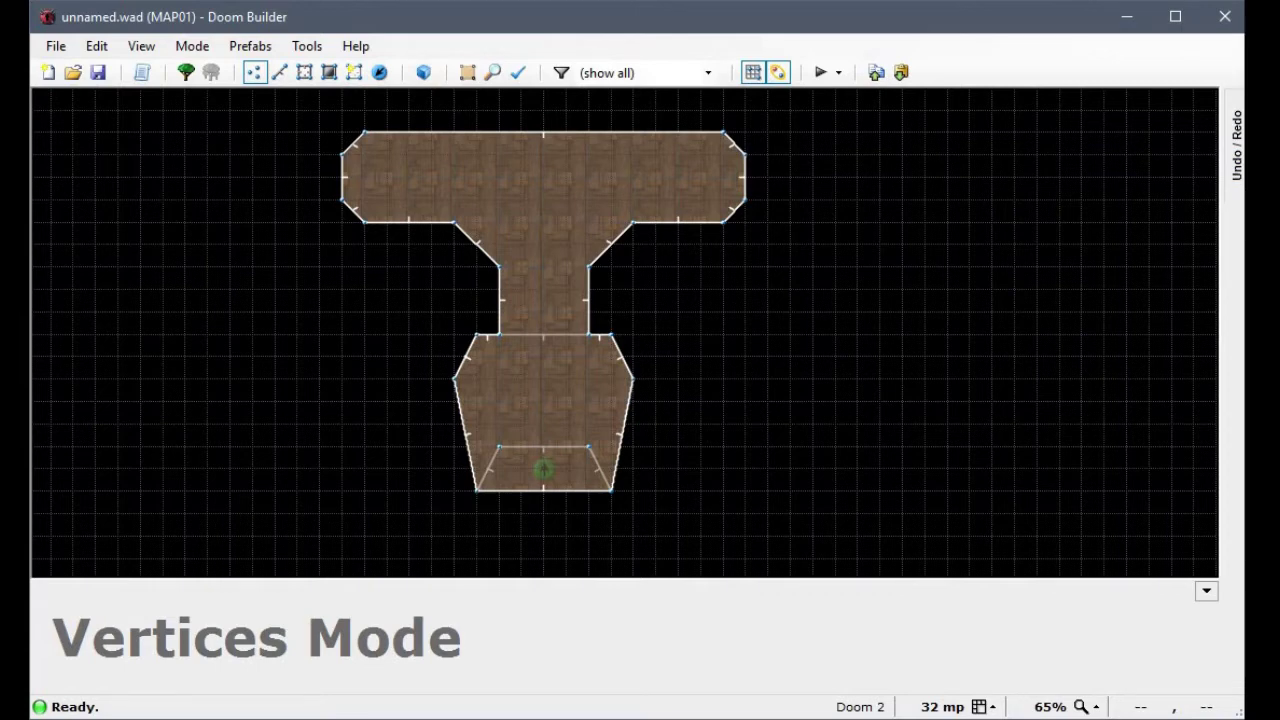
Step: In Visual Mode, raise the floor of the trapezoidal sector under the player start to 16
key("q")
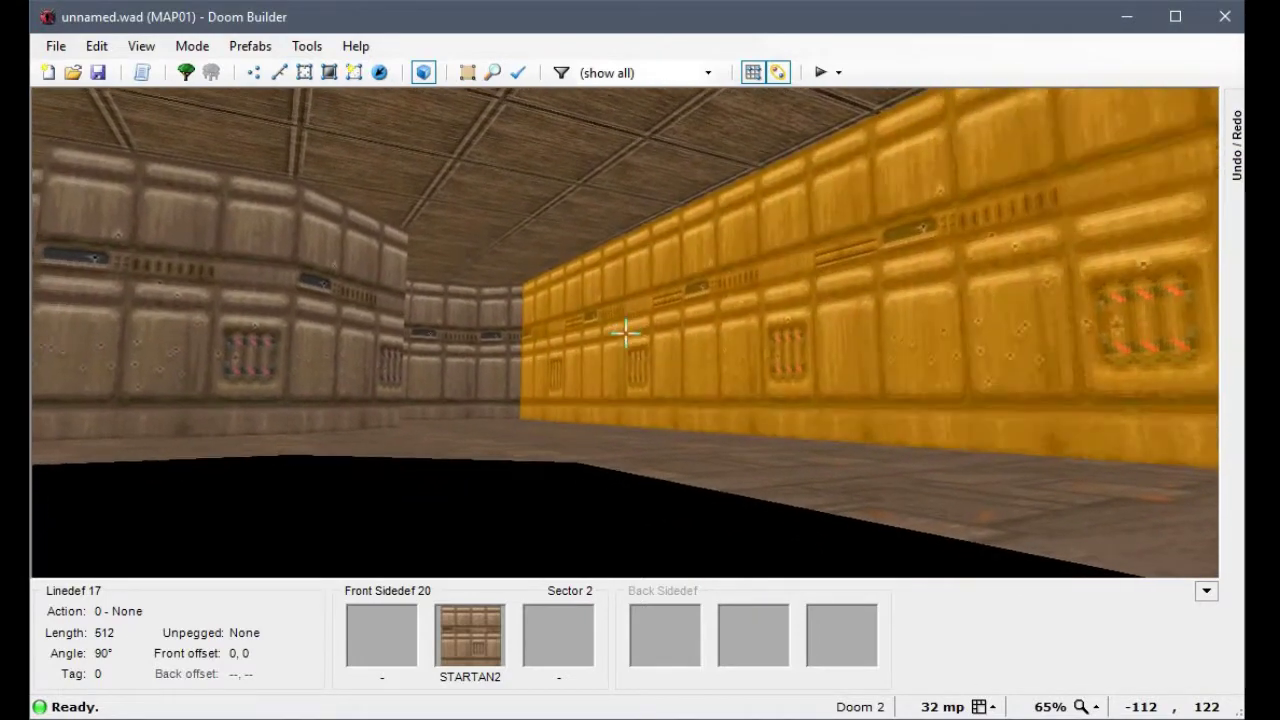
key("e")
key("d")
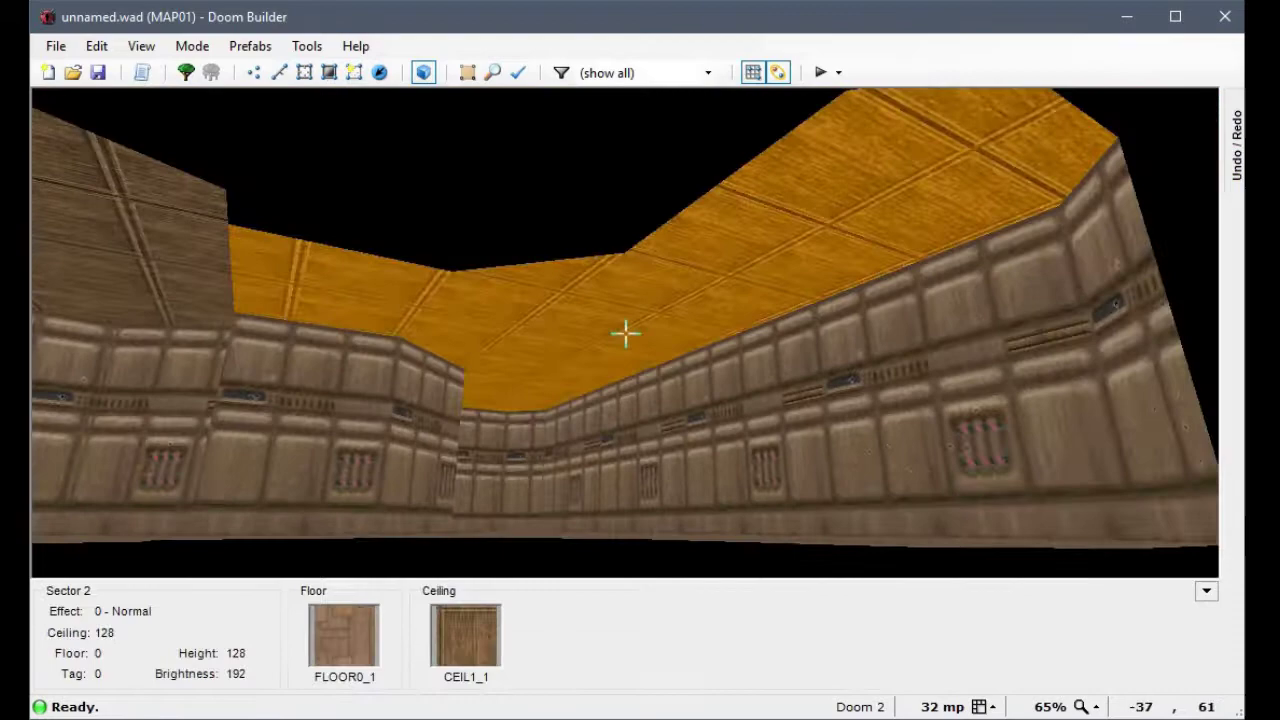
key("e")
key("d")
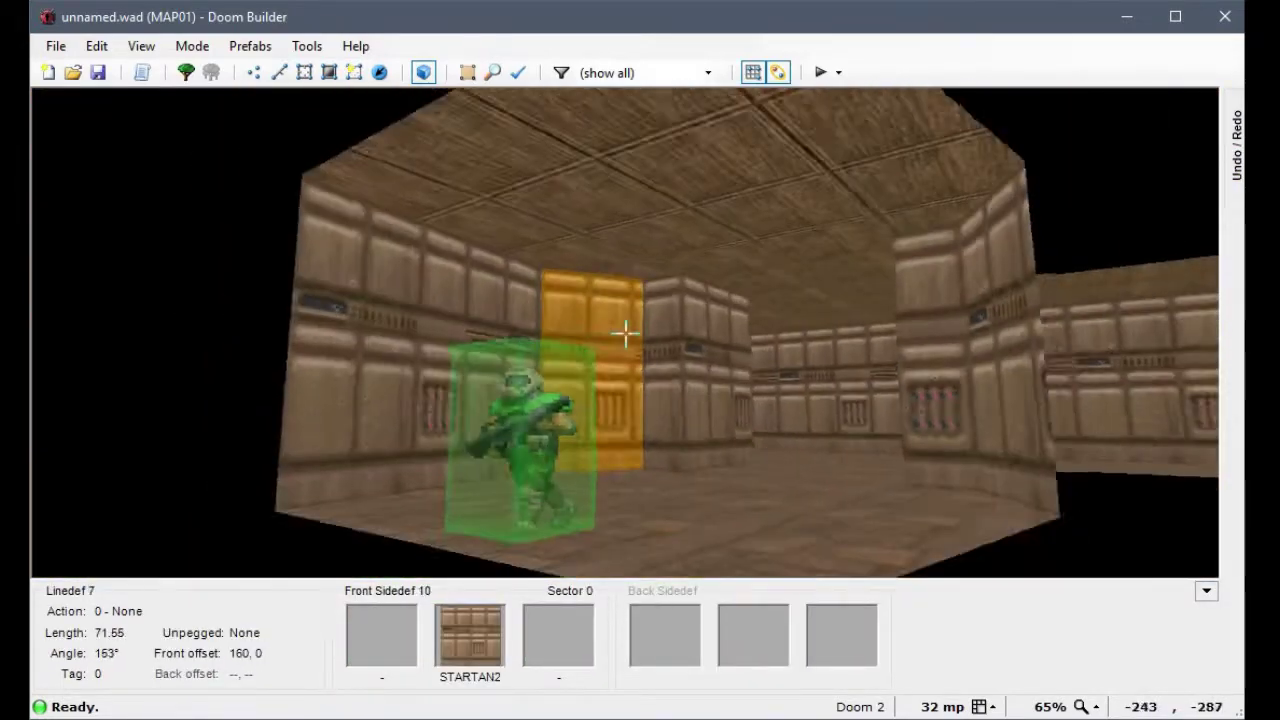
key("e")
key("f")
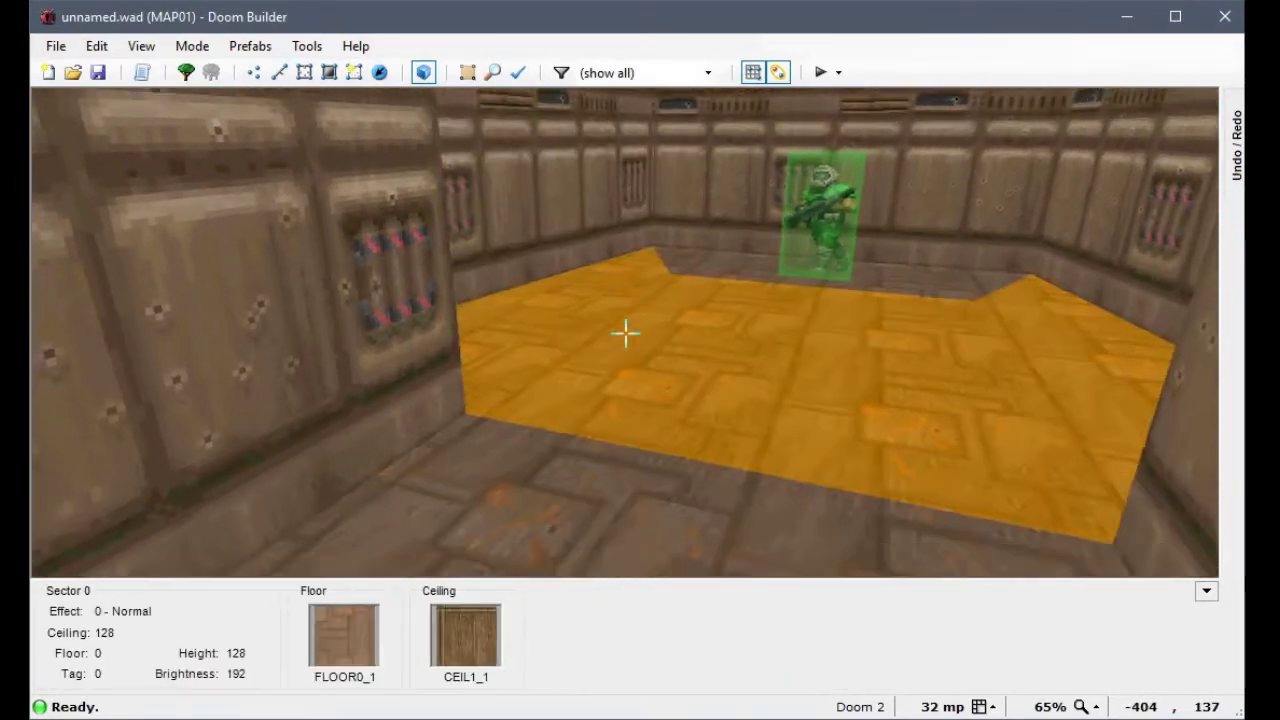
key("e")
mouse_move(625, 335)
key("w")
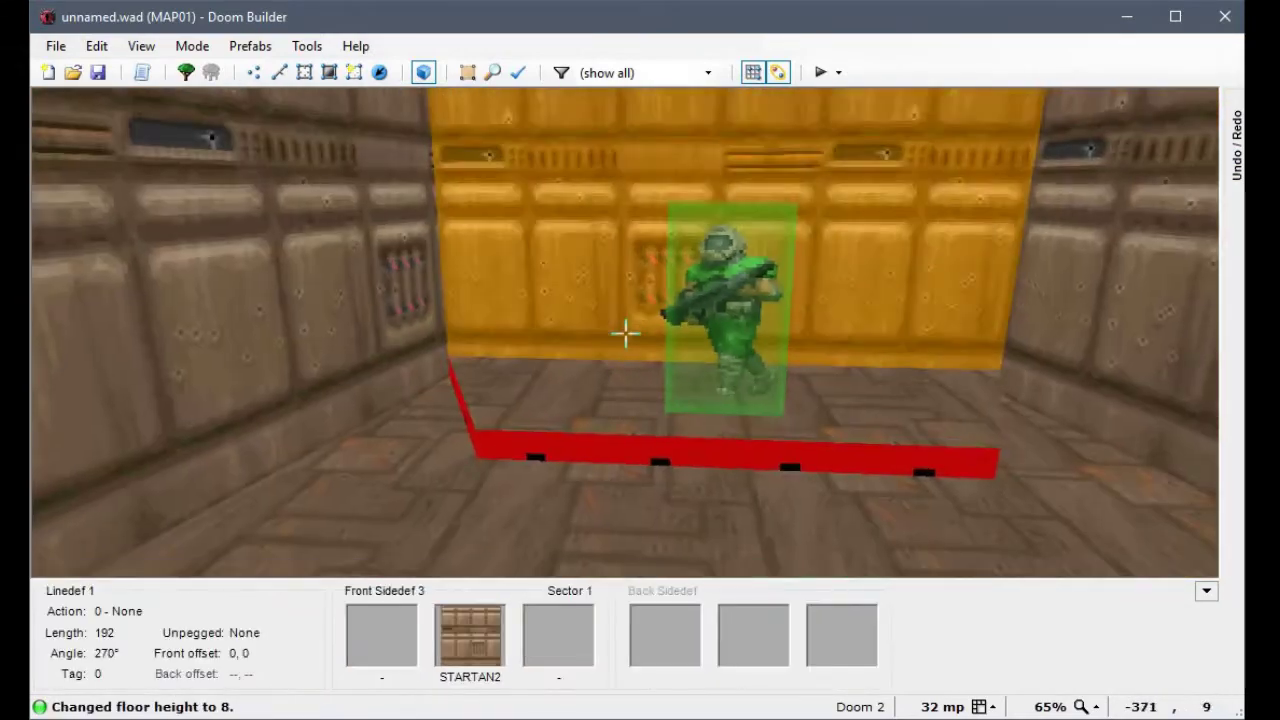
scroll(625, 335, "up", 1)
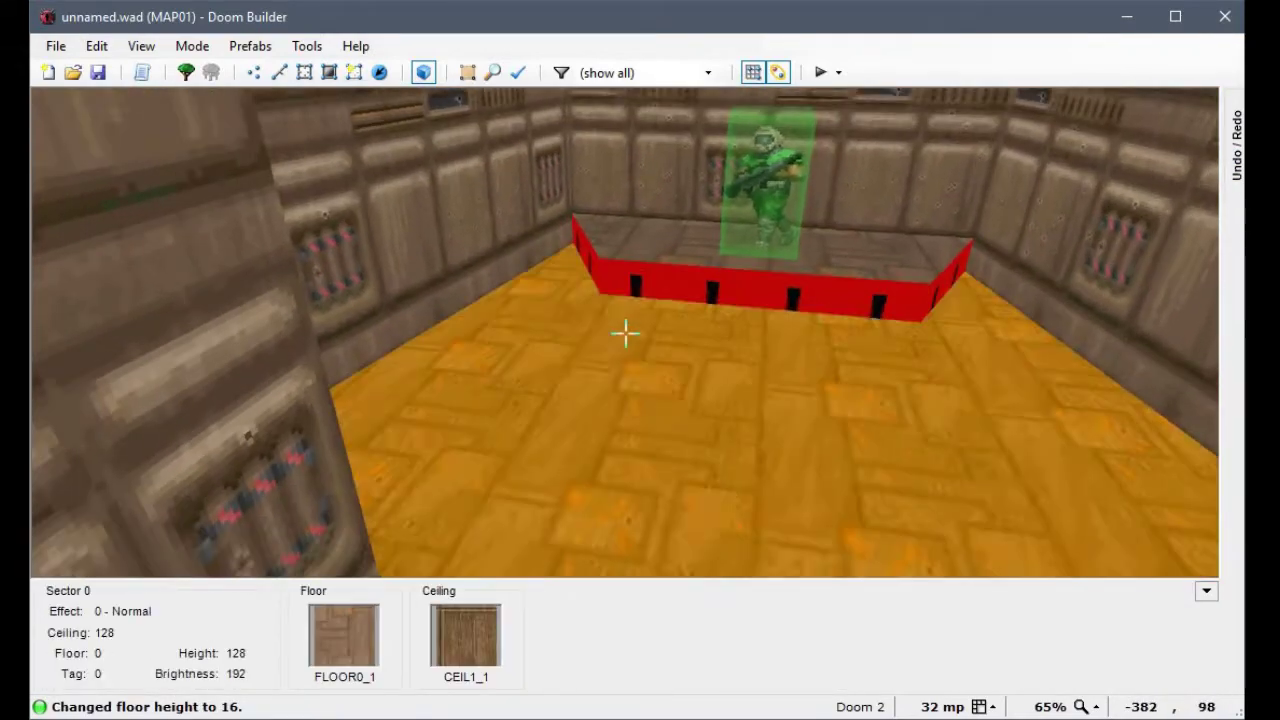
Step: Raise the floor of the main room surrounding the player platform to 8
scroll(625, 333, "up", 1)
key("d")
key("e")
key("d")
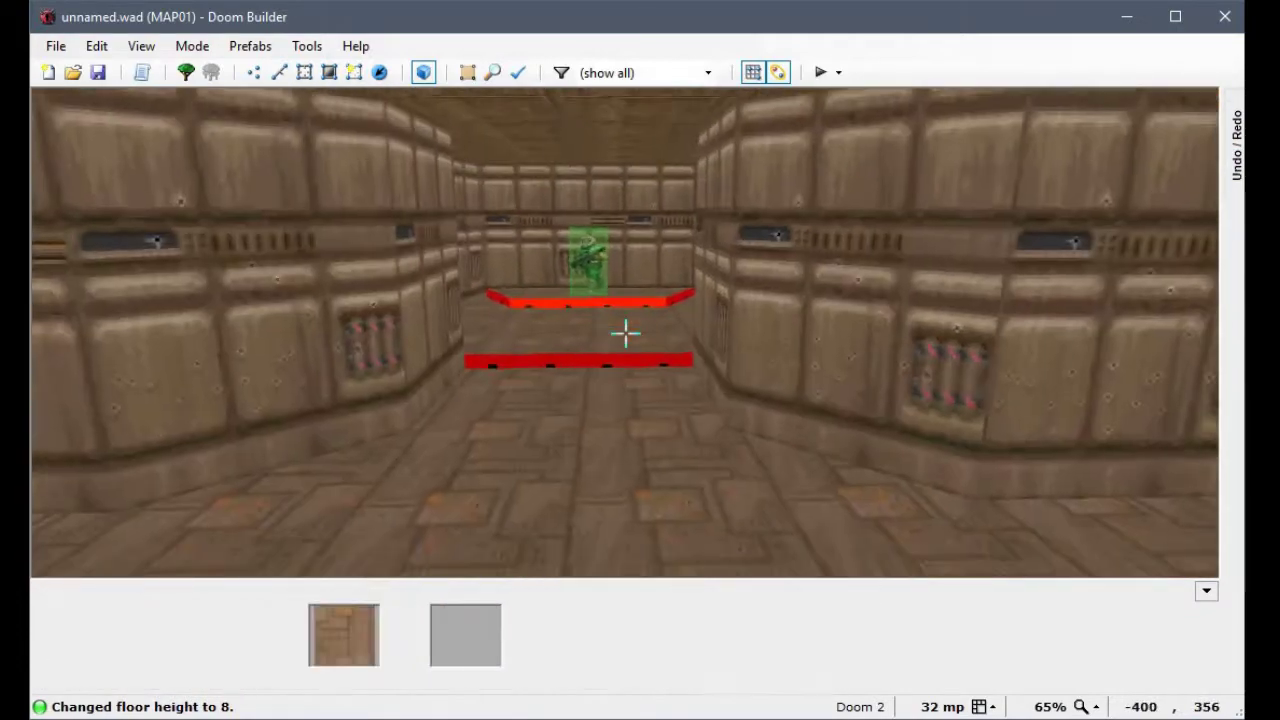
Step: Assign the BIGBRIK2 texture to the back side's lower part on the platform's 128-unit front linedef
key("e")
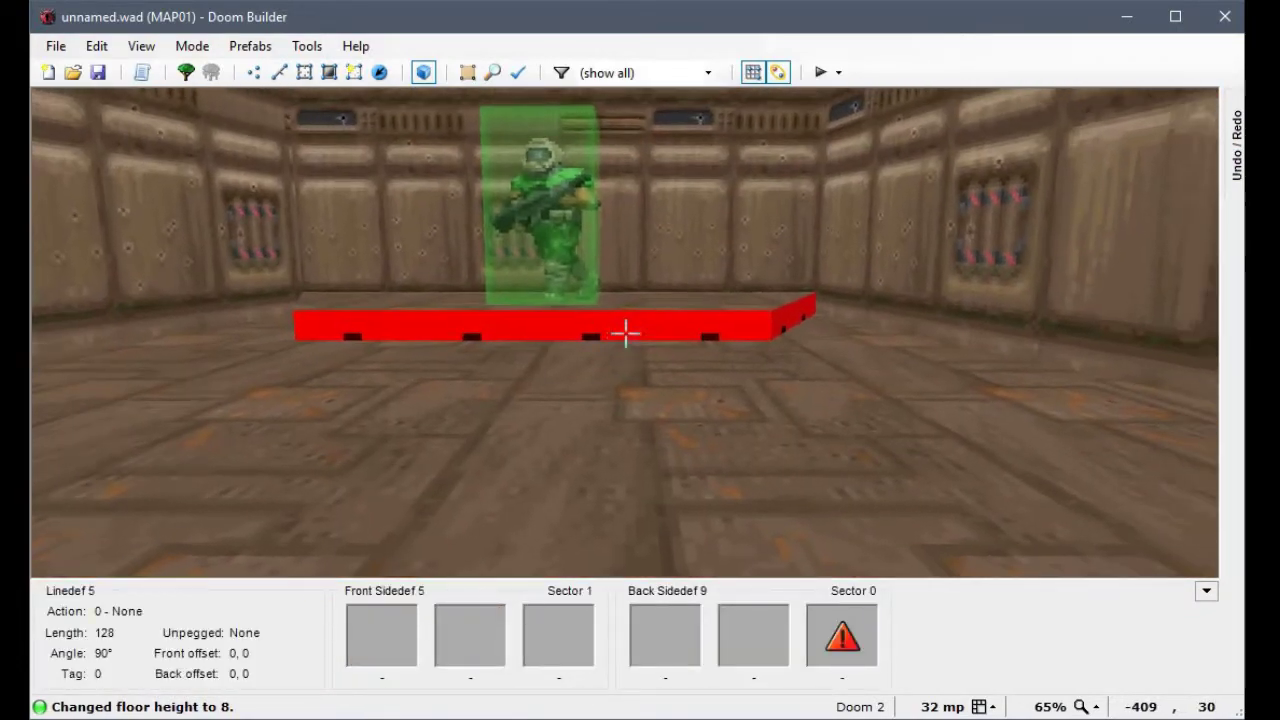
right_click(625, 335)
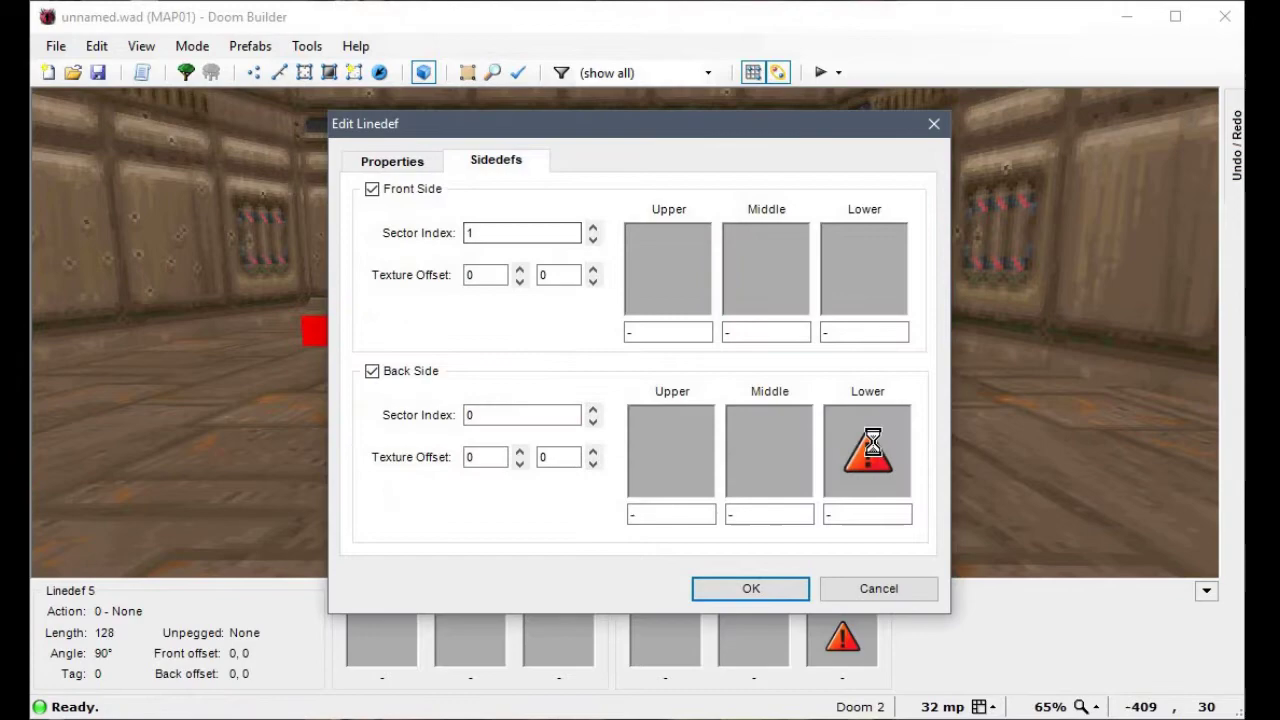
left_click(632, 285)
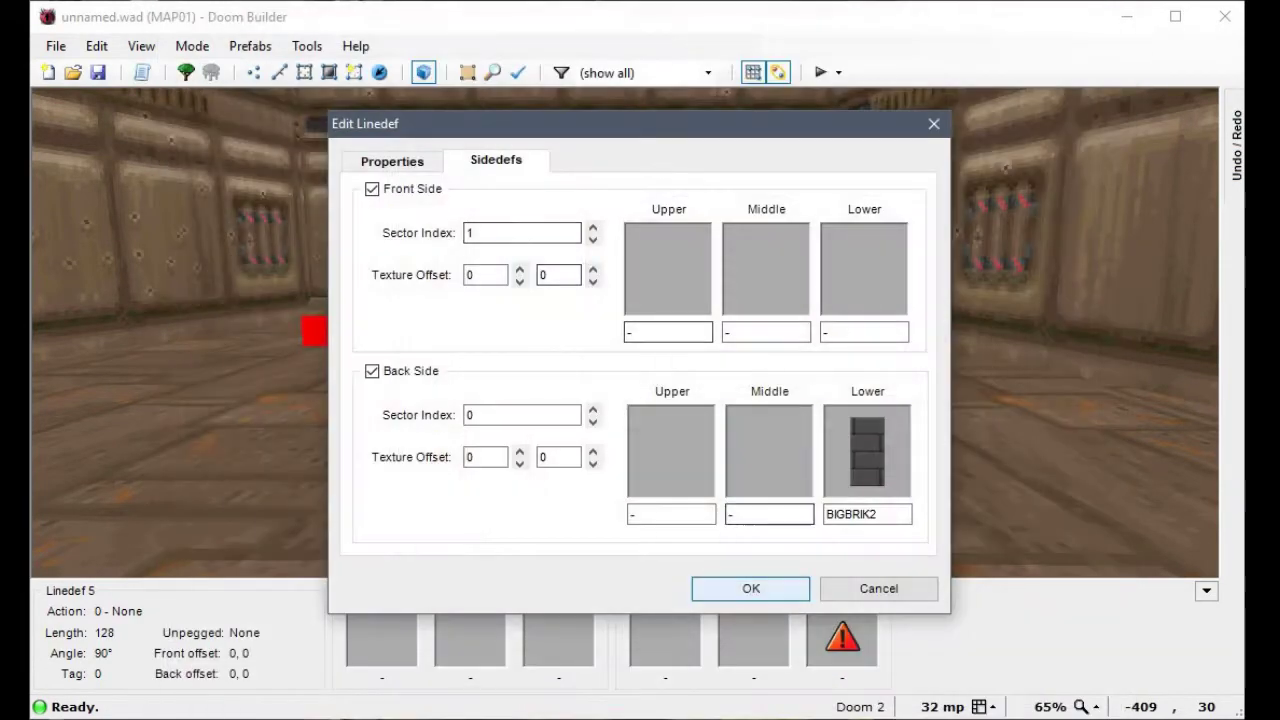
left_click(773, 592)
Step: Copy the BIGBRIK2 texture from the platform's front face and paste it onto the slanted side faces
key("e")
key("f")
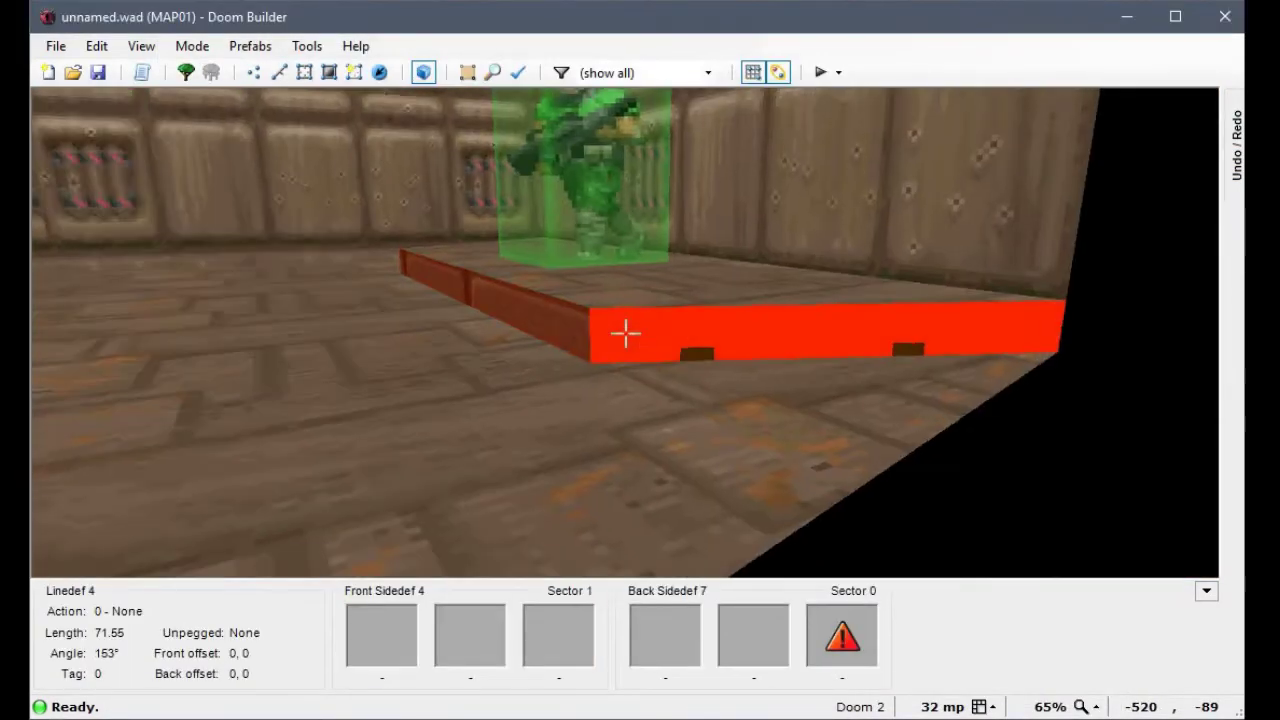
key("s")
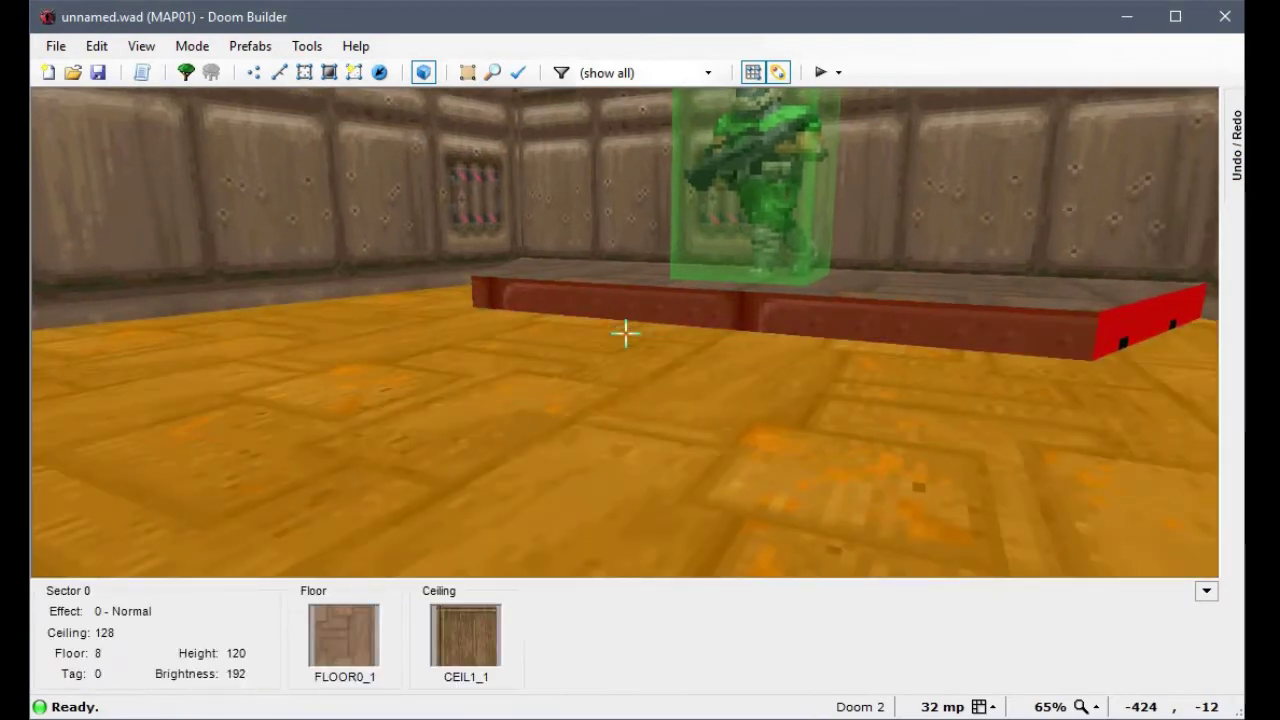
key("s")
key("ctrl+c")
key("s")
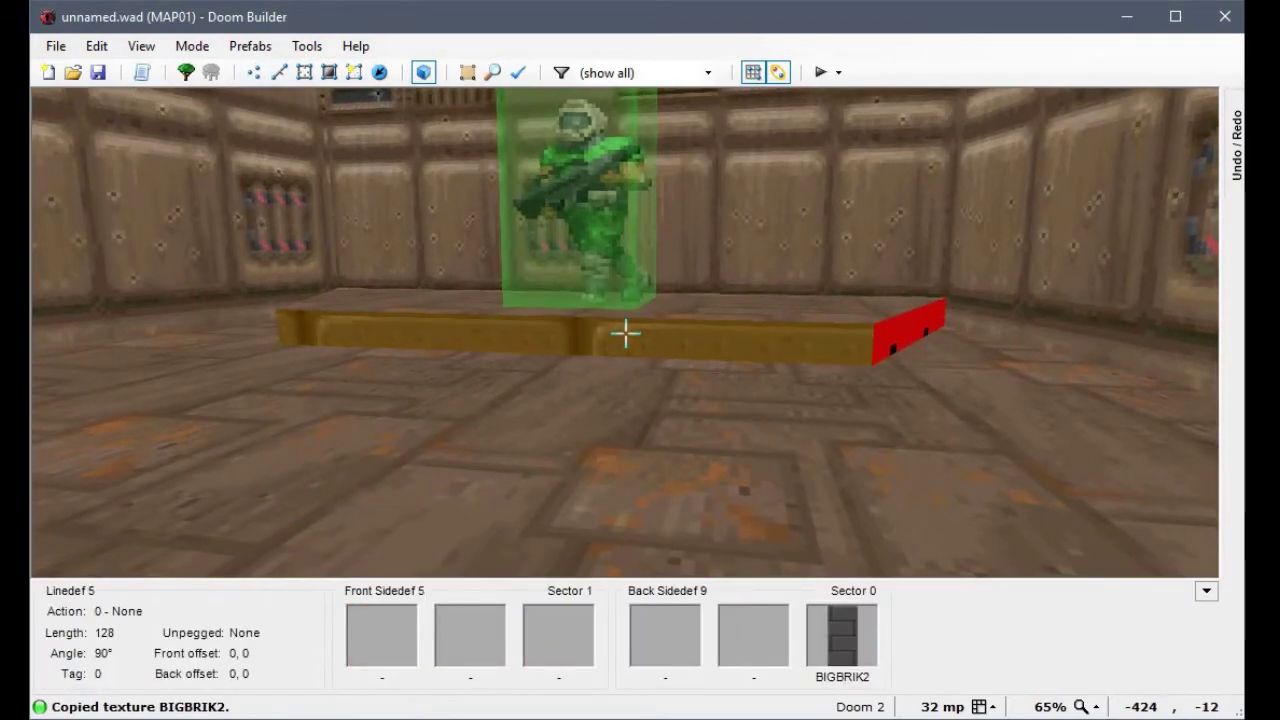
key("f")
key("s")
key("f")
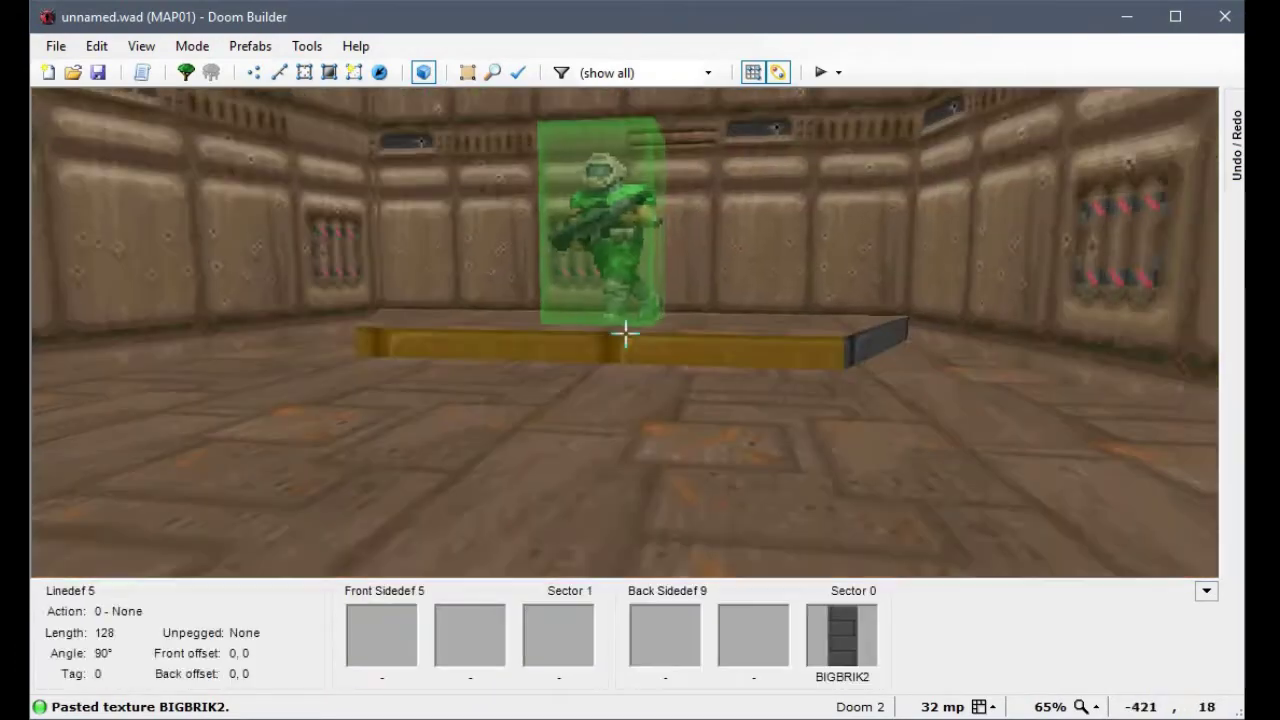
key("d")
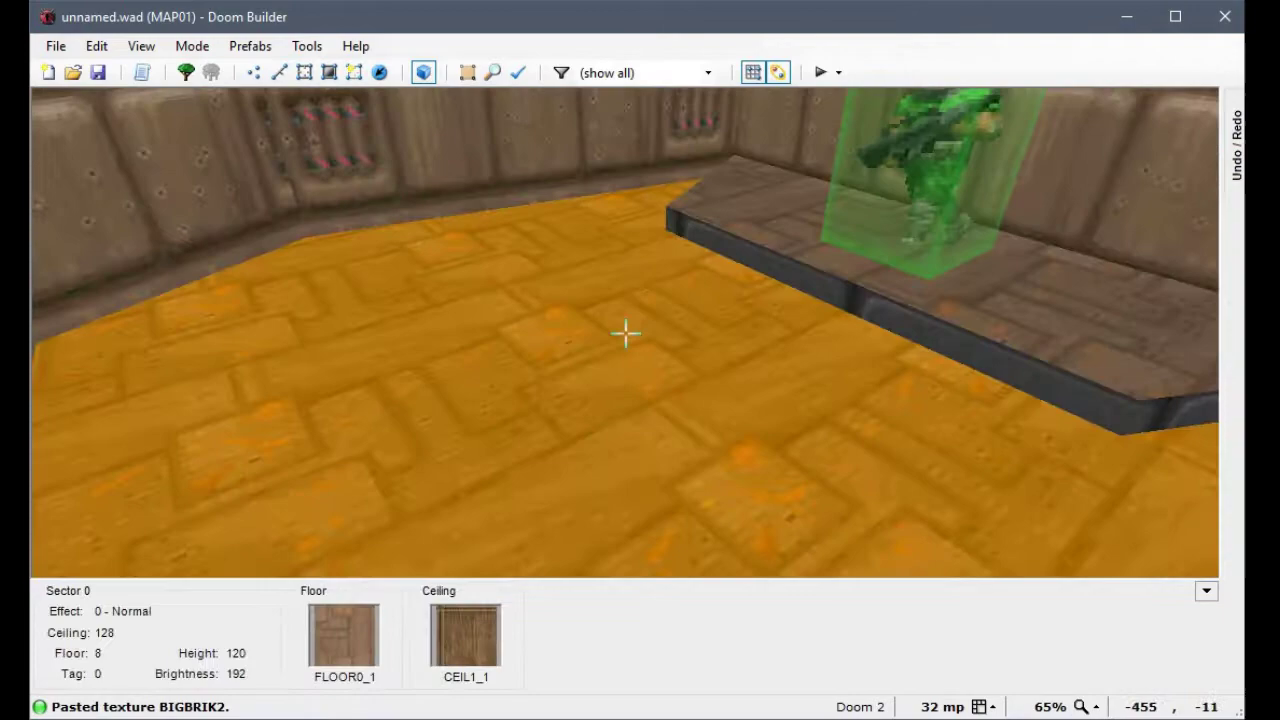
Step: Raise the main room's floor to 16 and paste BIGBRIK2 onto its 128-unit step face toward the corridor
key("s")
key("f")
scroll(625, 334, "up", 1)
key("ctrl+v")
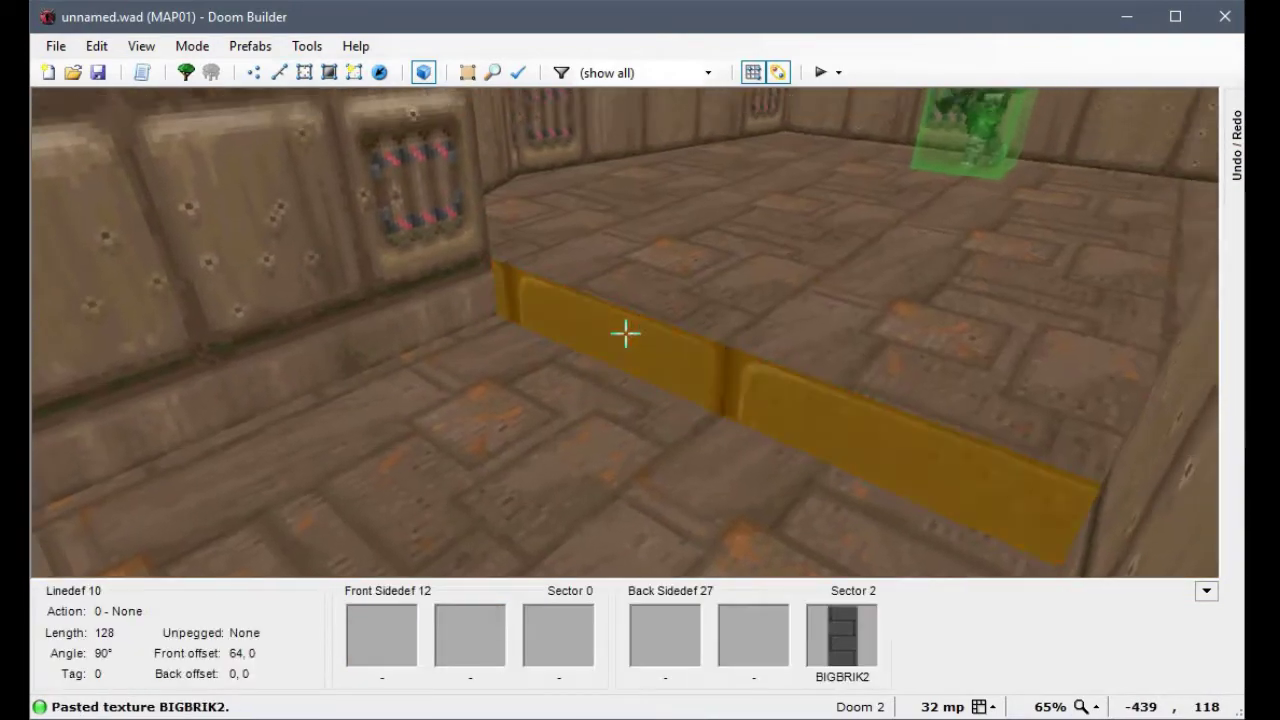
Step: Set the main room's floor flat to FLAT1_1
key("t")
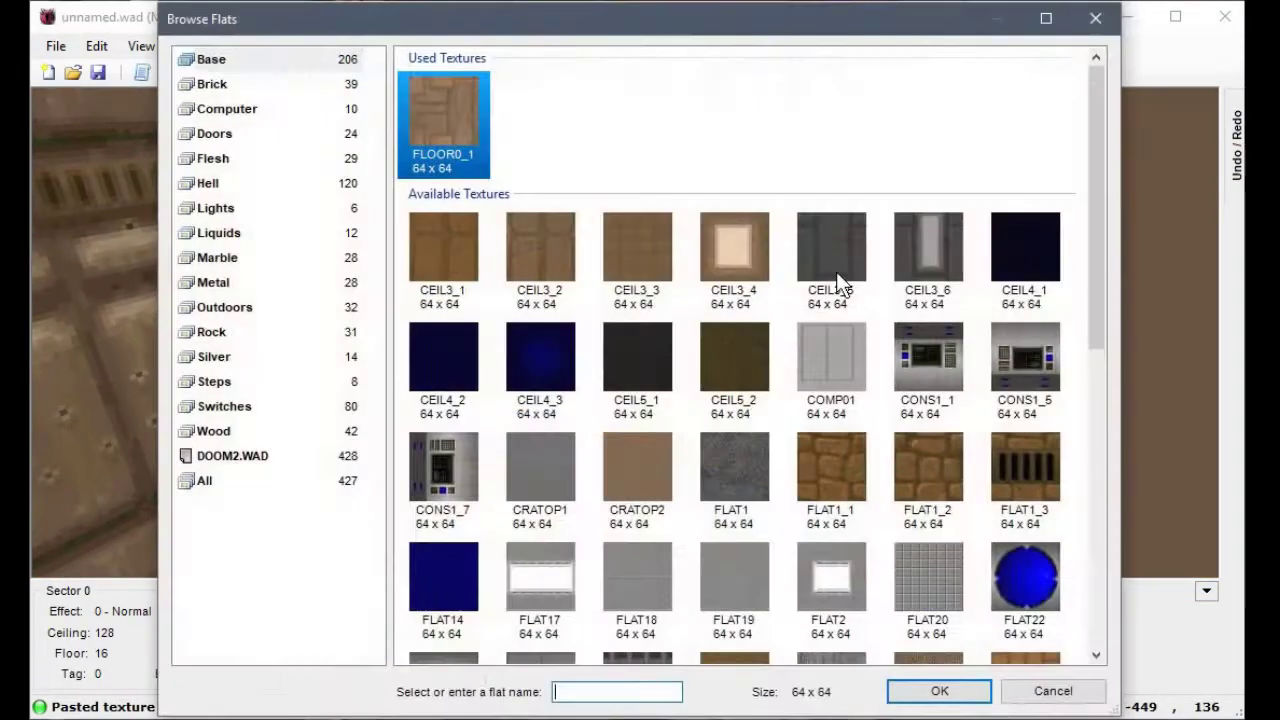
left_click(724, 230)
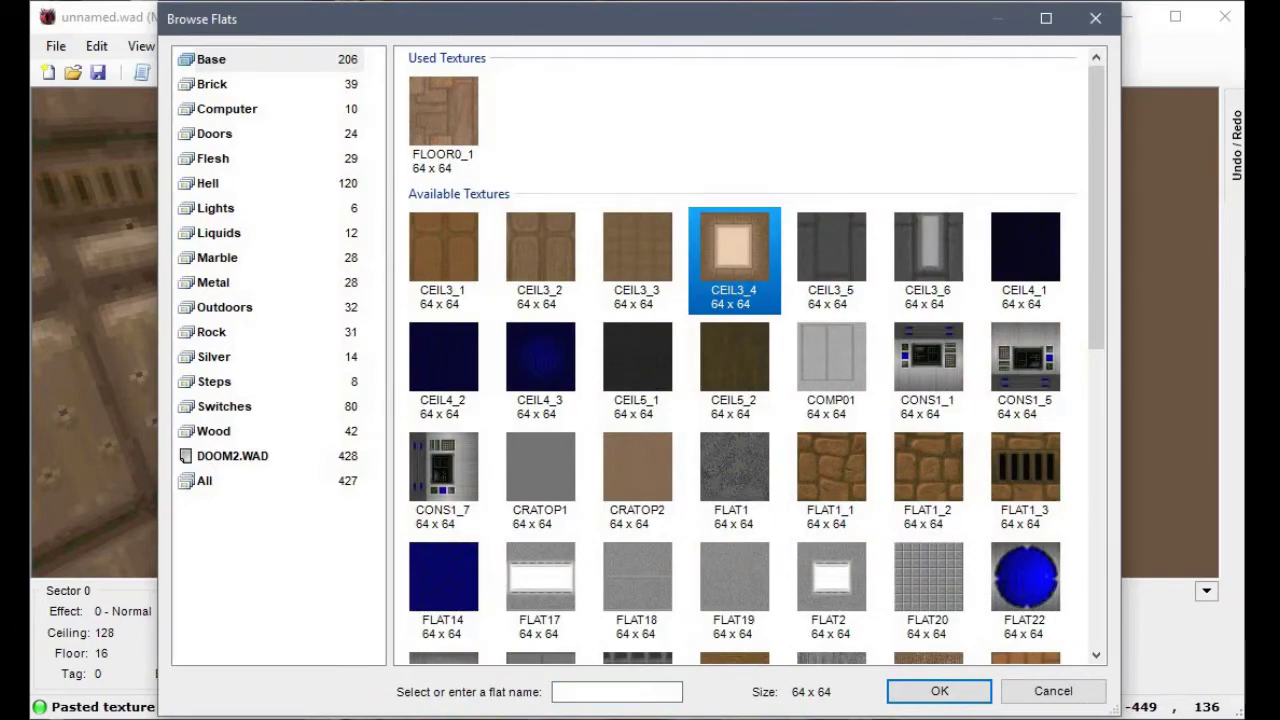
double_click(831, 466)
Step: Copy the FLAT1_1 flat onto the player platform's floor and raise that floor to 32
key("ctrl+c")
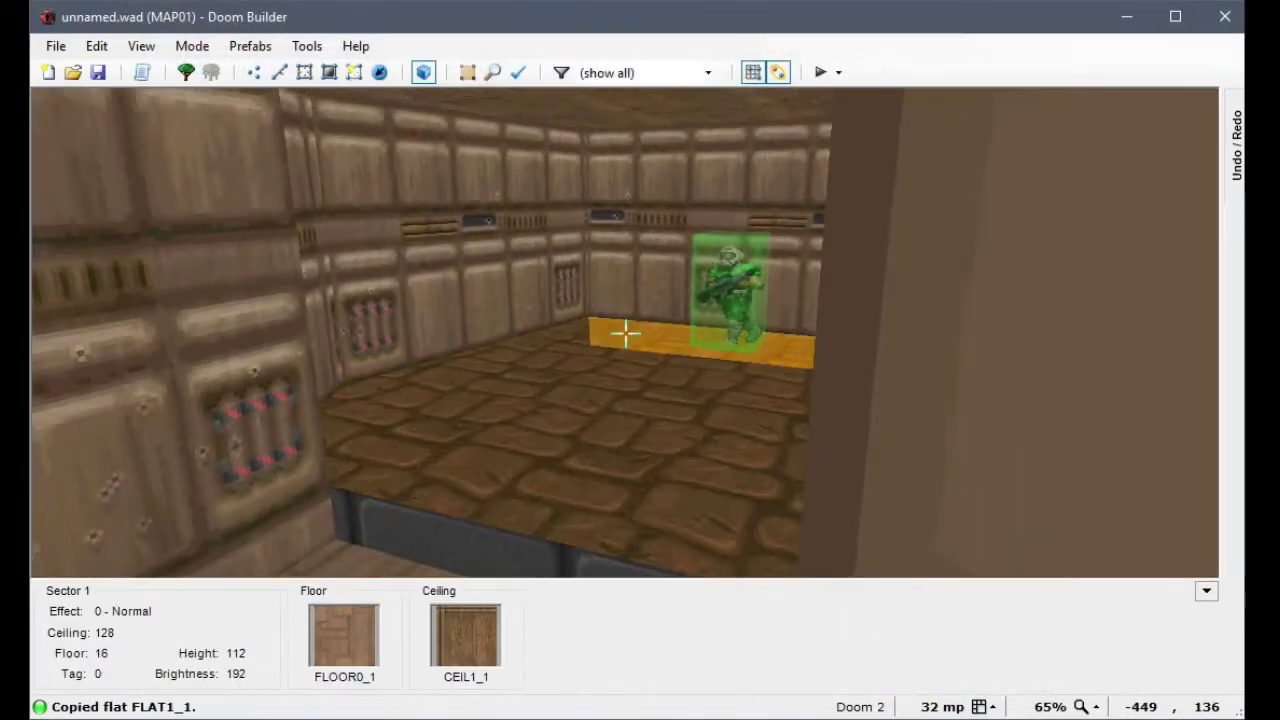
key("ctrl+v")
scroll(625, 335, "up", 2)
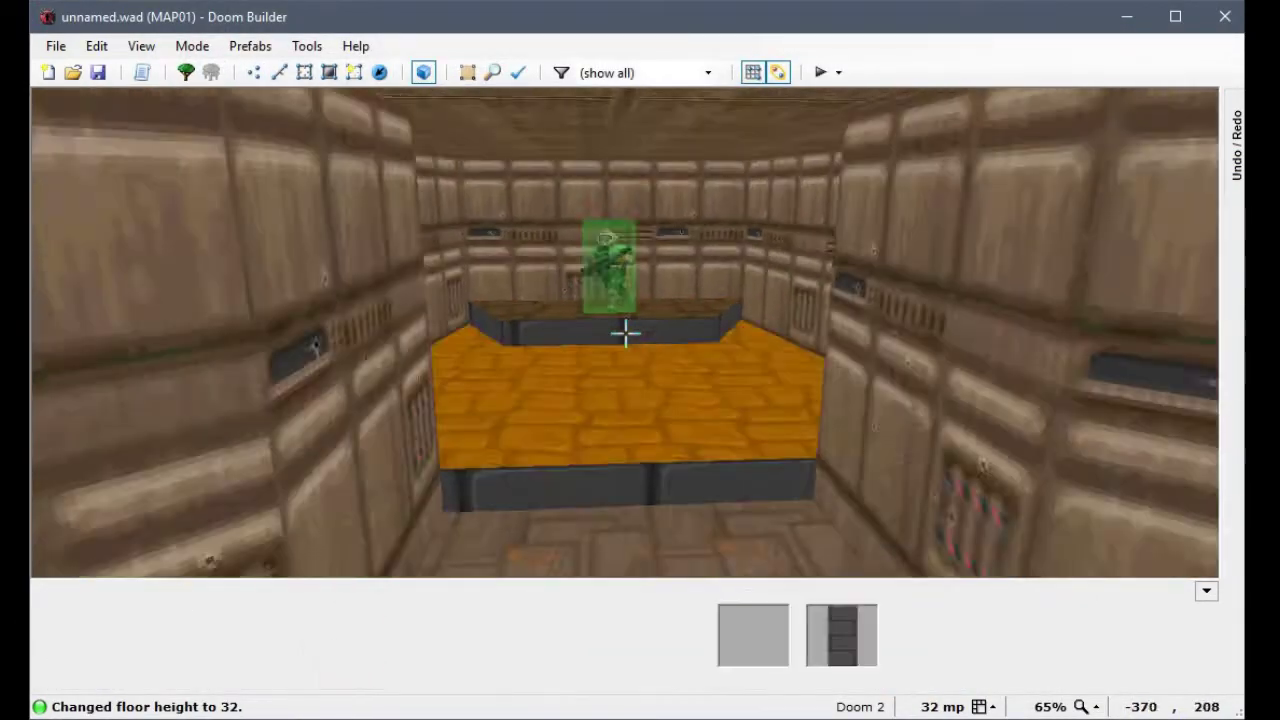
Step: Select both 96-unit side walls of the corridor and set their front middle texture to BRNPOIS
key("e")
key("d")
key("f")
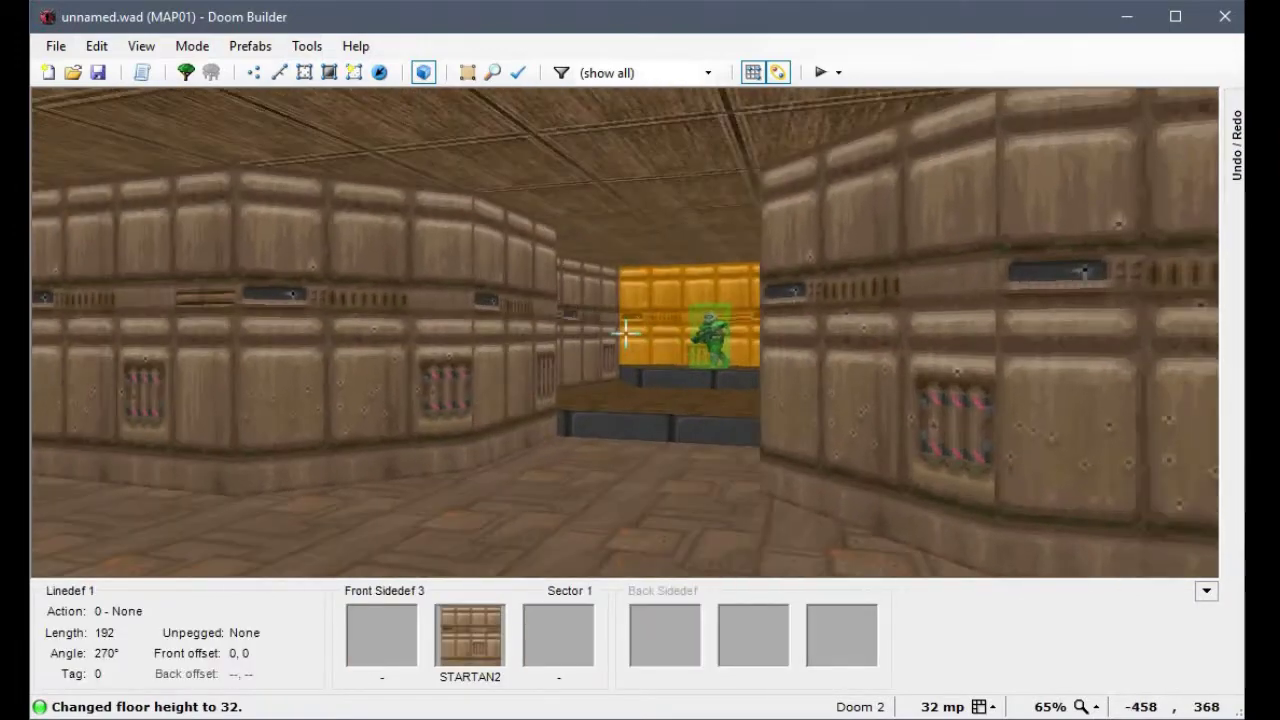
left_click(625, 335)
key("s")
left_click(625, 335)
right_click(625, 335)
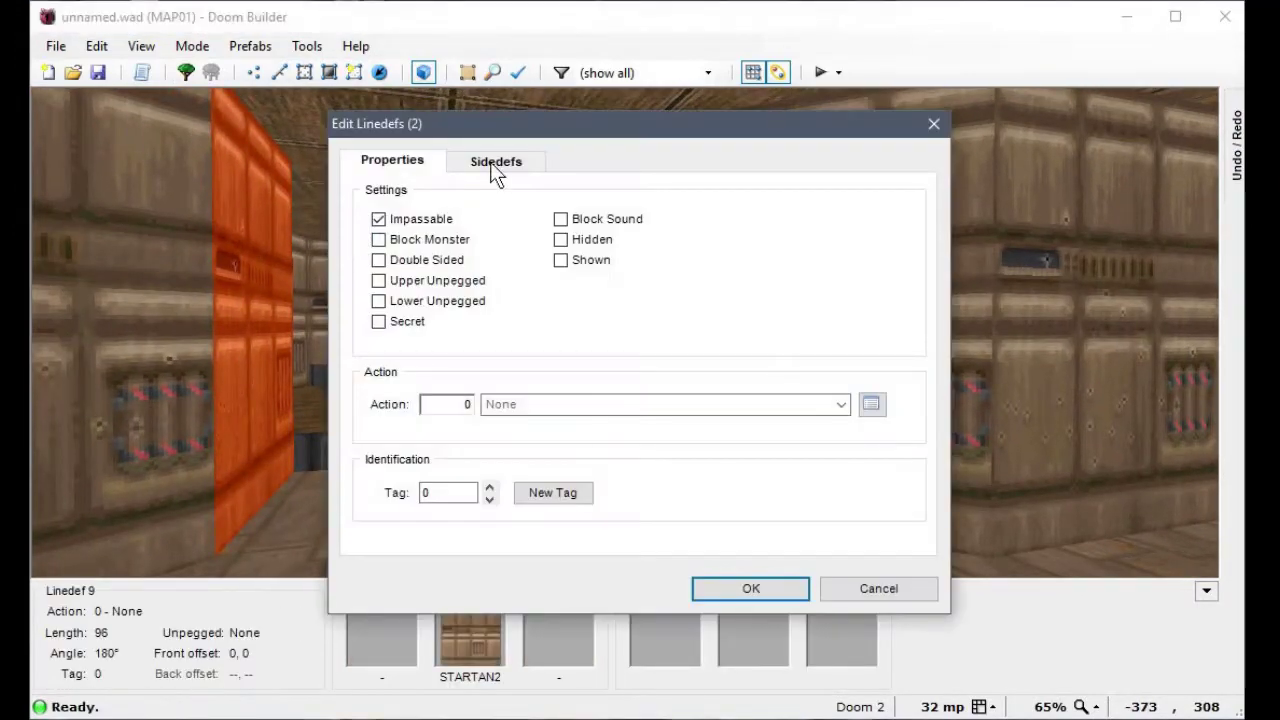
left_click(774, 279)
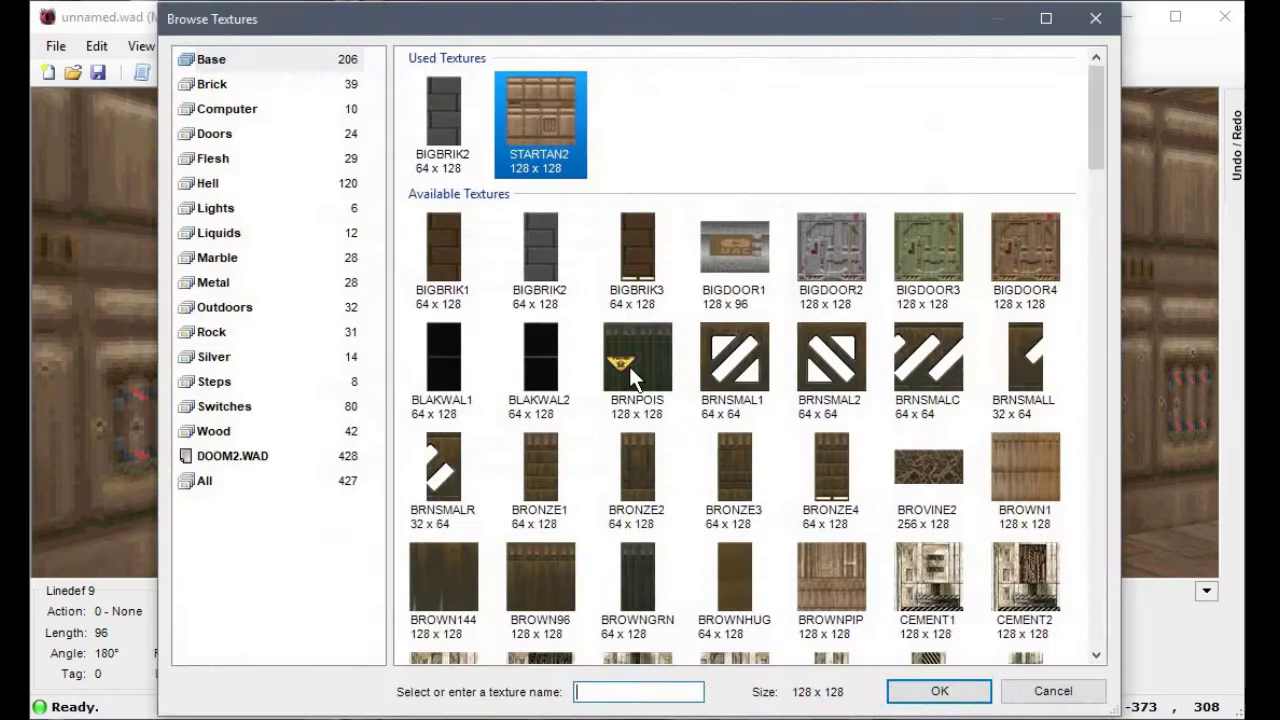
double_click(642, 405)
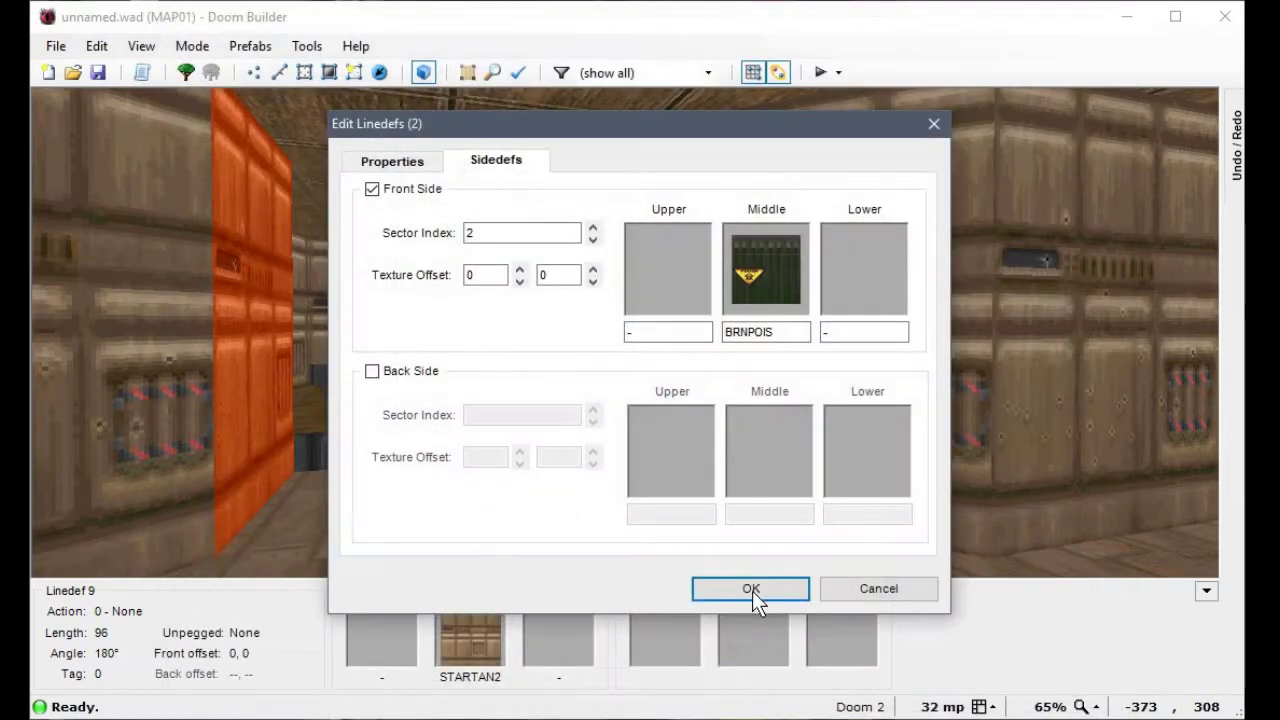
left_click(750, 588)
Step: Set the texture of the main room's 163.17-unit slanted side wall to BROWNGRN
key("w")
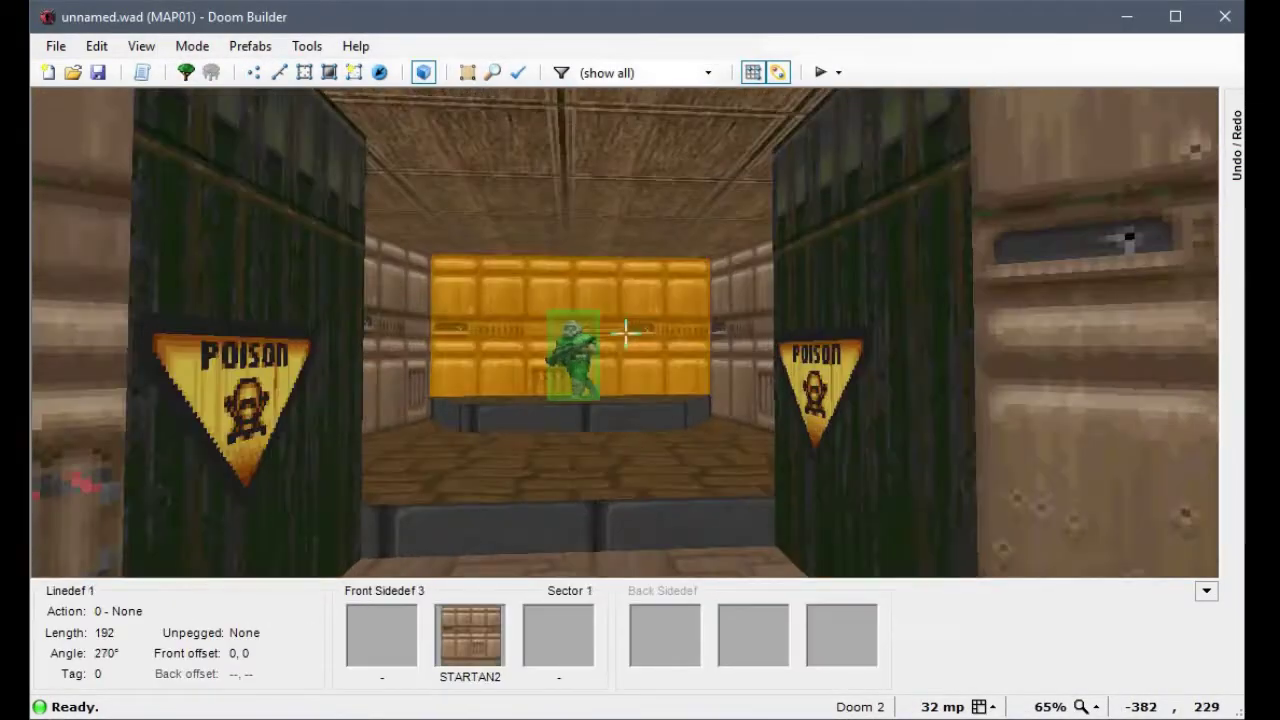
middle_click(625, 333)
scroll(637, 207, "down", 6)
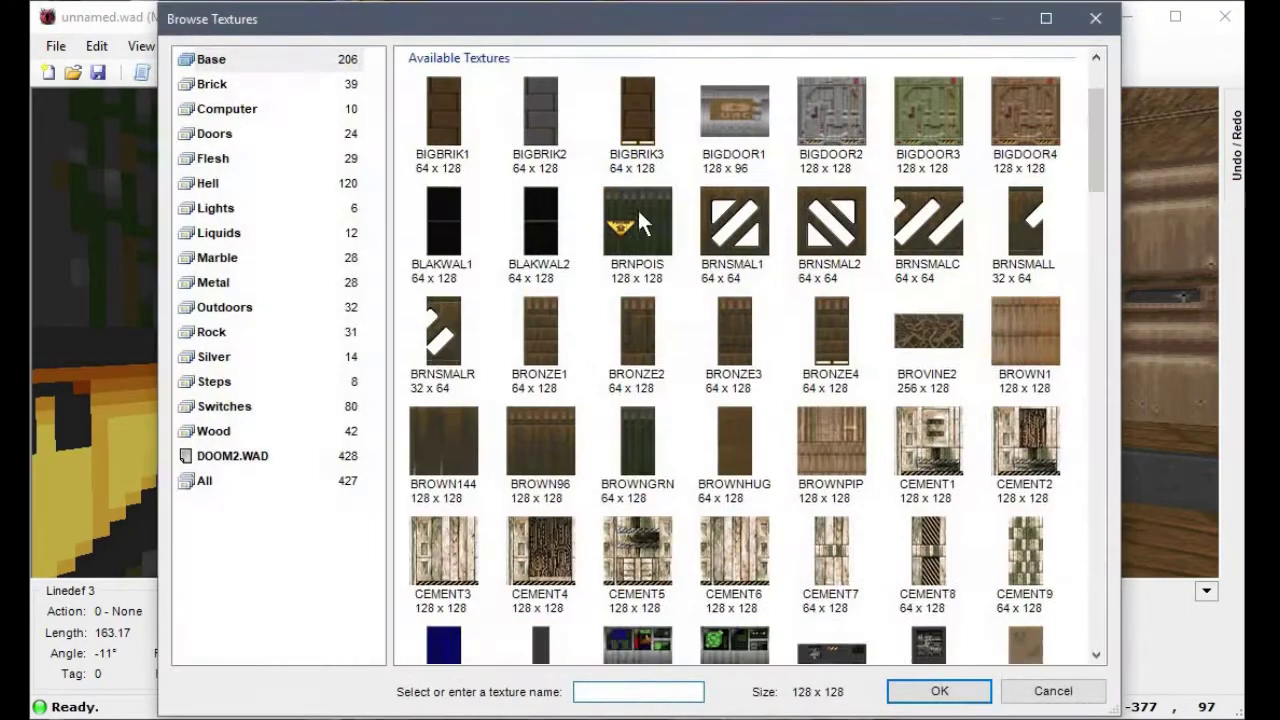
double_click(637, 168)
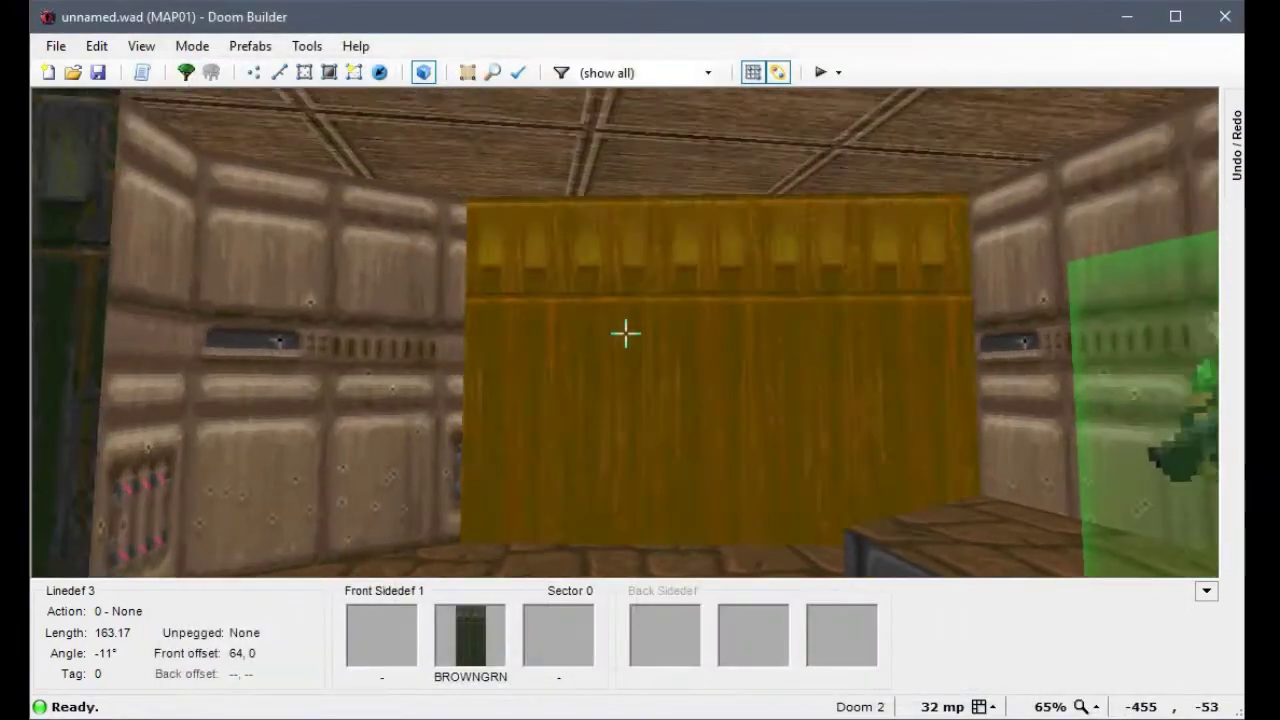
Step: Copy BROWNGRN from the slanted wall and flood-fill it across the start room's walls, including the wall behind the platform
key("ctrl+c")
key("ctrl+v")
key("ctrl+shift+v")
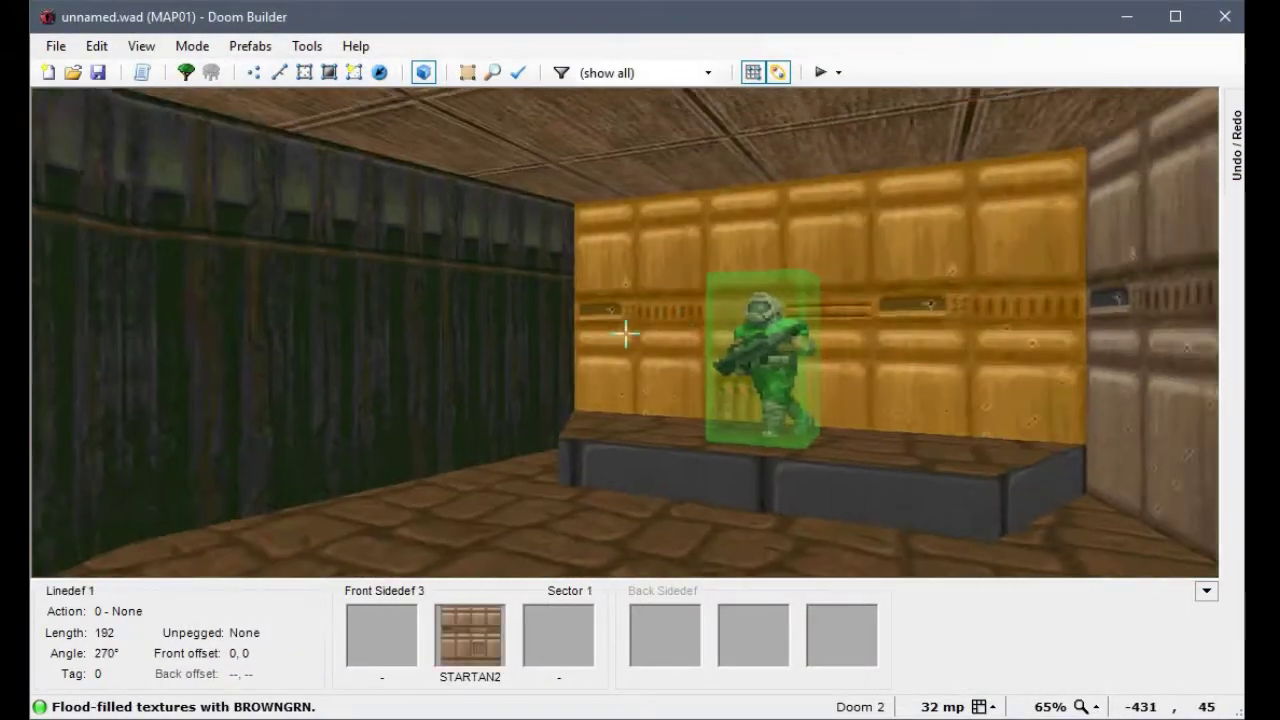
key("s")
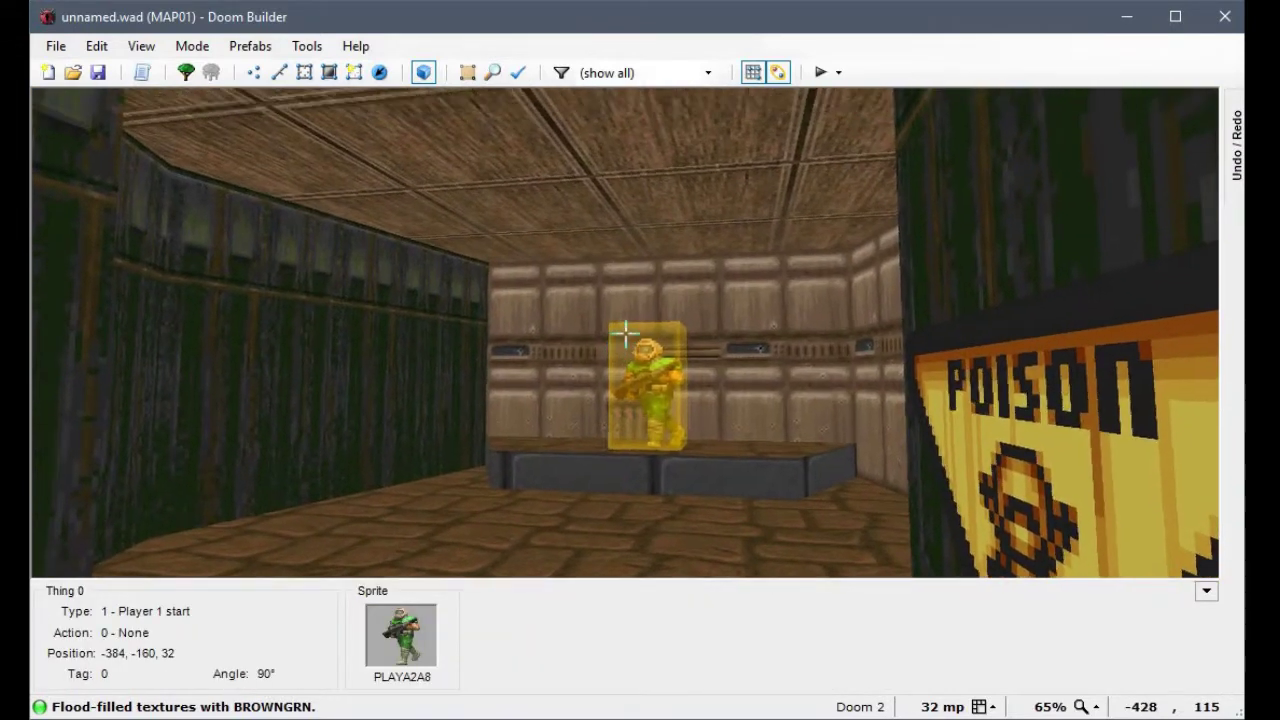
key("s")
key("ctrl+shift+v")
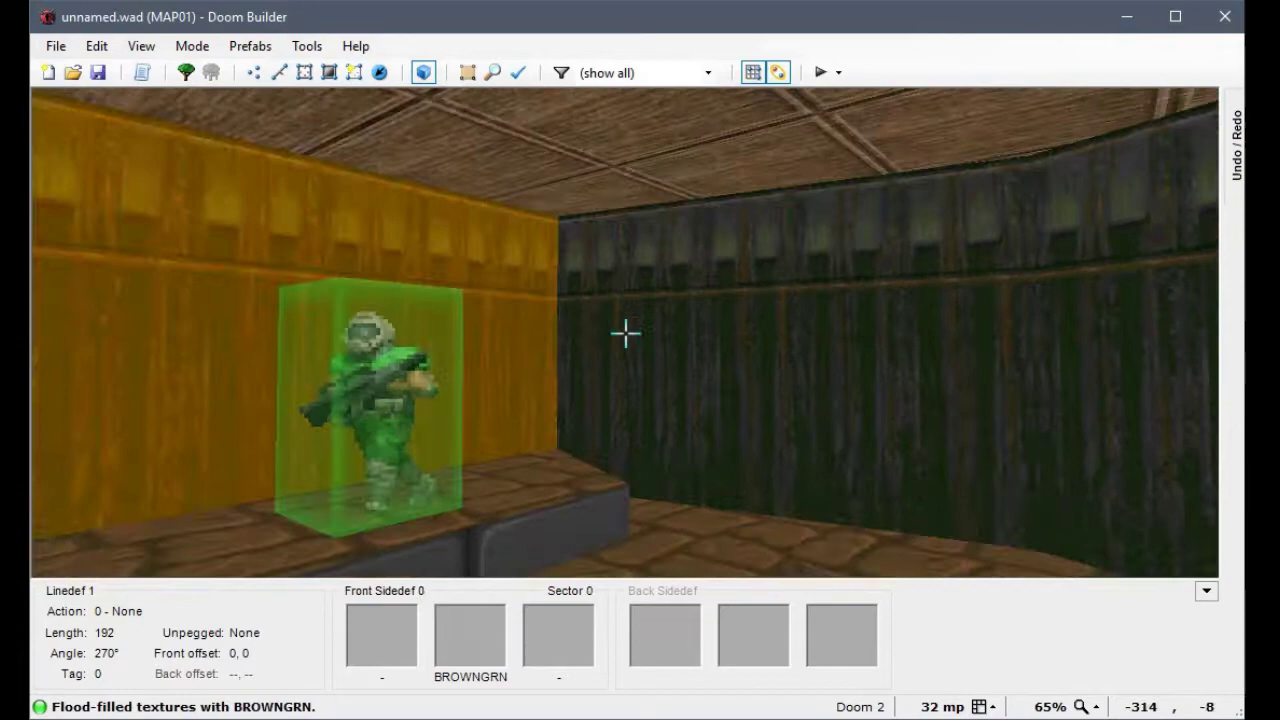
Step: Flood-fill BROWNGRN across the STARTAN2 walls of the T-shaped area beyond the poison-sign corridor
key("e")
key("d")
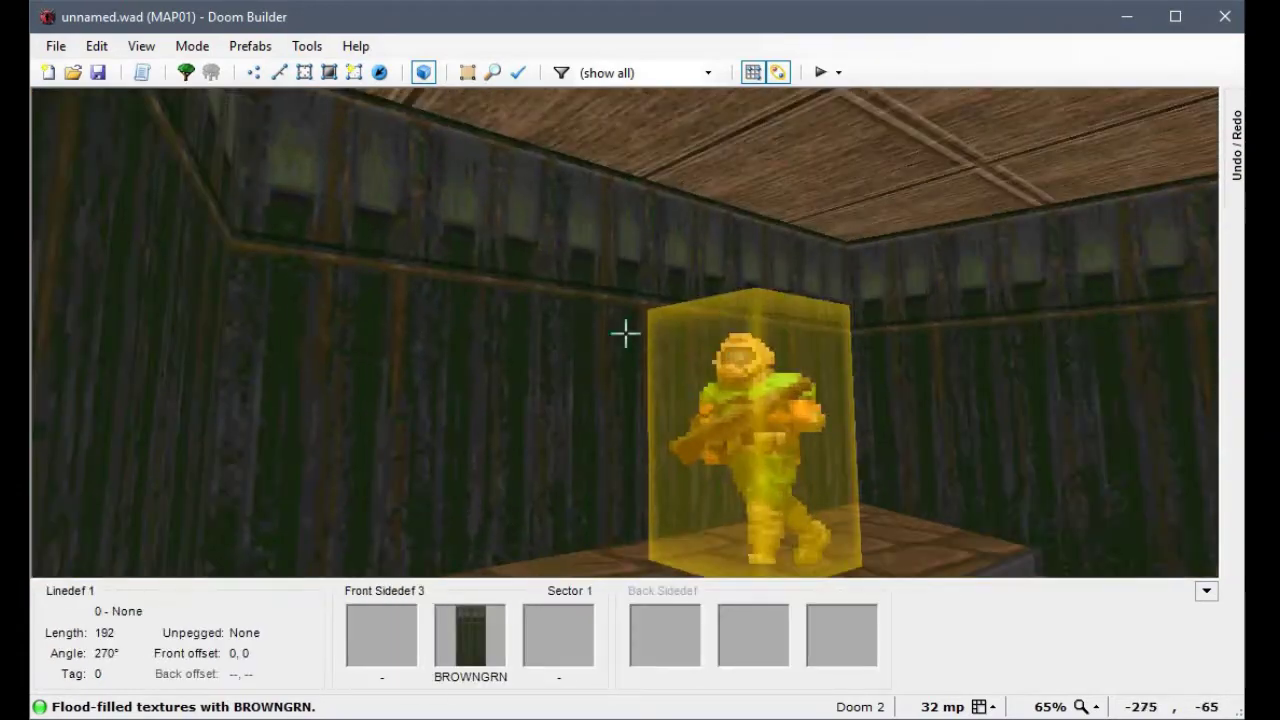
key("d")
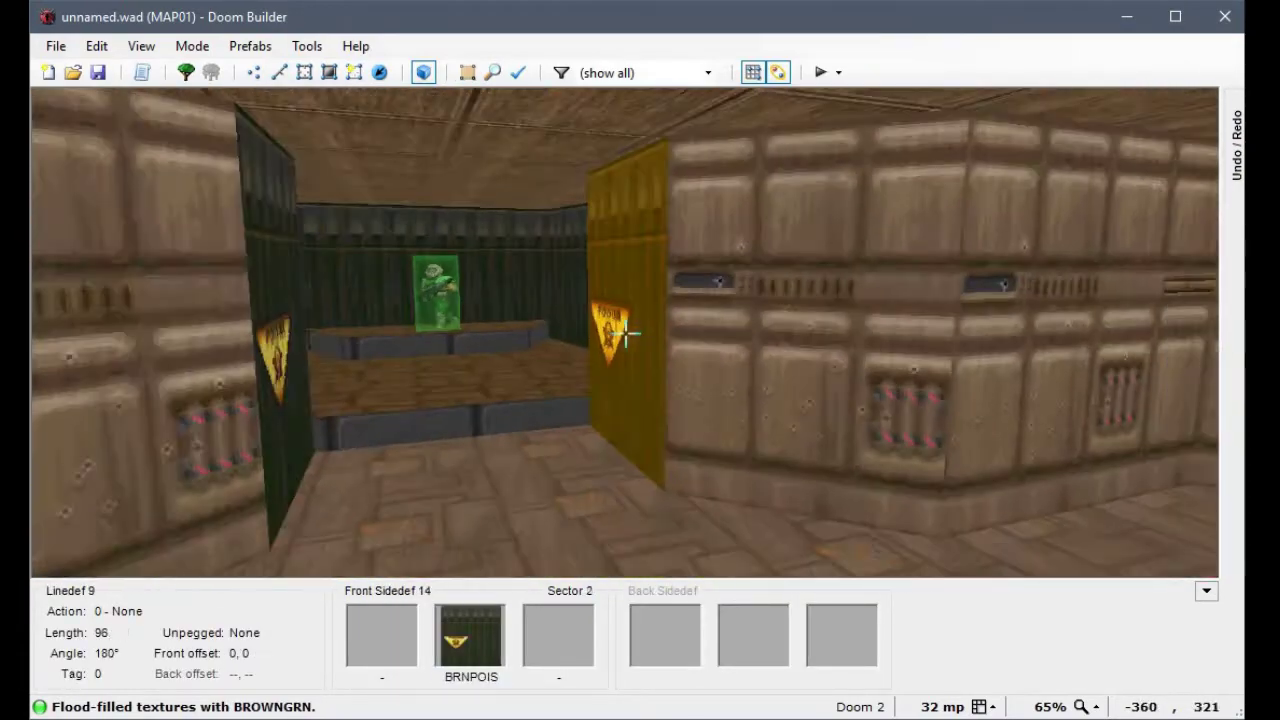
key("e")
key("ctrl+shift+v")
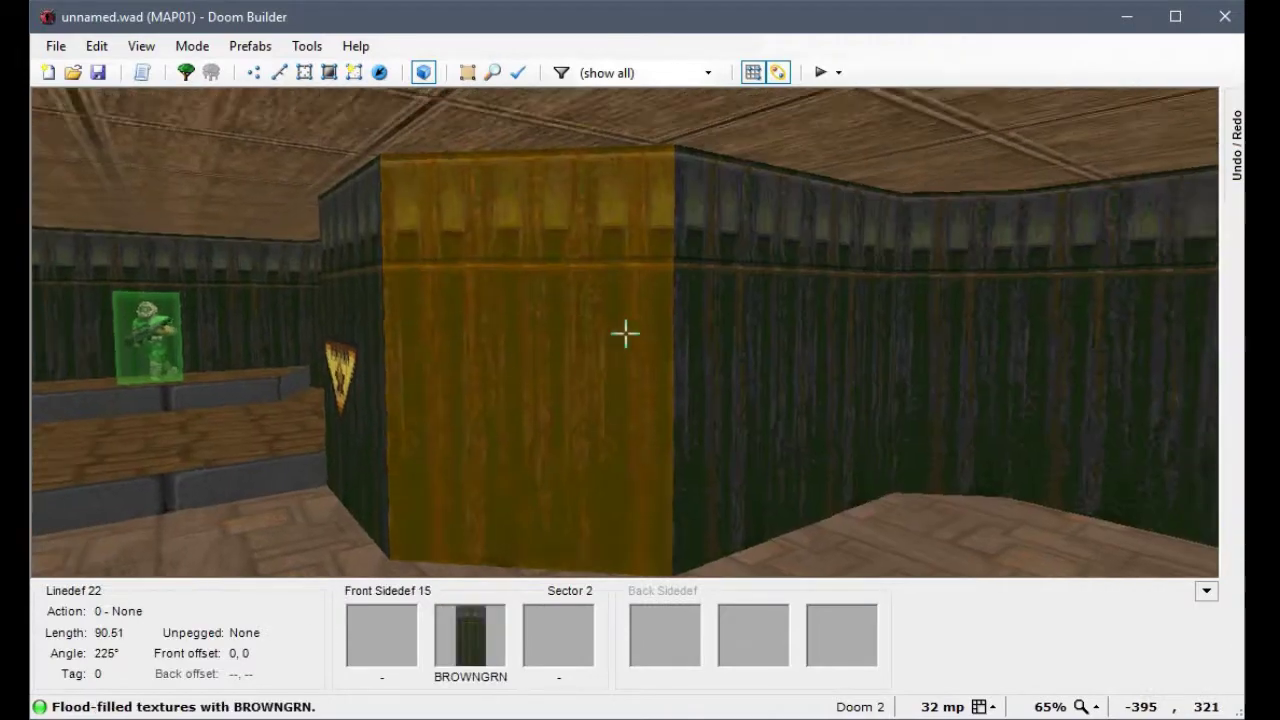
Step: Set the floor flat of the corridor and T-shaped area to CEIL4_1
key("f")
key("d")
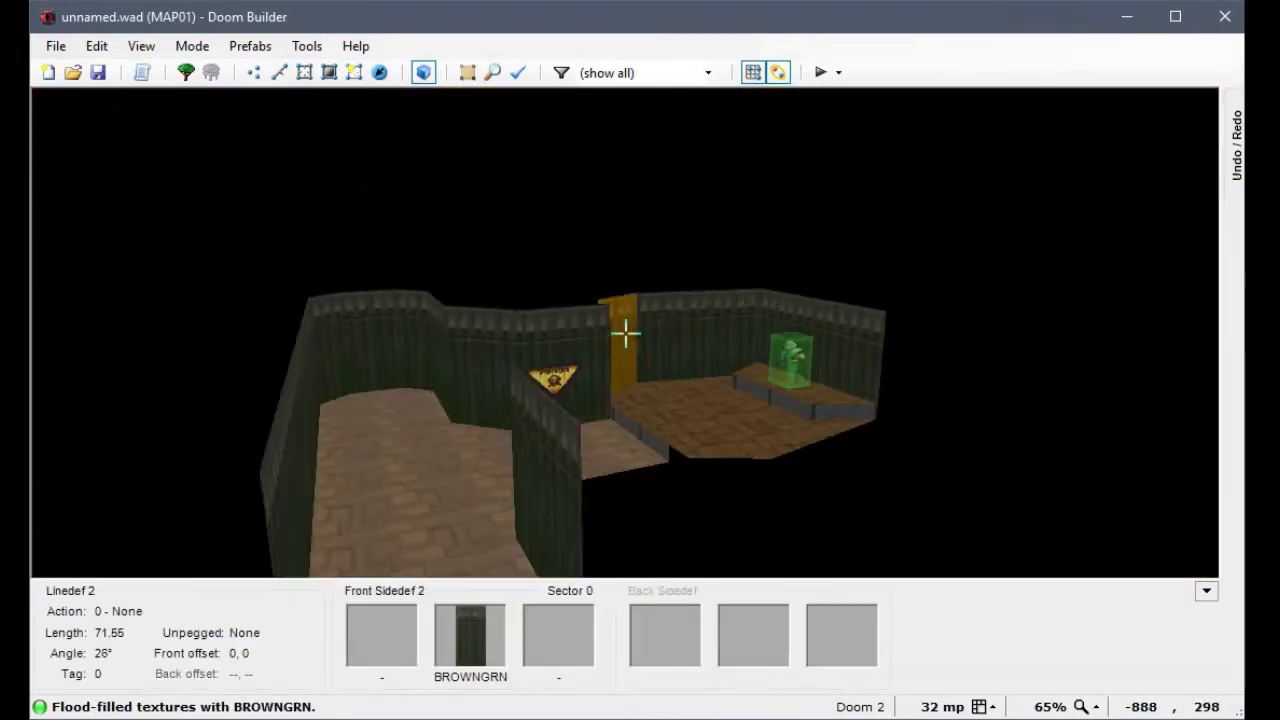
key("e")
key("f")
key("e")
middle_click(626, 333)
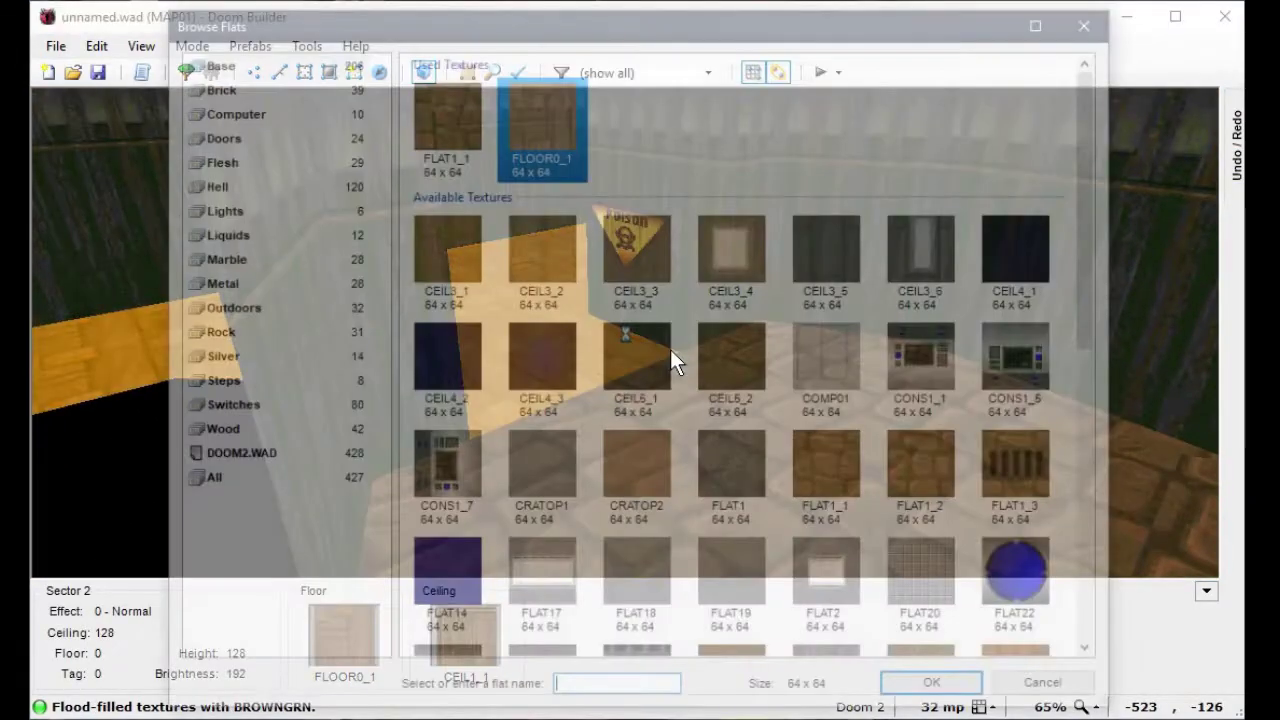
double_click(1025, 248)
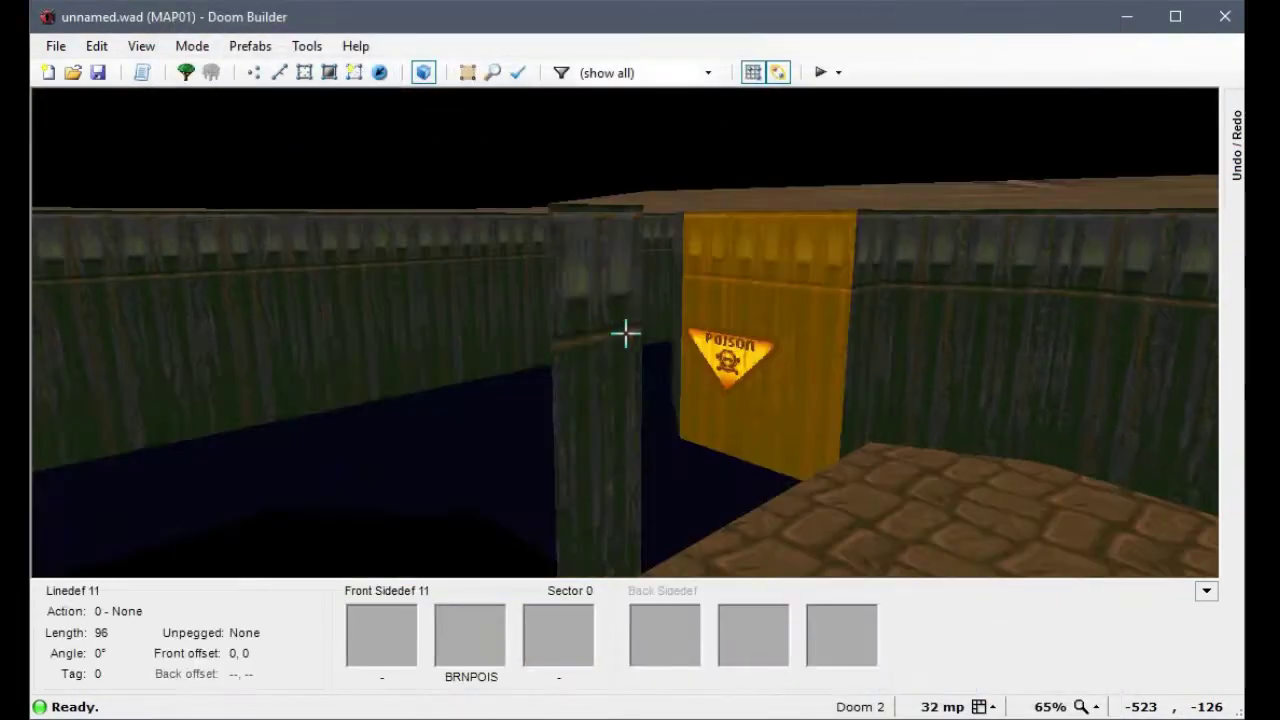
Step: Set the floor flat of the corridor and T-shaped area to CEIL5_1
key("e")
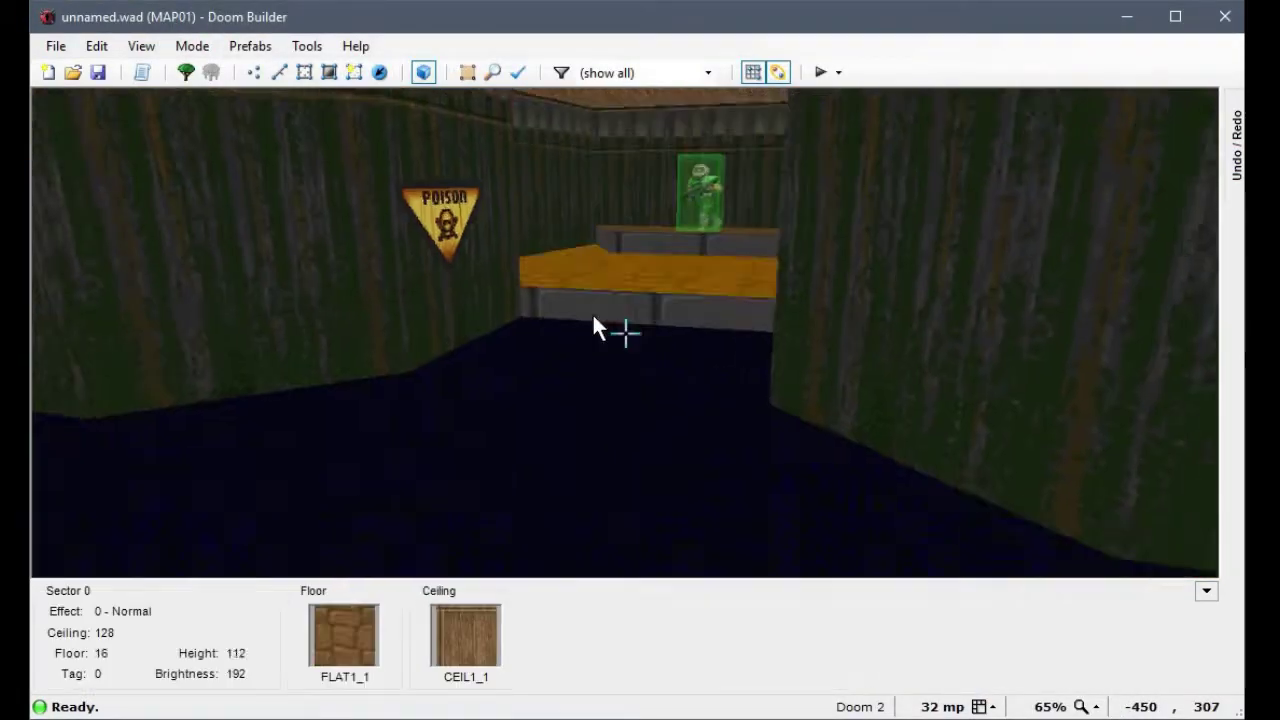
right_click(626, 333)
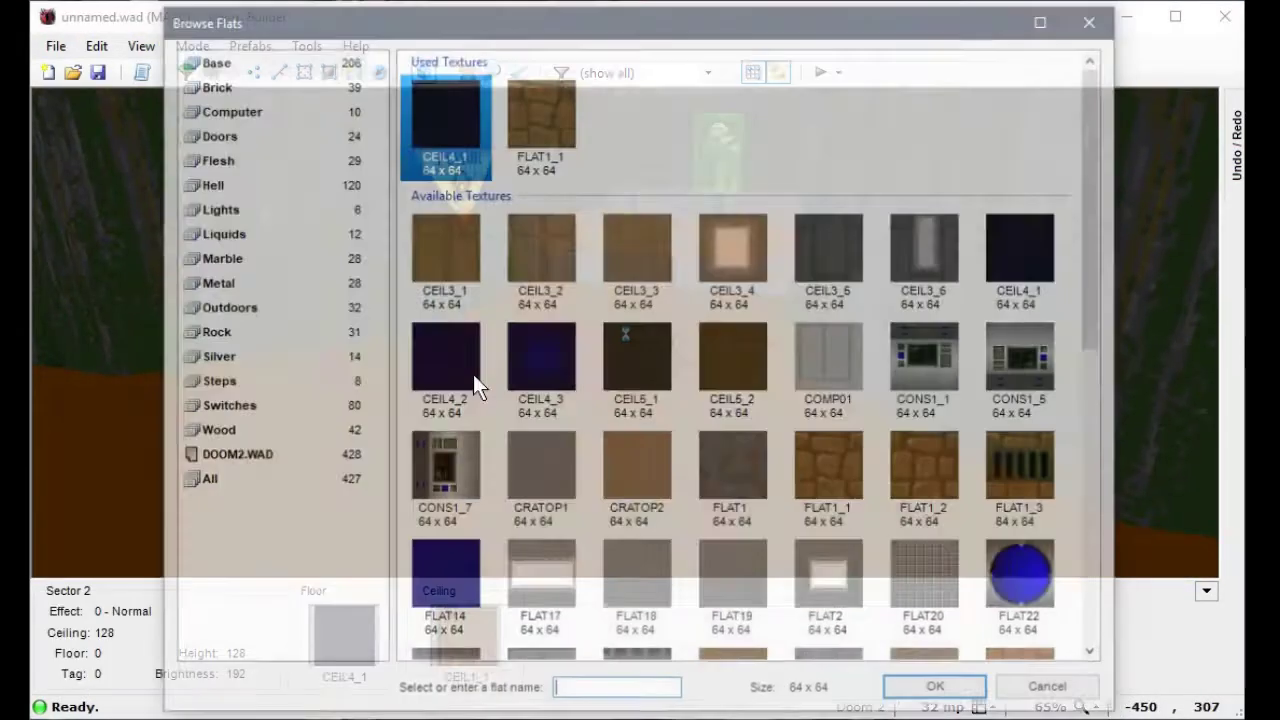
key("Return")
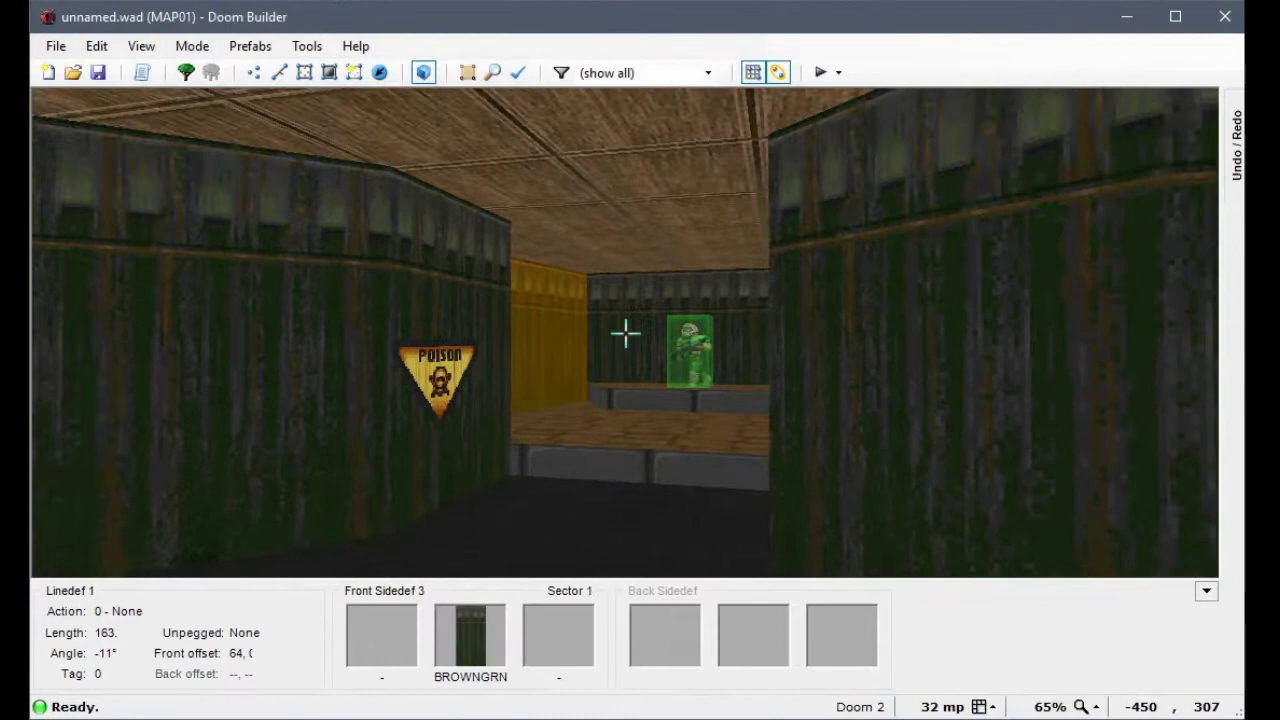
Step: Leave Visual Mode for the 2D map and launch a test run of the map
key("w")
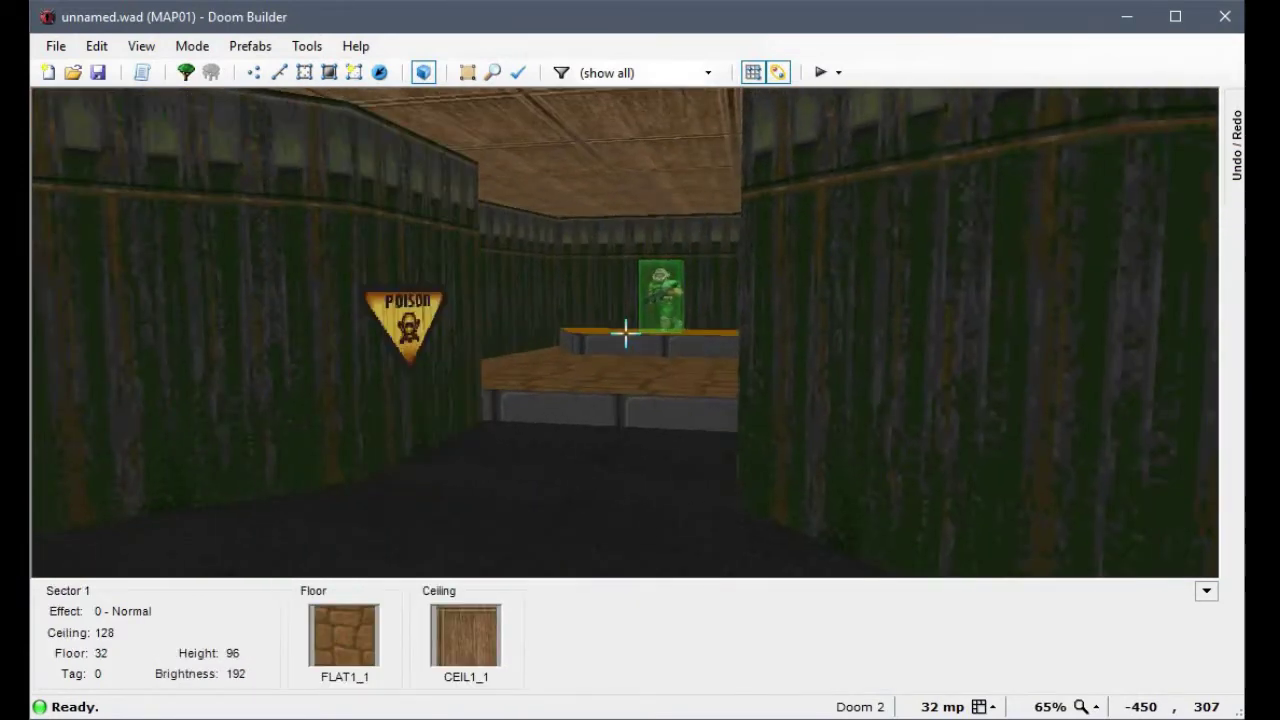
key("q")
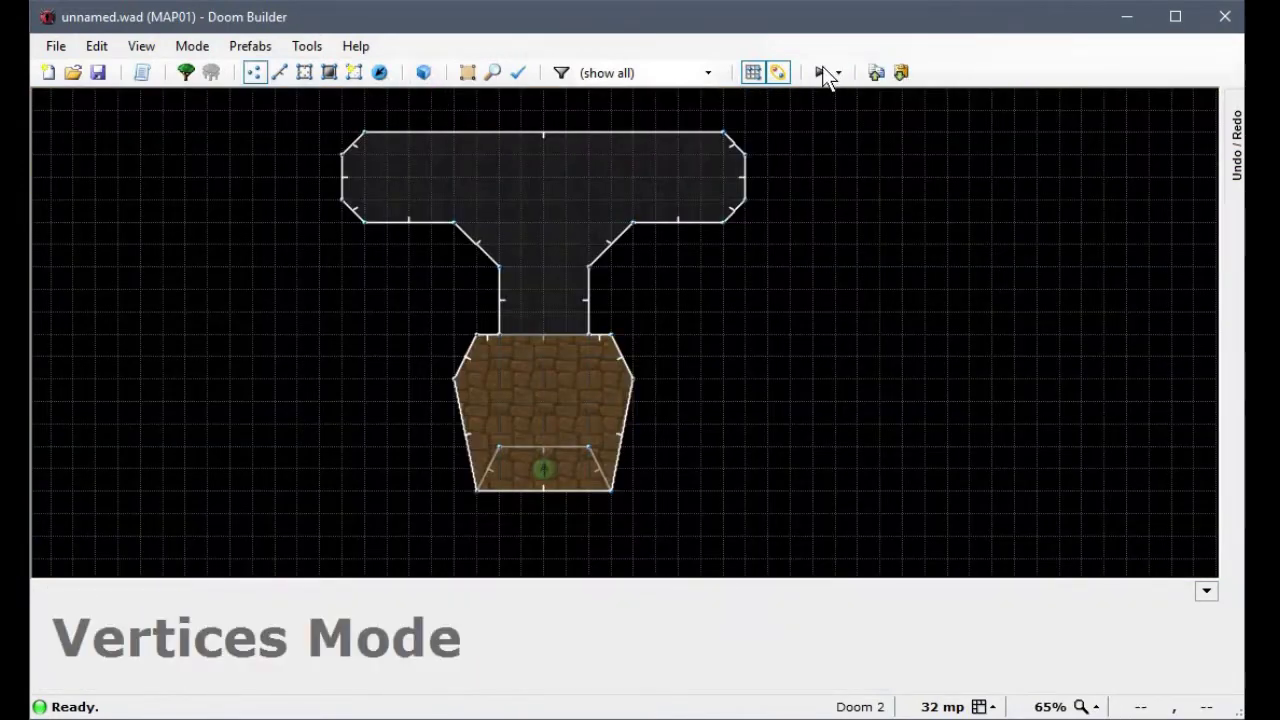
left_click(820, 72)
scroll(671, 314, "down", 3)
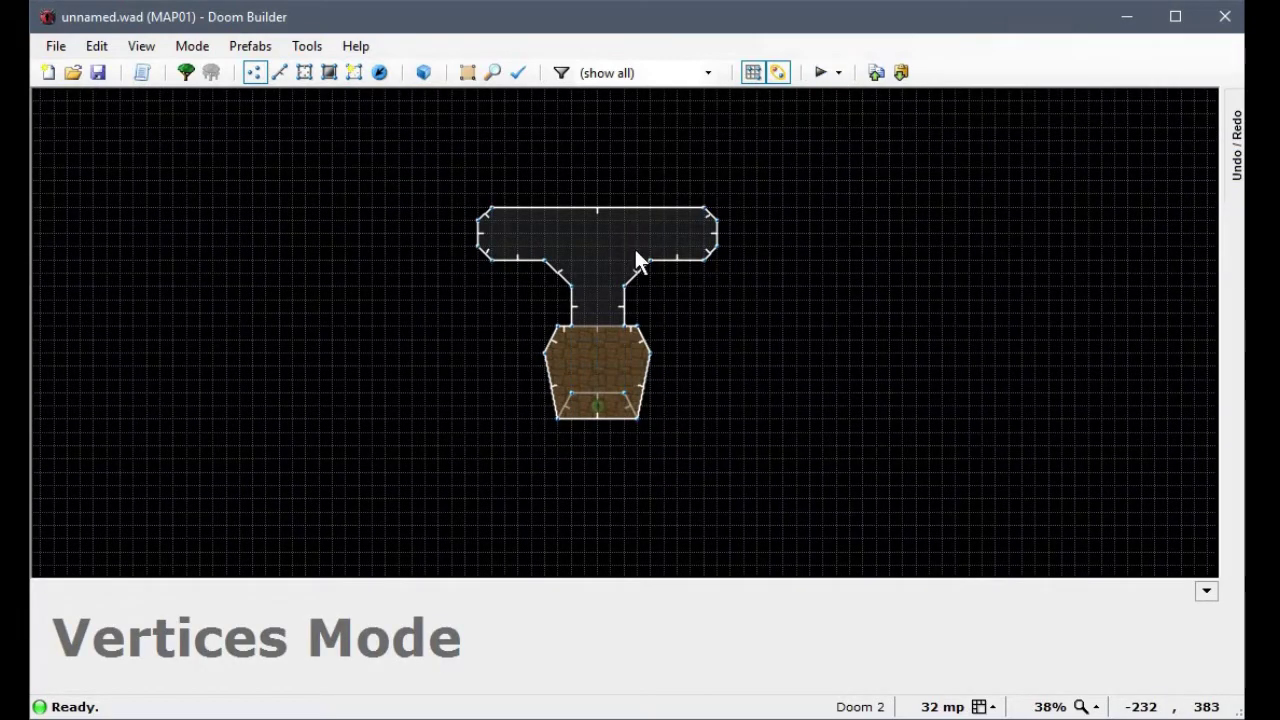
Step: Examine the layout of the enlarged rooms beyond the start room in the 2D map view
scroll(630, 254, "up", 2)
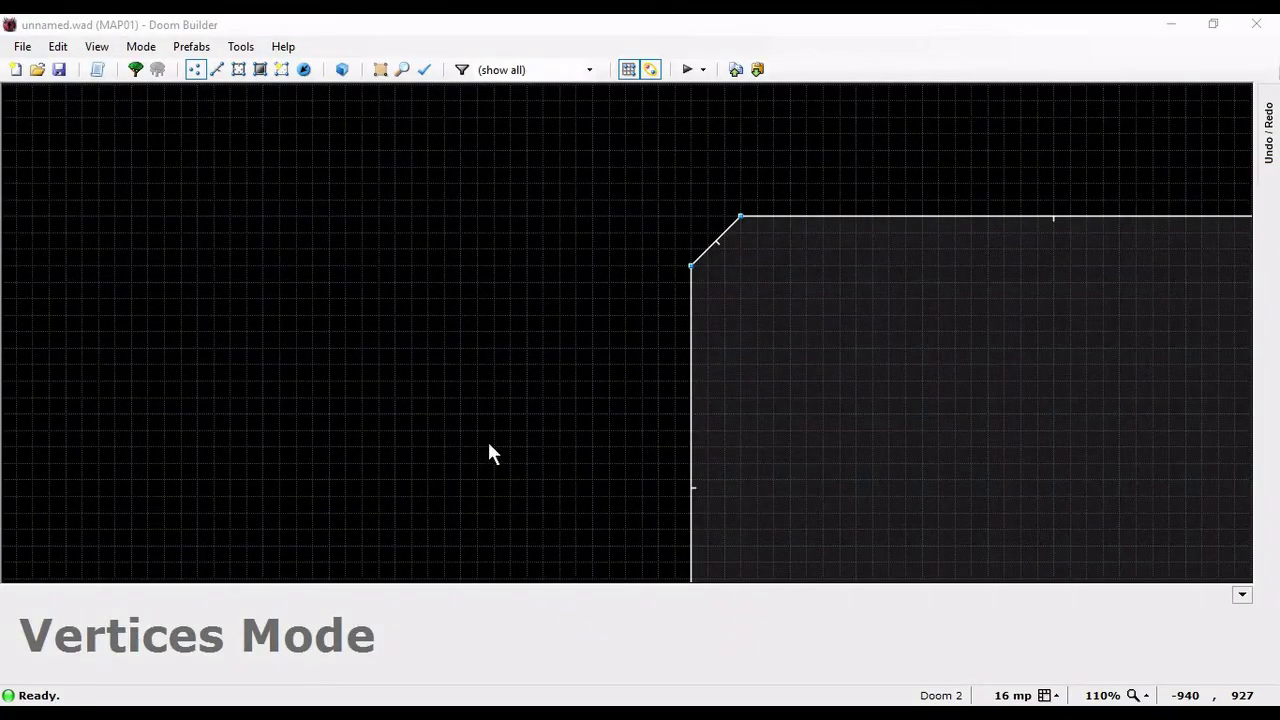
scroll(553, 375, "down", 6)
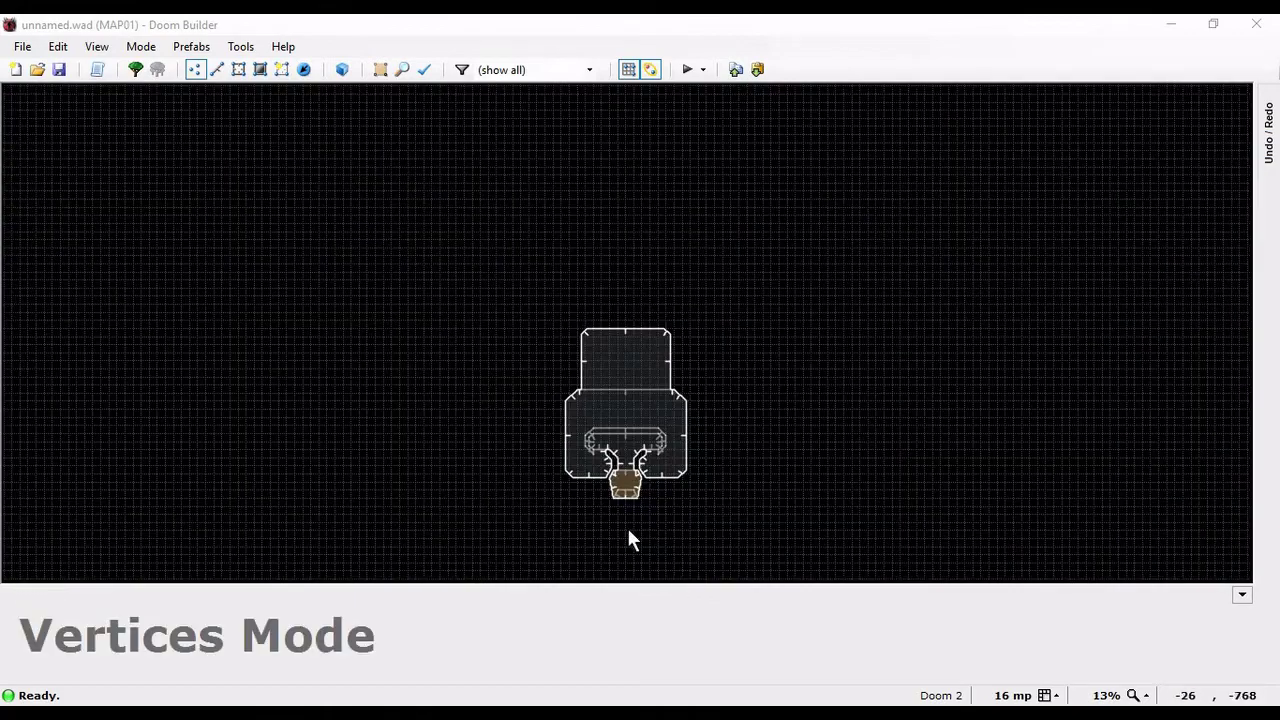
scroll(607, 475, "up", 5)
scroll(655, 275, "down", 3)
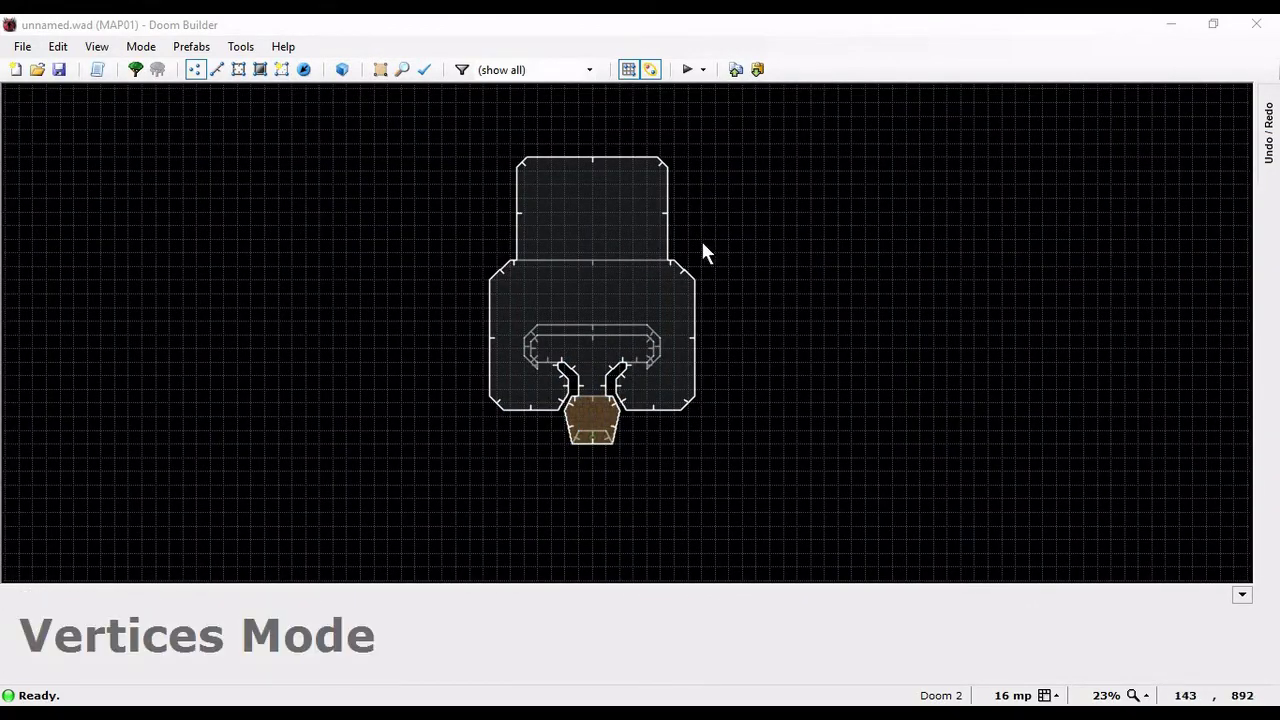
scroll(613, 168, "up", 1)
scroll(614, 163, "down", 1)
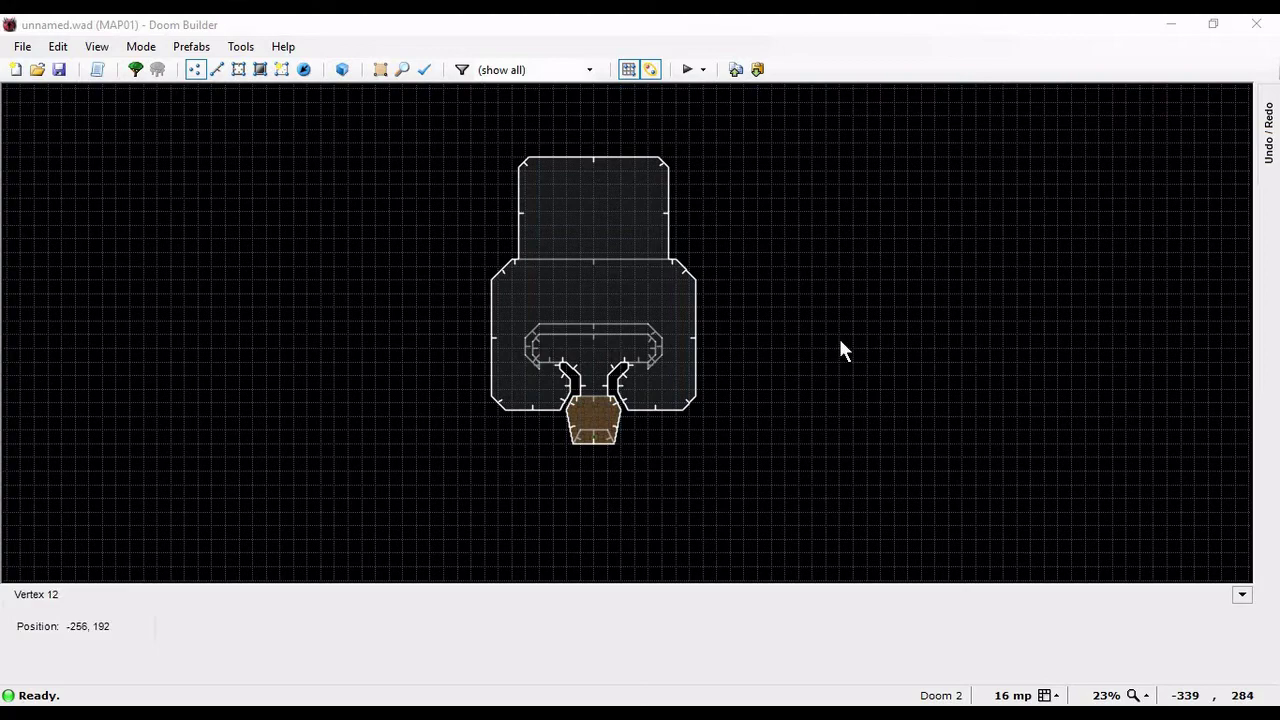
Step: Examine the walls, floors and height differences of the enlarged rooms in Visual Mode
key("w")
key("d")
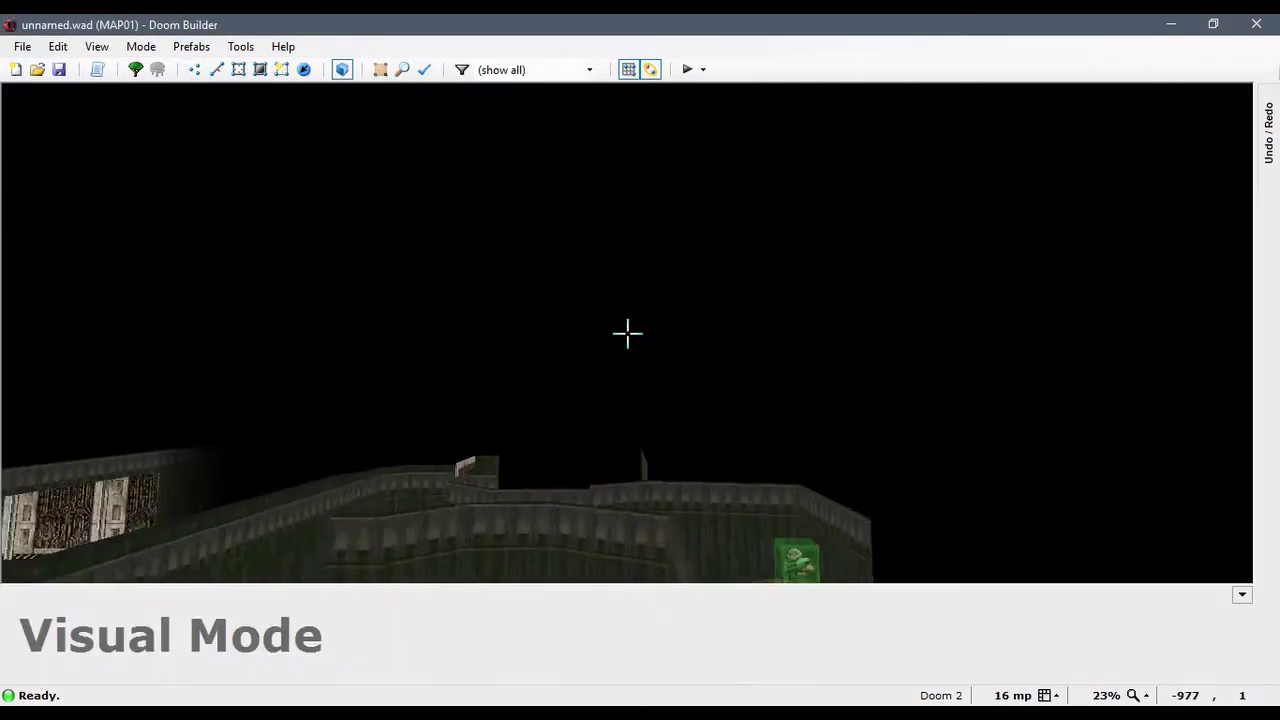
key("e")
key("f")
key("s")
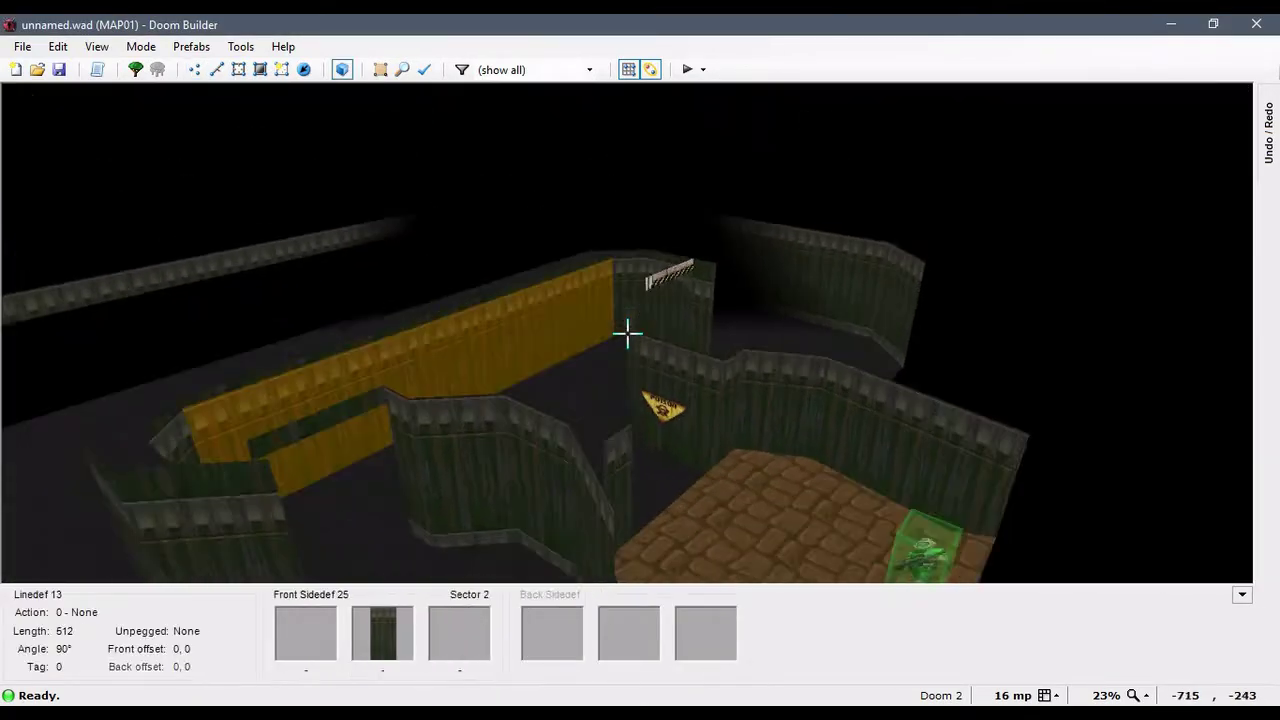
key("s")
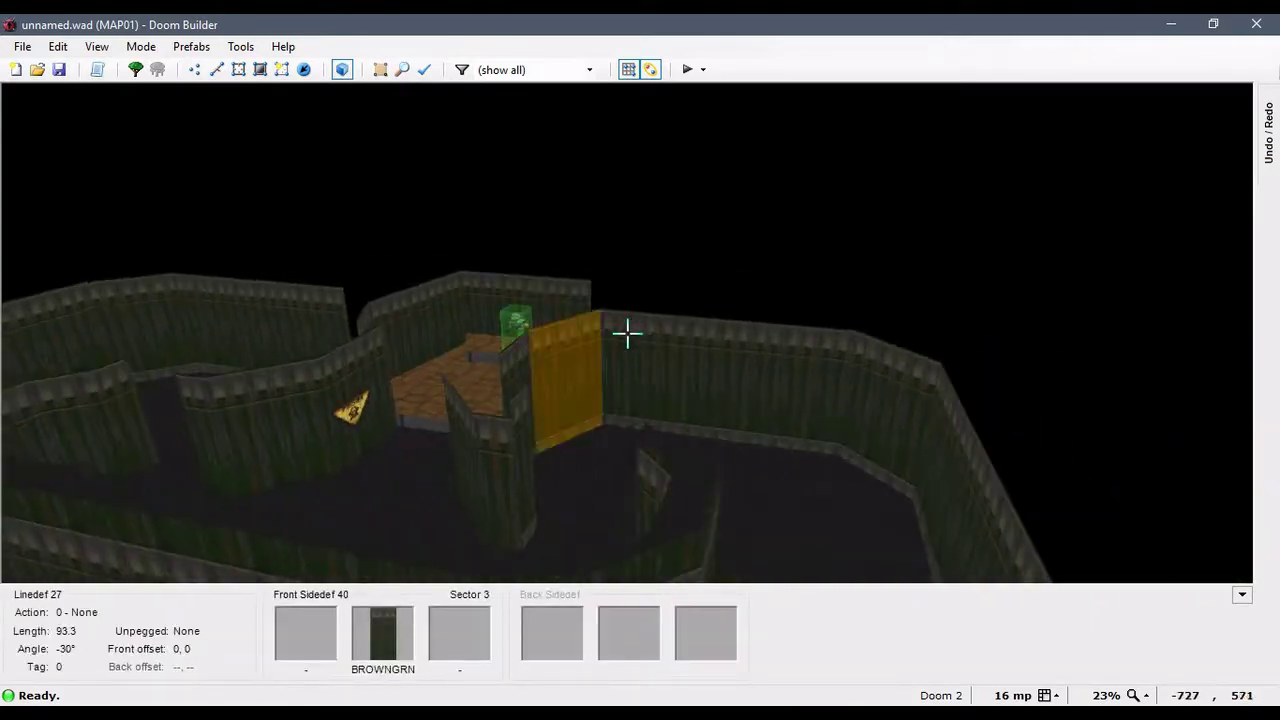
key("w")
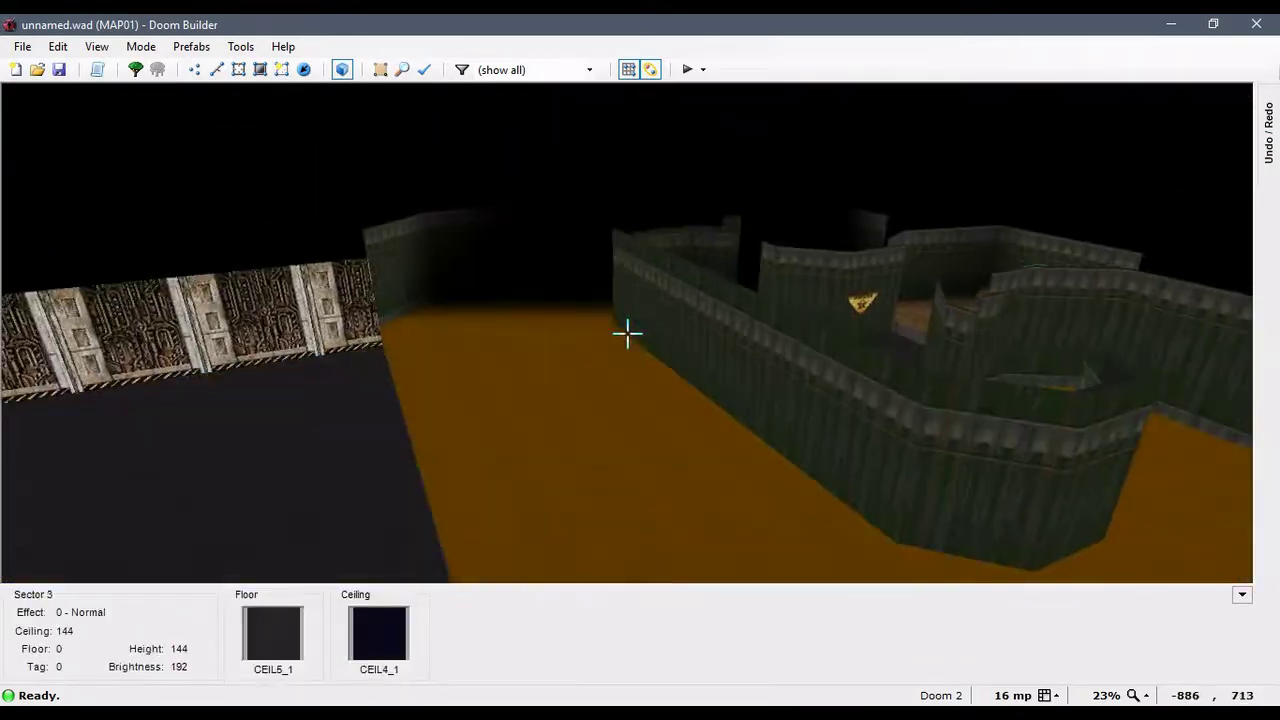
Step: Examine the machinery-walled room, the T-shaped area and the start room's walls and ceilings in Visual Mode
key("e")
key("s")
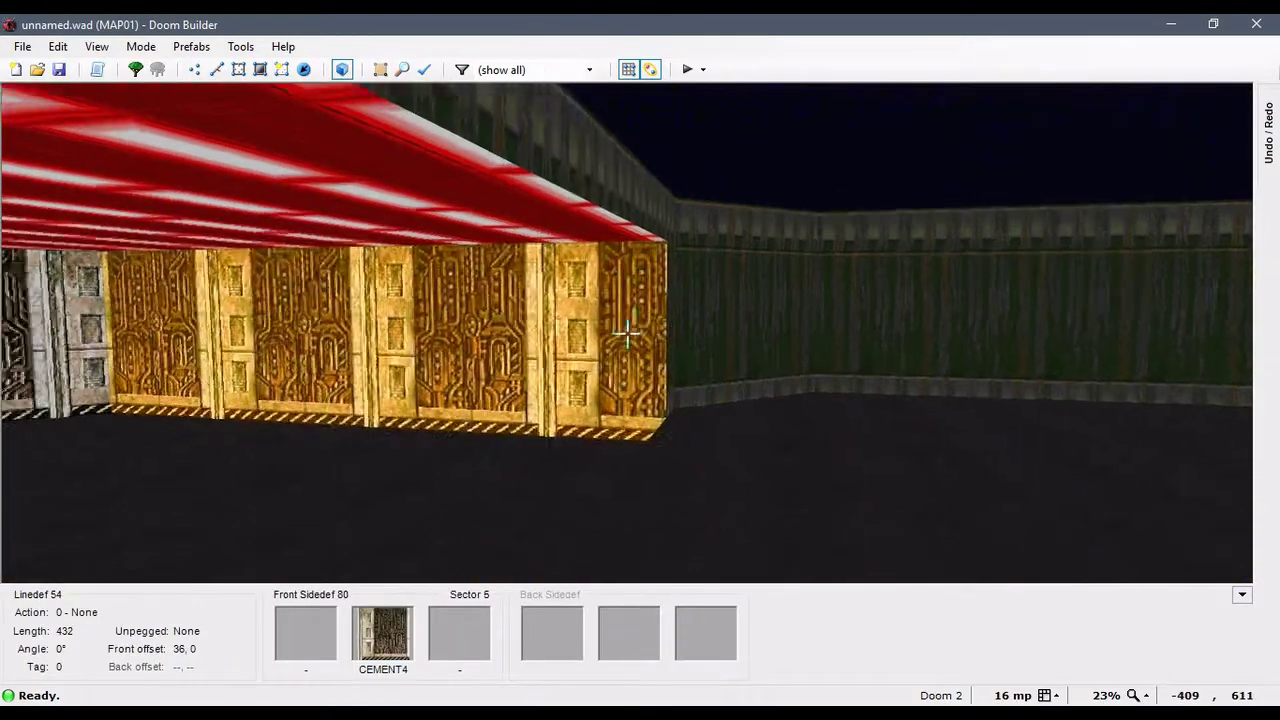
key("e")
key("s")
key("w")
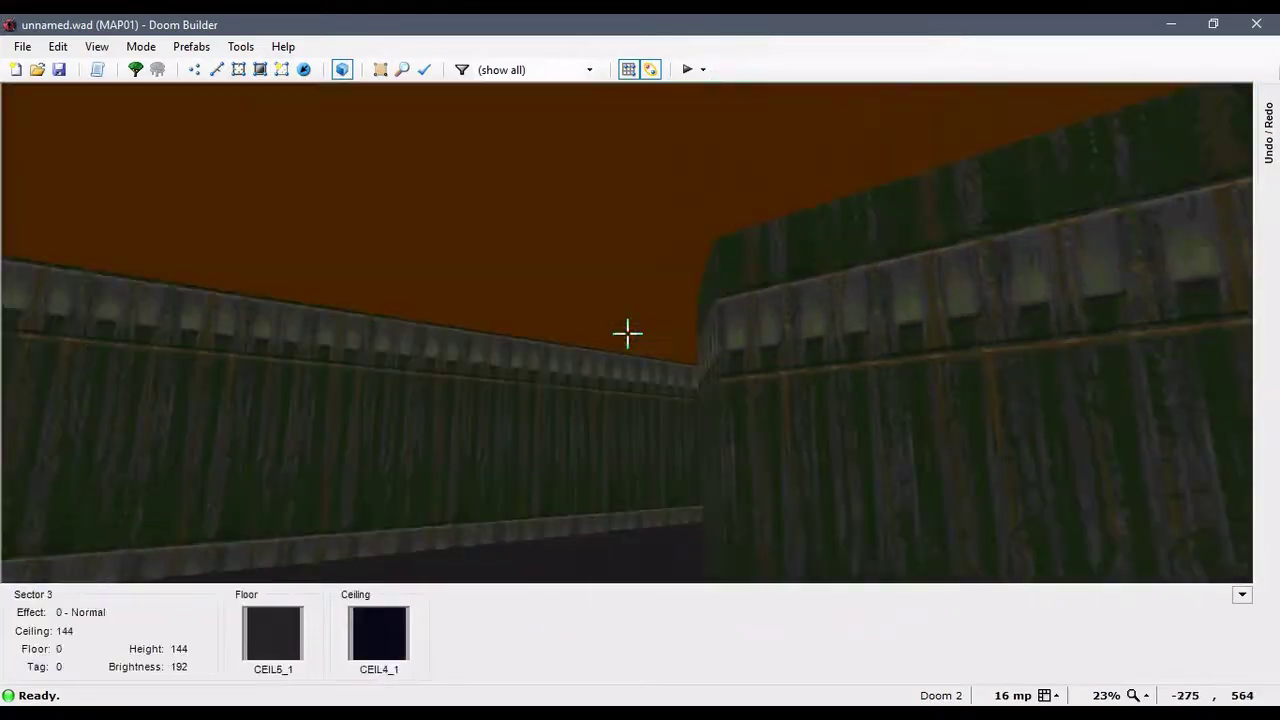
key("e")
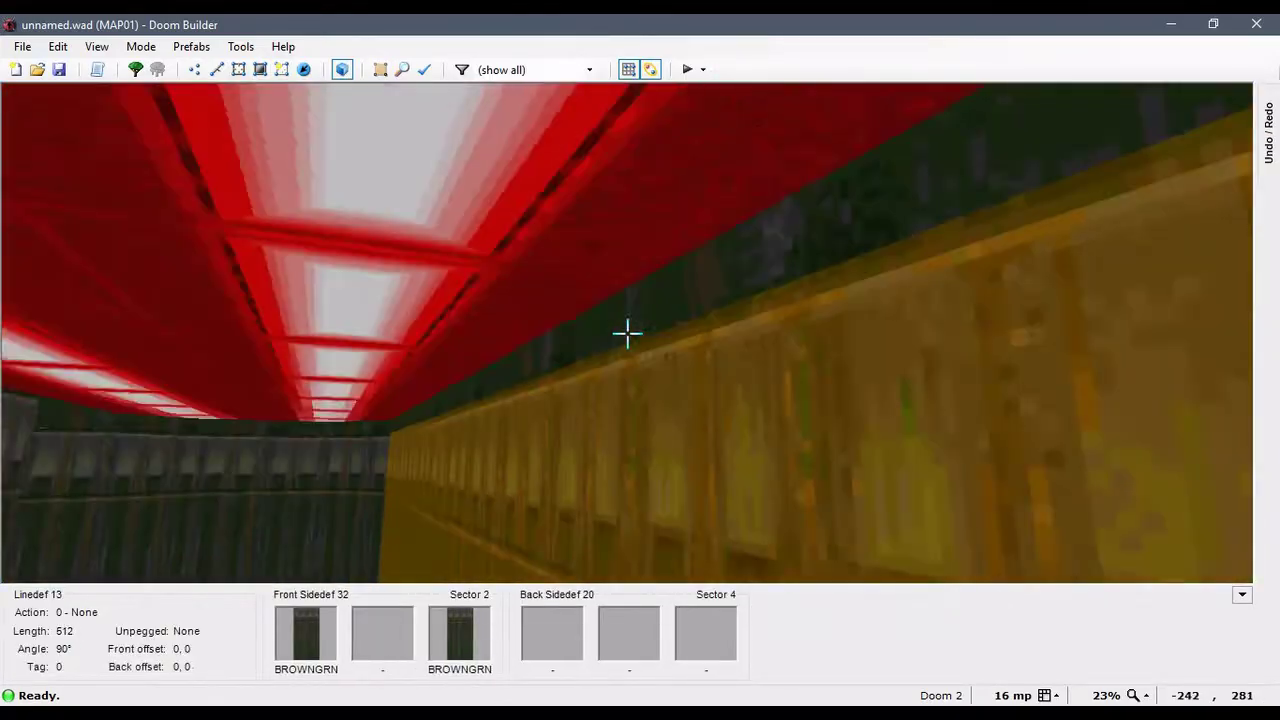
key("e")
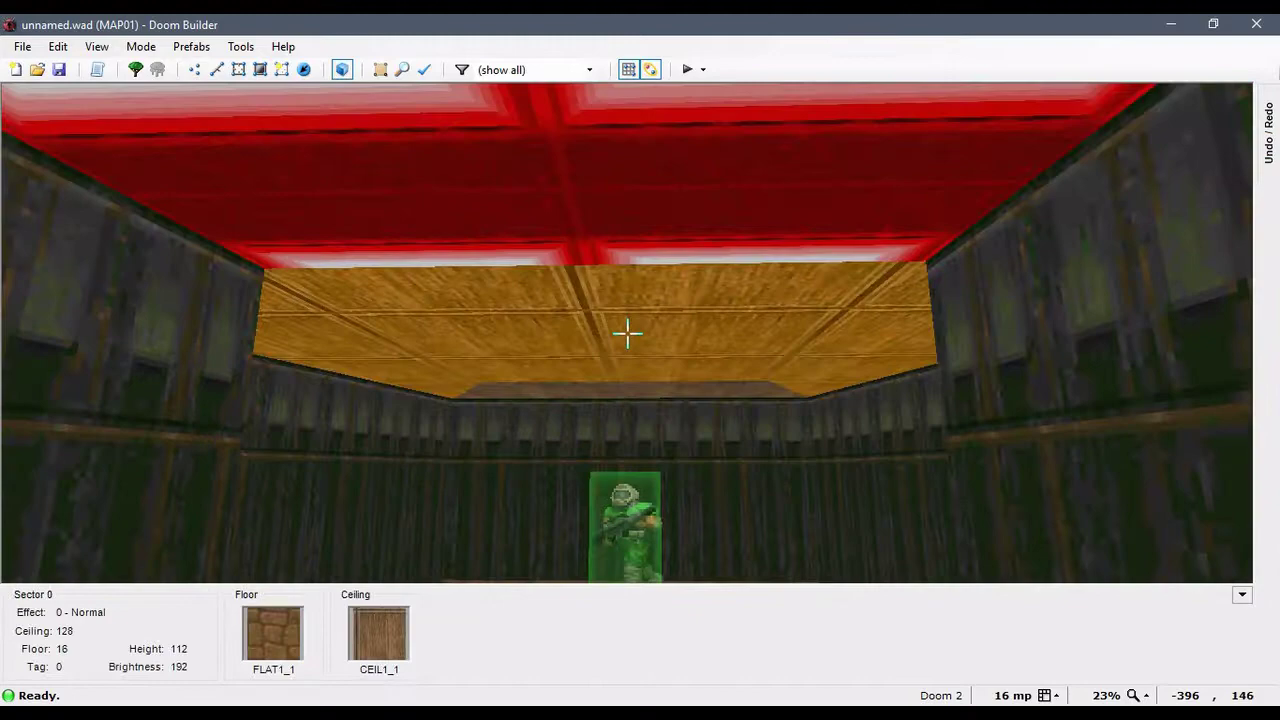
key("d")
key("w")
Step: In Brightness Mode, raise the brightness of the corridor and T-shaped area to 224 and check it in Visual Mode
scroll(598, 421, "up", 3)
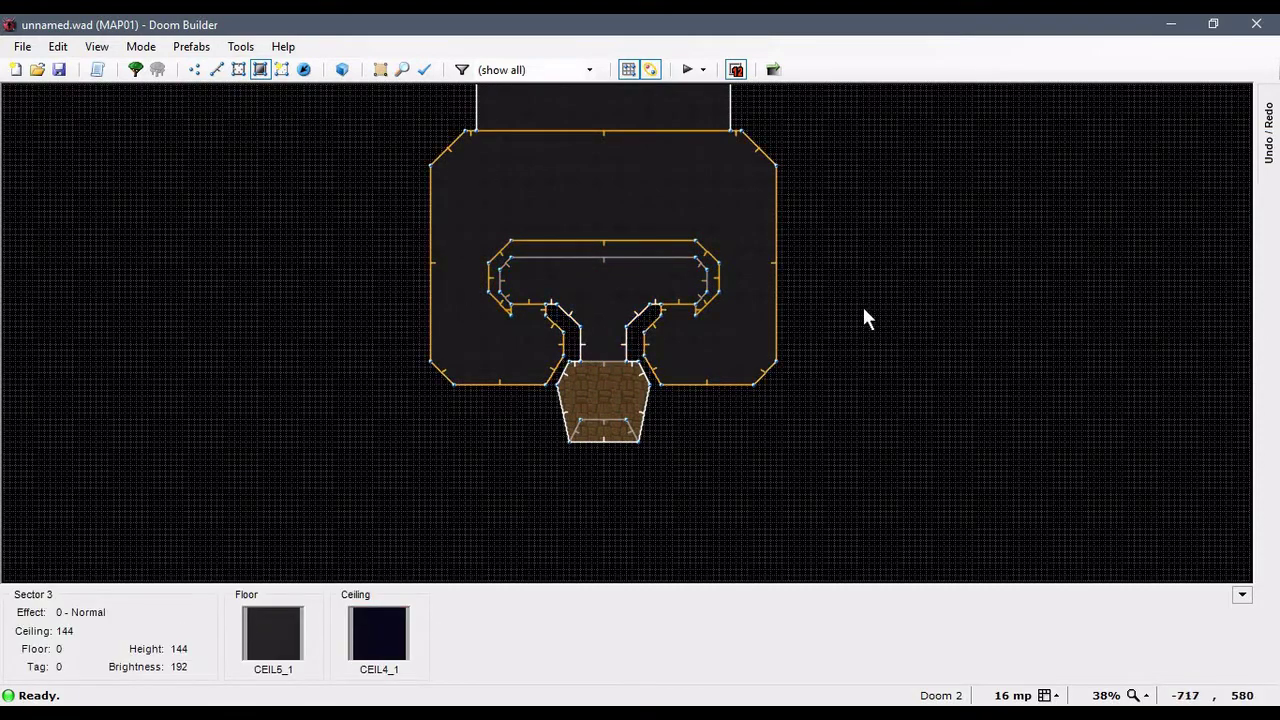
key("b")
scroll(862, 310, "down", 3)
scroll(771, 205, "up", 3)
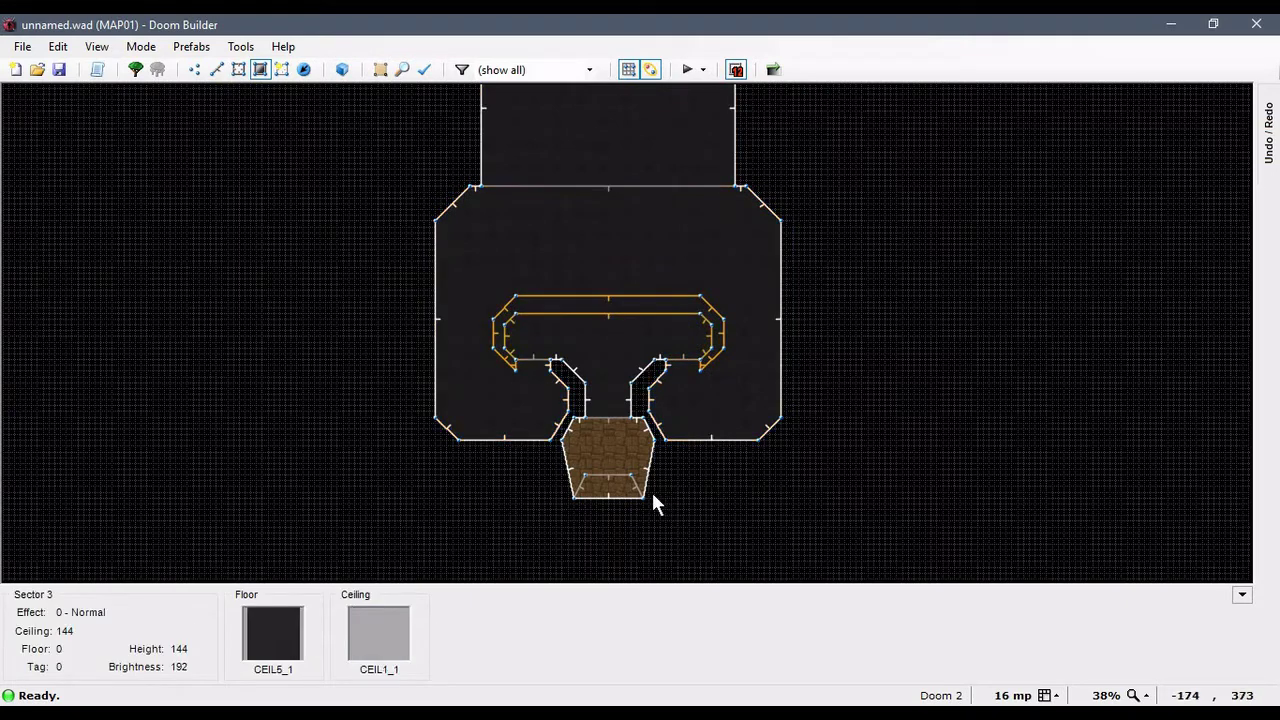
scroll(648, 432, "up", 2)
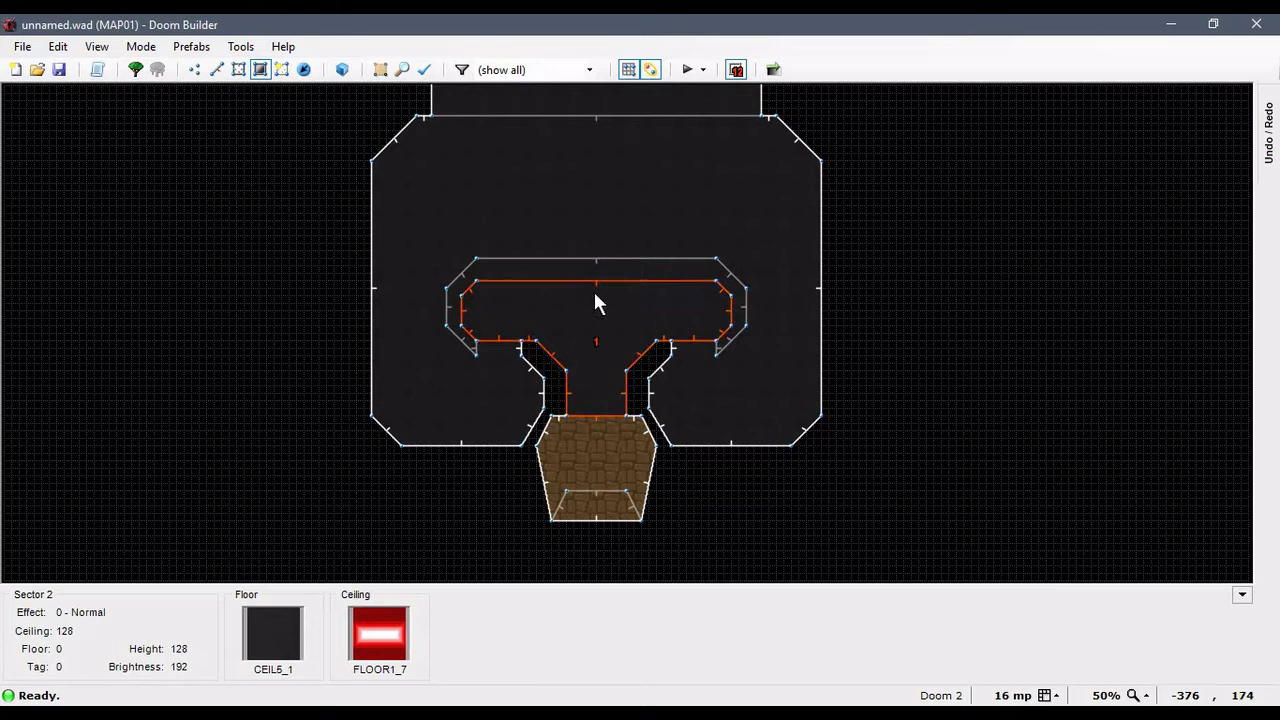
left_click(595, 336)
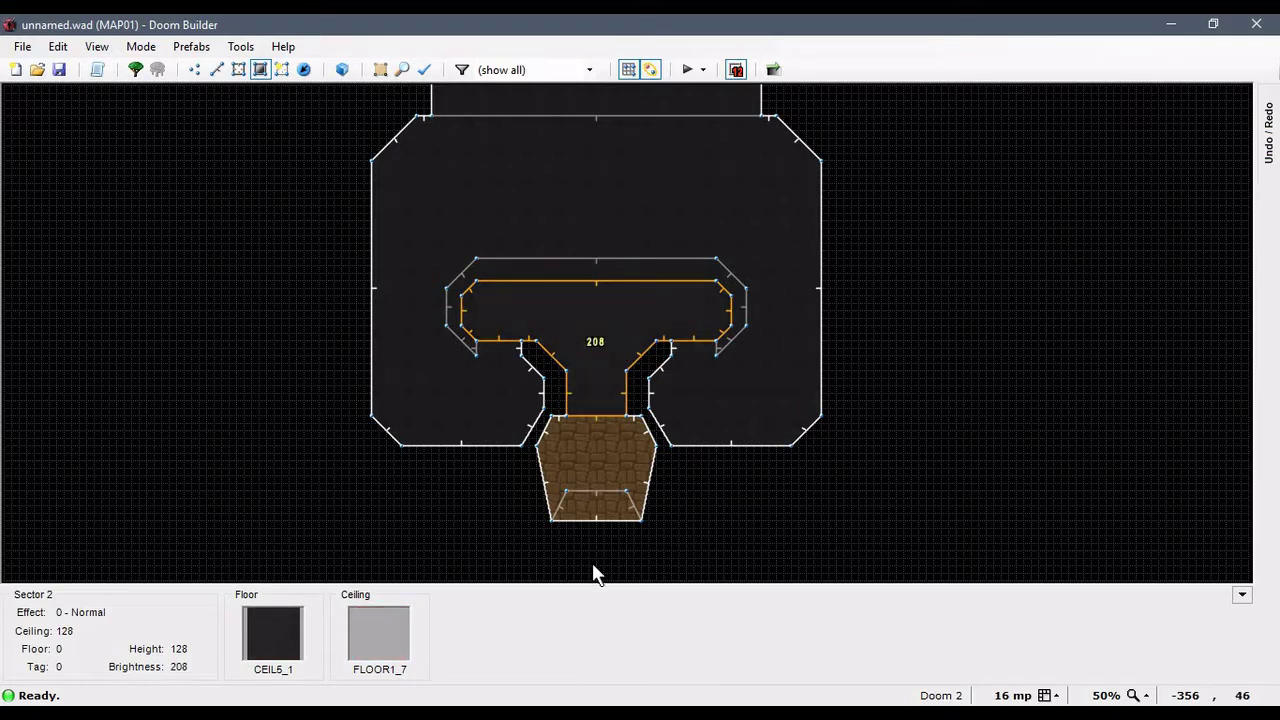
right_click_drag(596, 209, 578, 188)
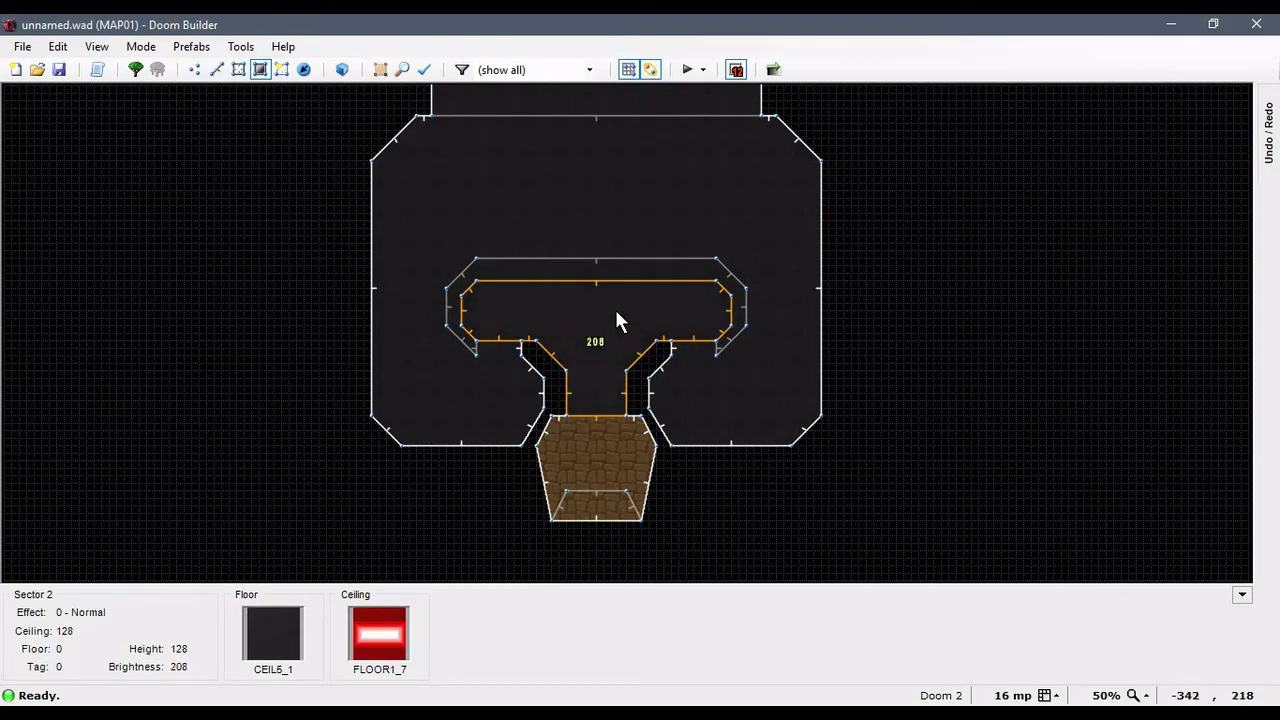
key("w")
key("e")
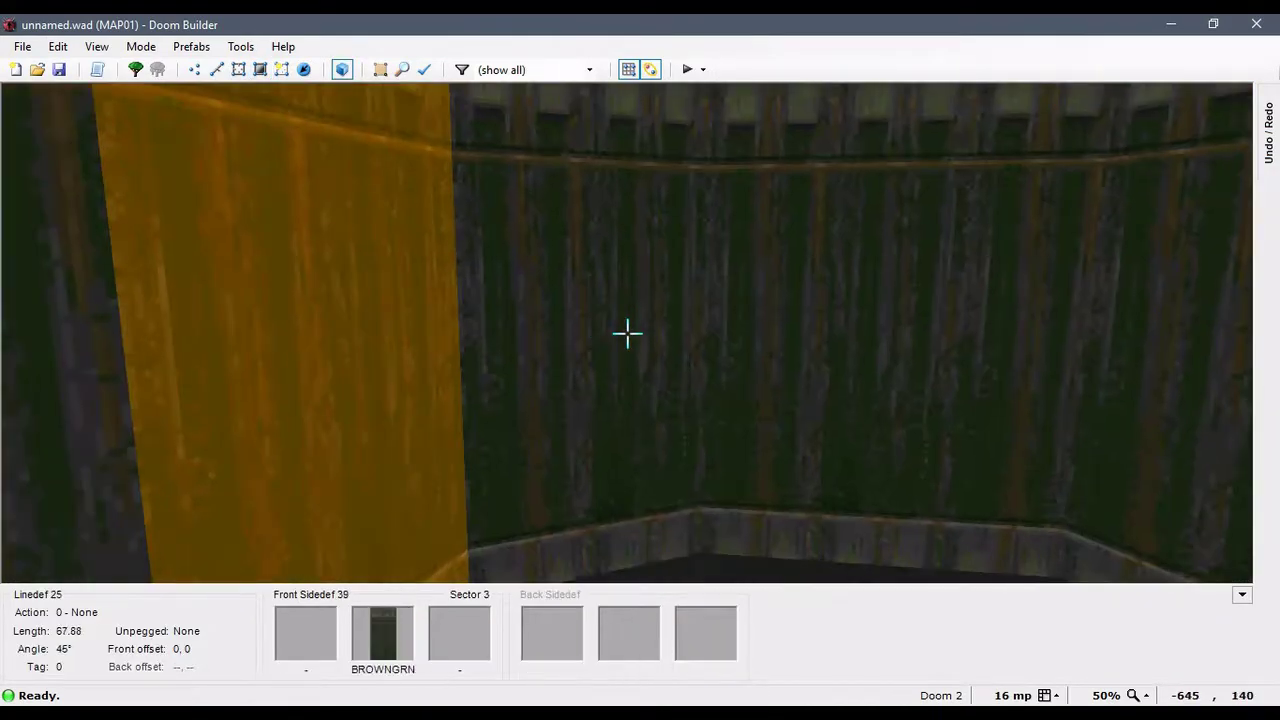
key("d")
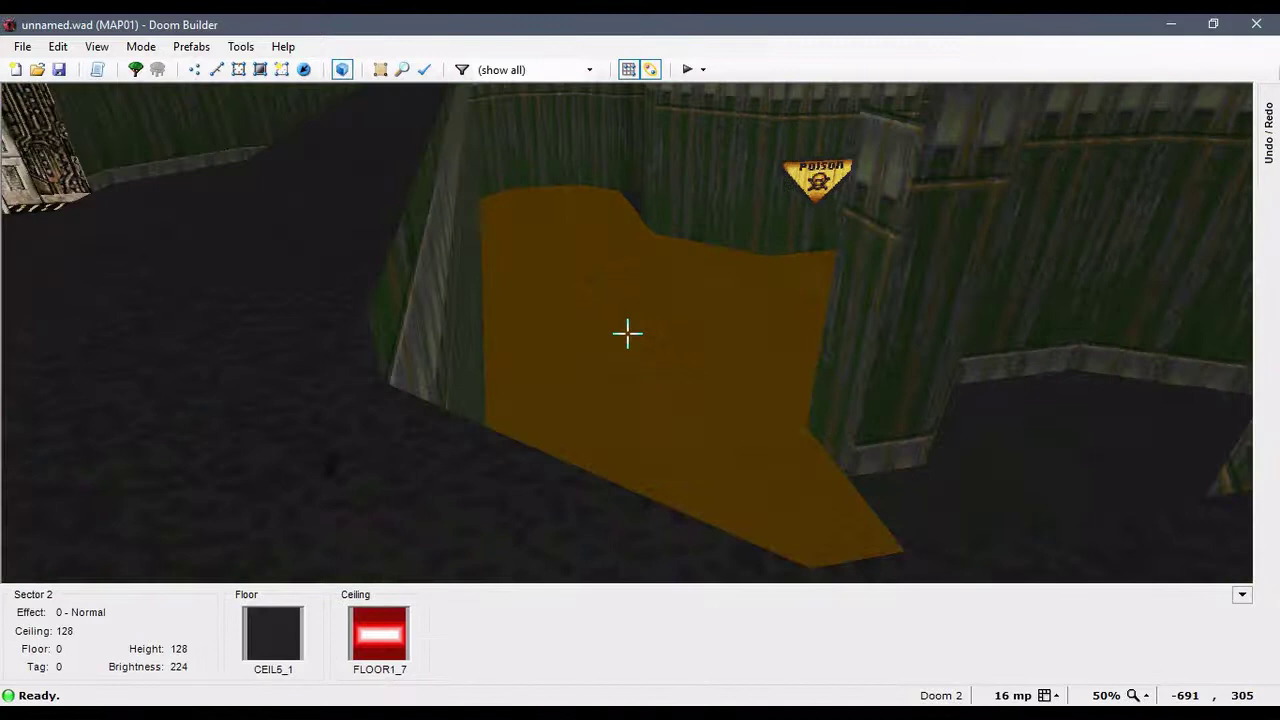
Step: Darken the outer area around the T-shaped section and lower the main start room sector's brightness to 112
key("w")
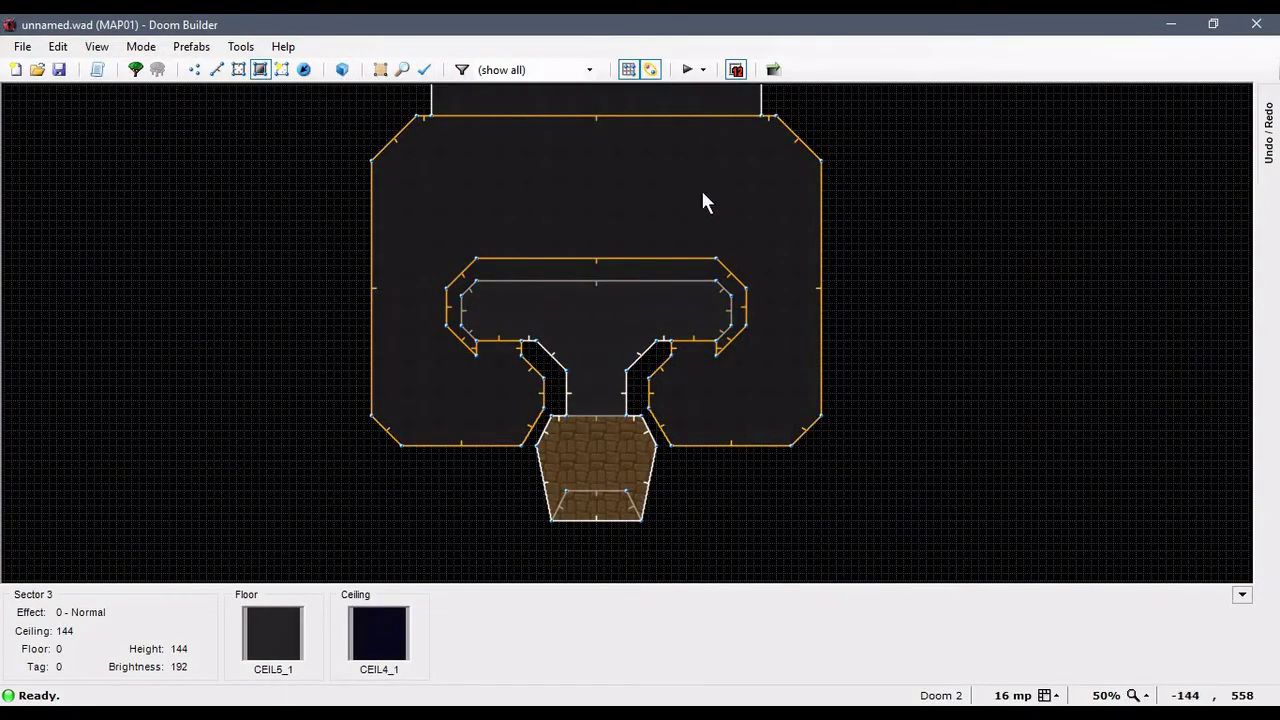
key("w")
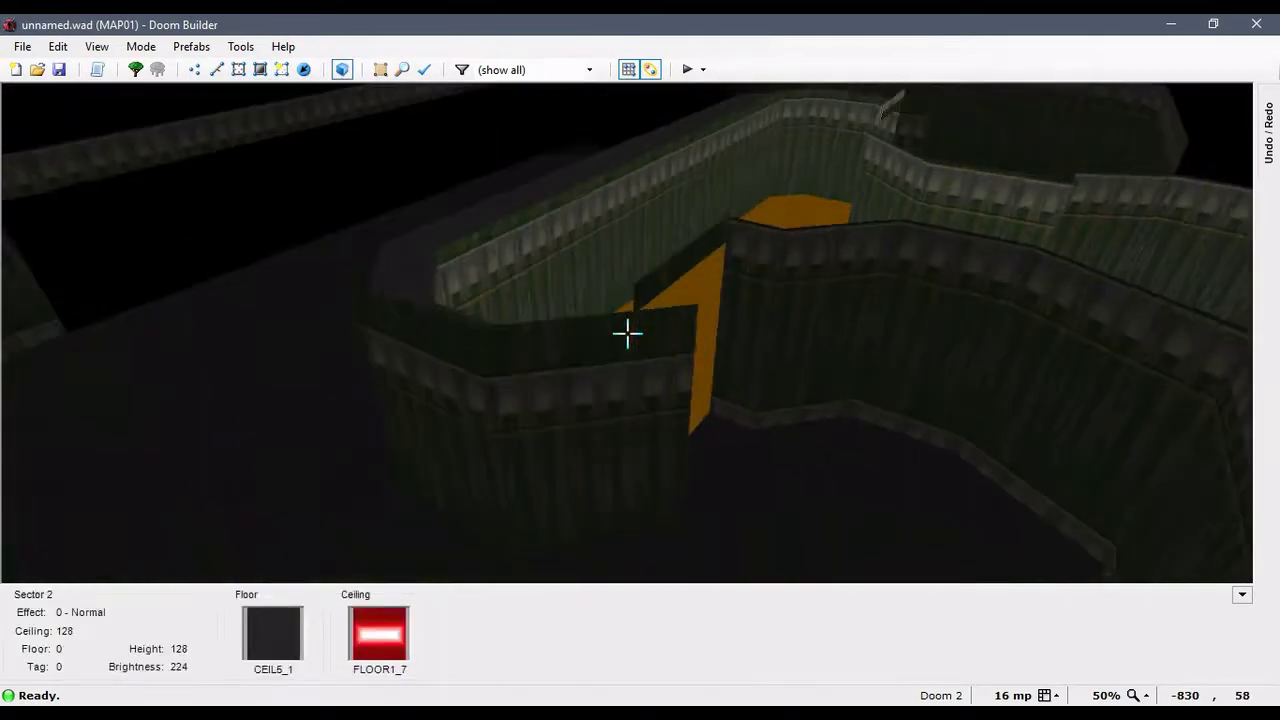
key("w")
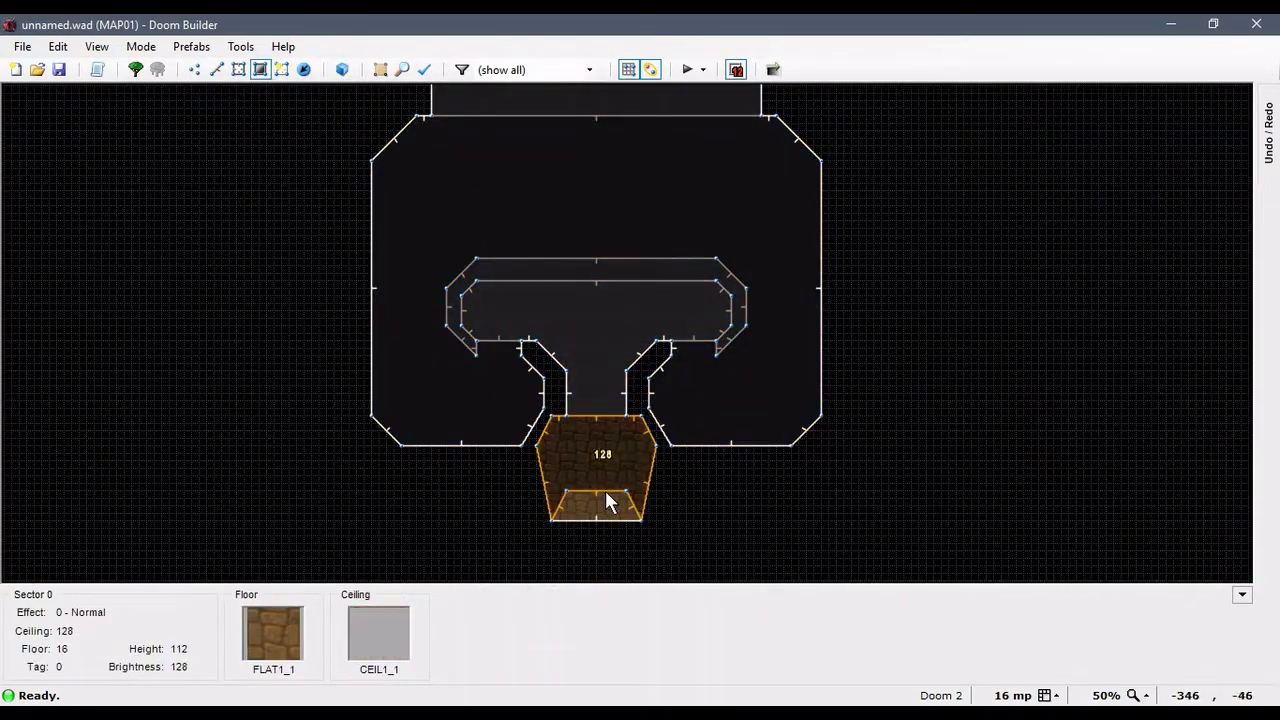
right_click_drag(605, 520, 606, 558)
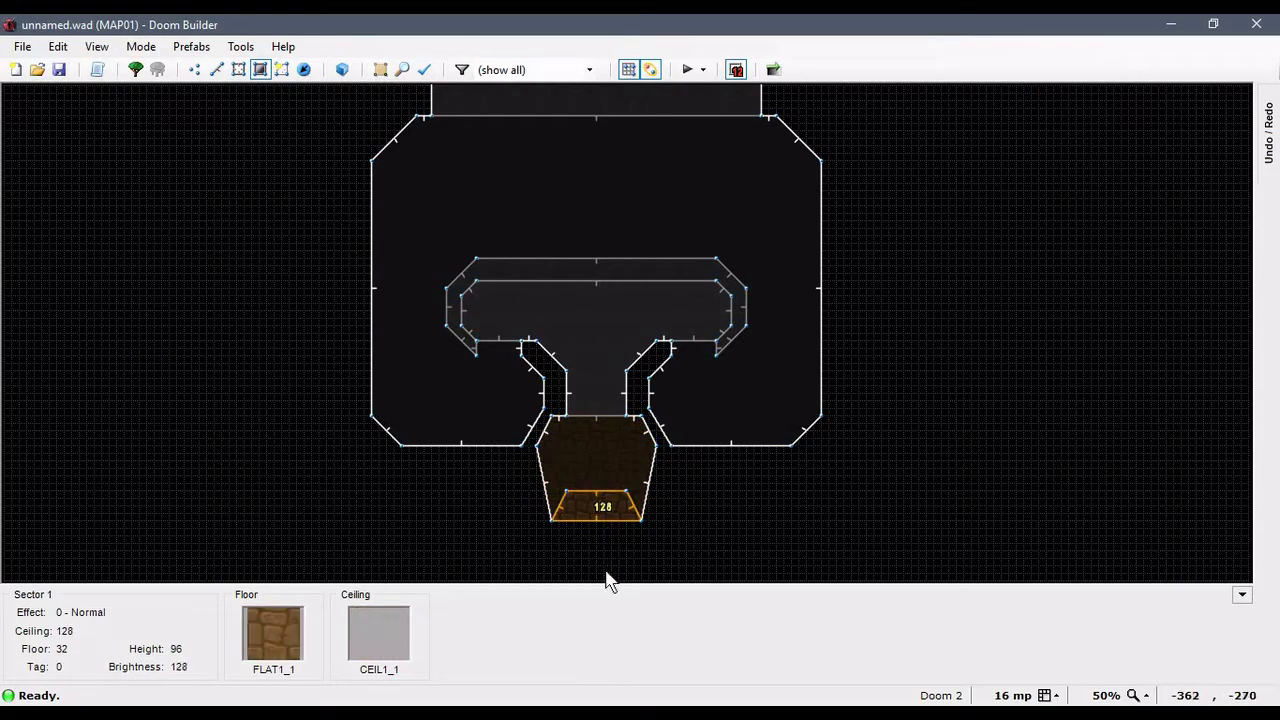
key("w")
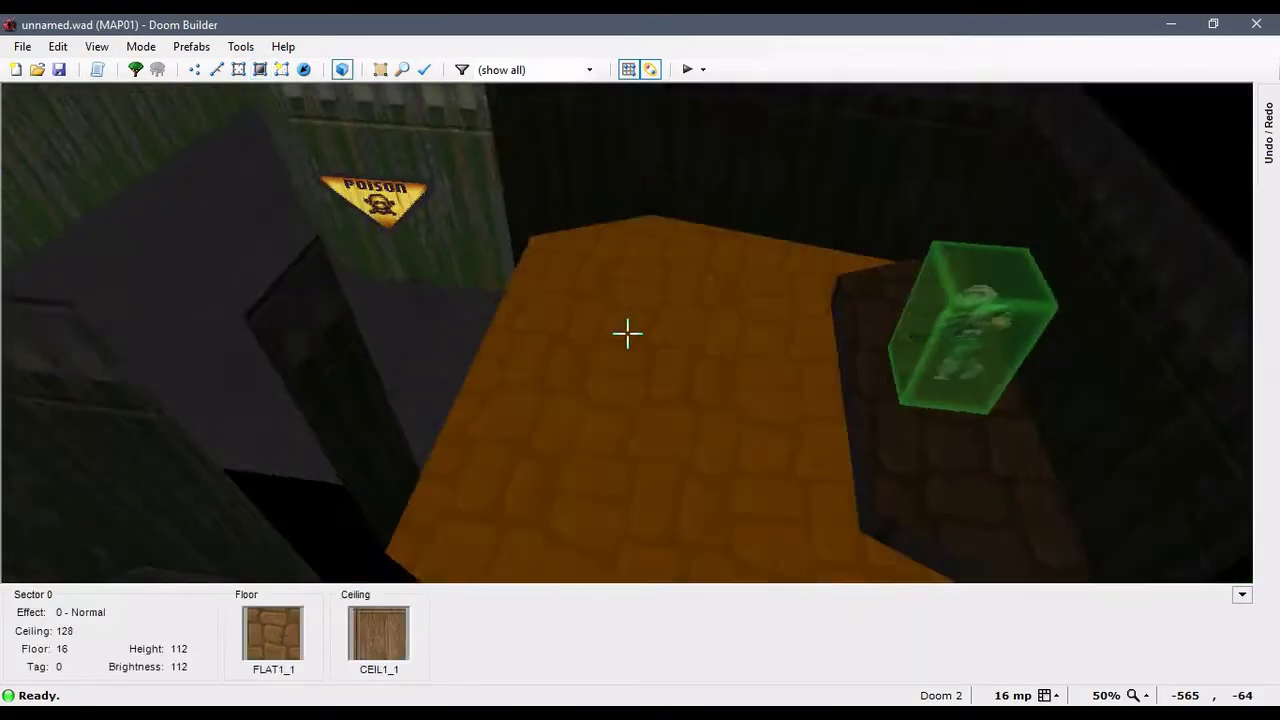
Step: Turn gravity on and walk from the start room to the machinery-walled room in Visual Mode to examine the lighting contrast
key("e")
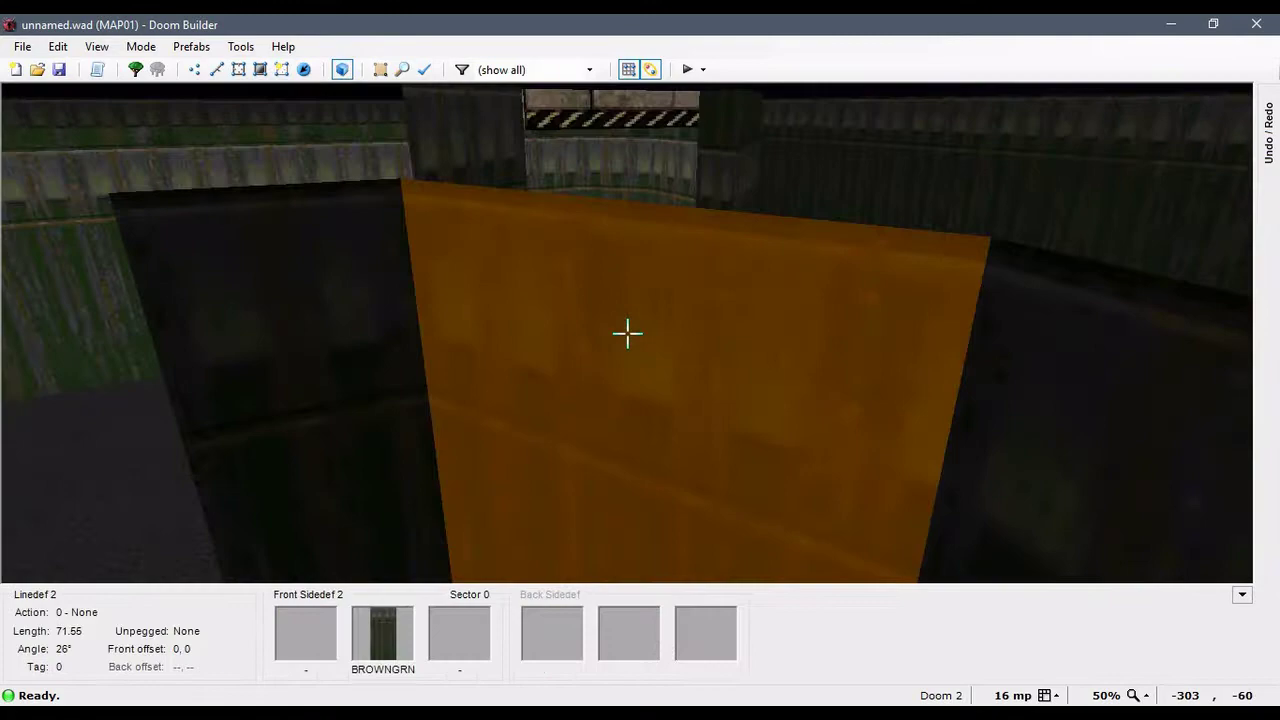
key("g")
key("e")
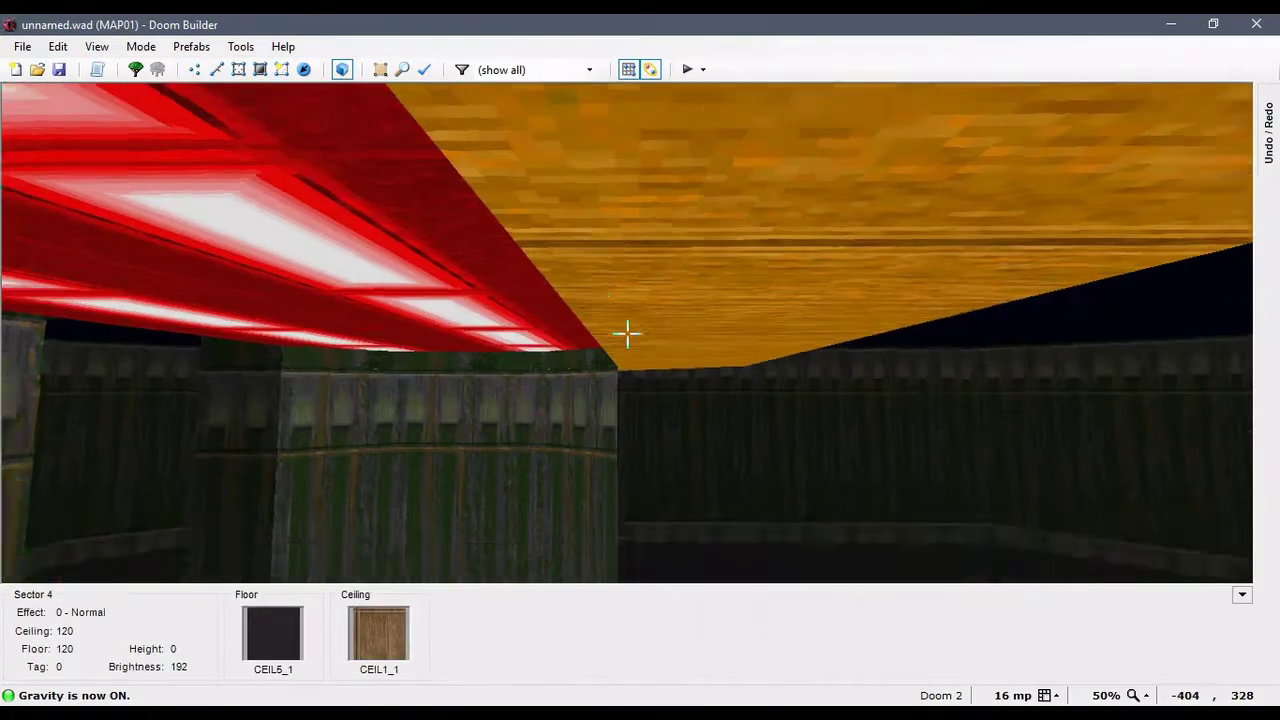
key("e")
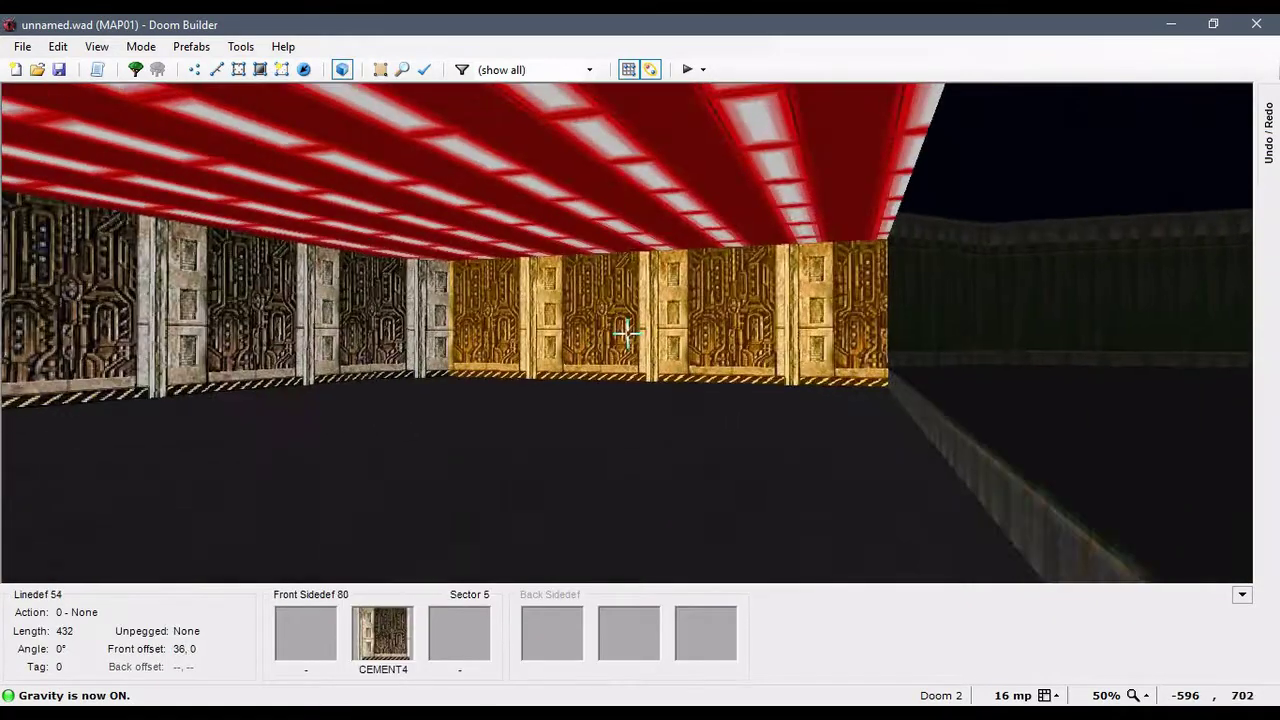
key("e")
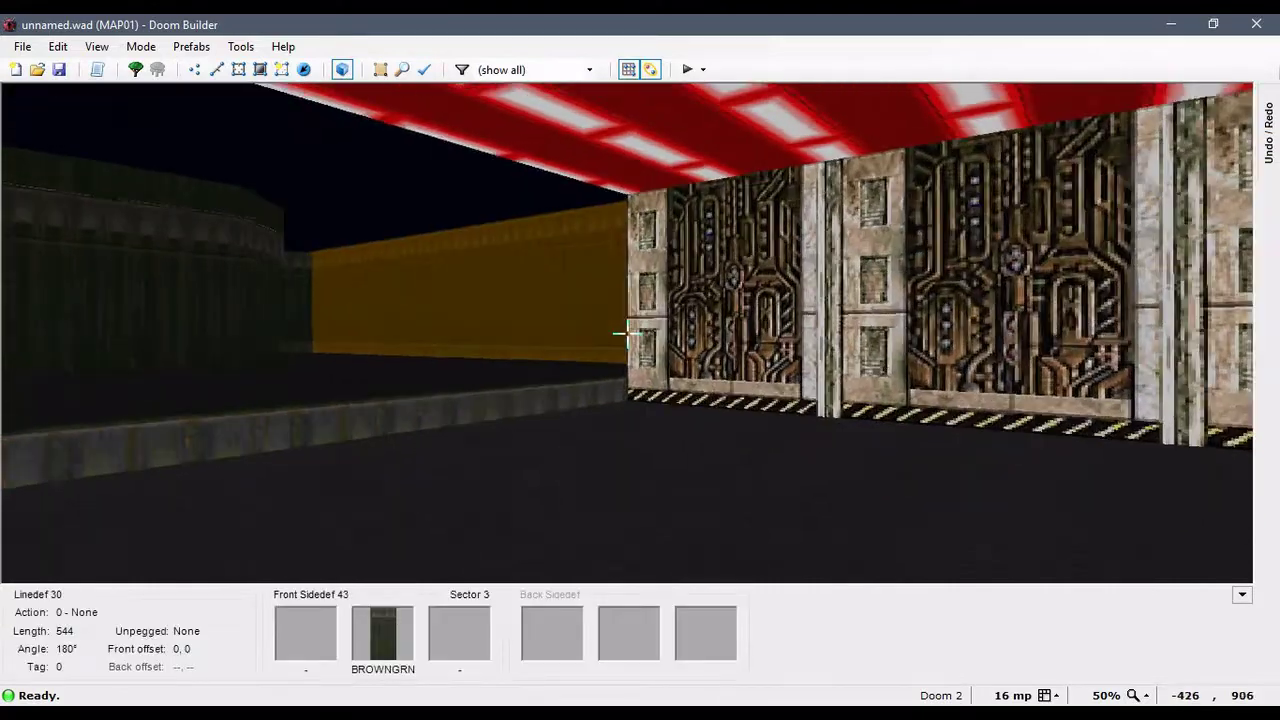
key("e")
key("w")
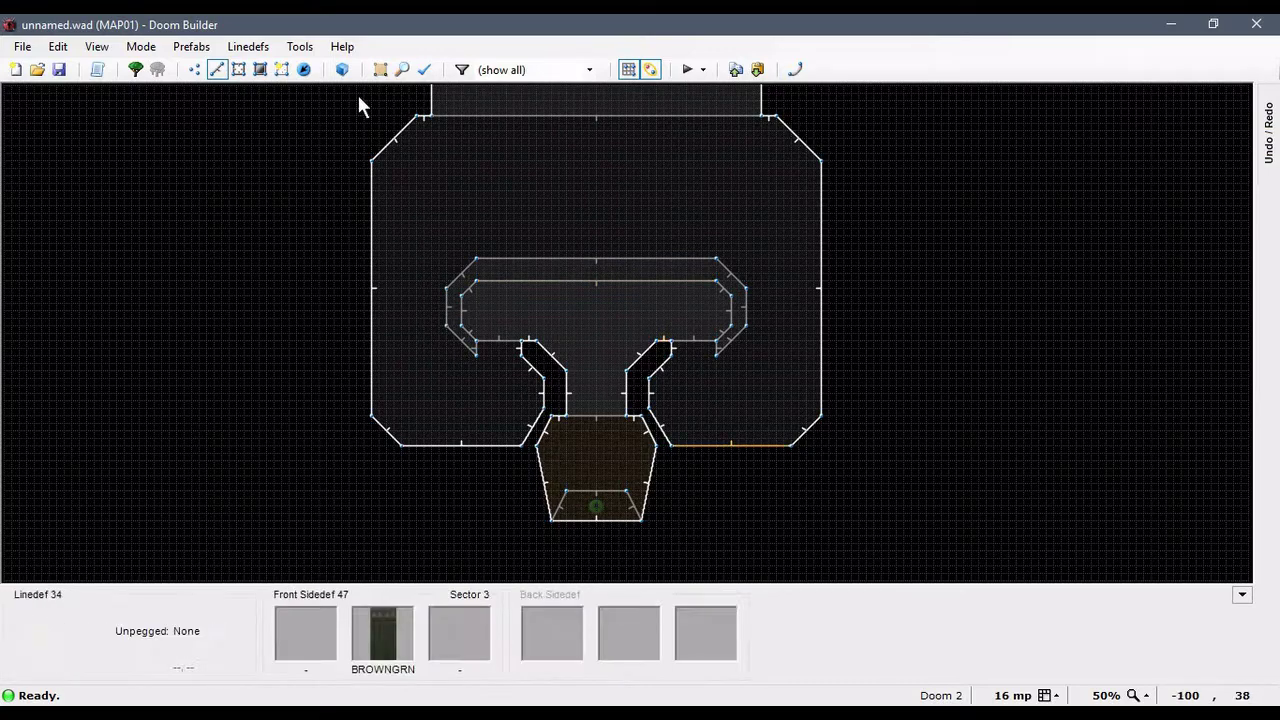
key("alt+Tab")
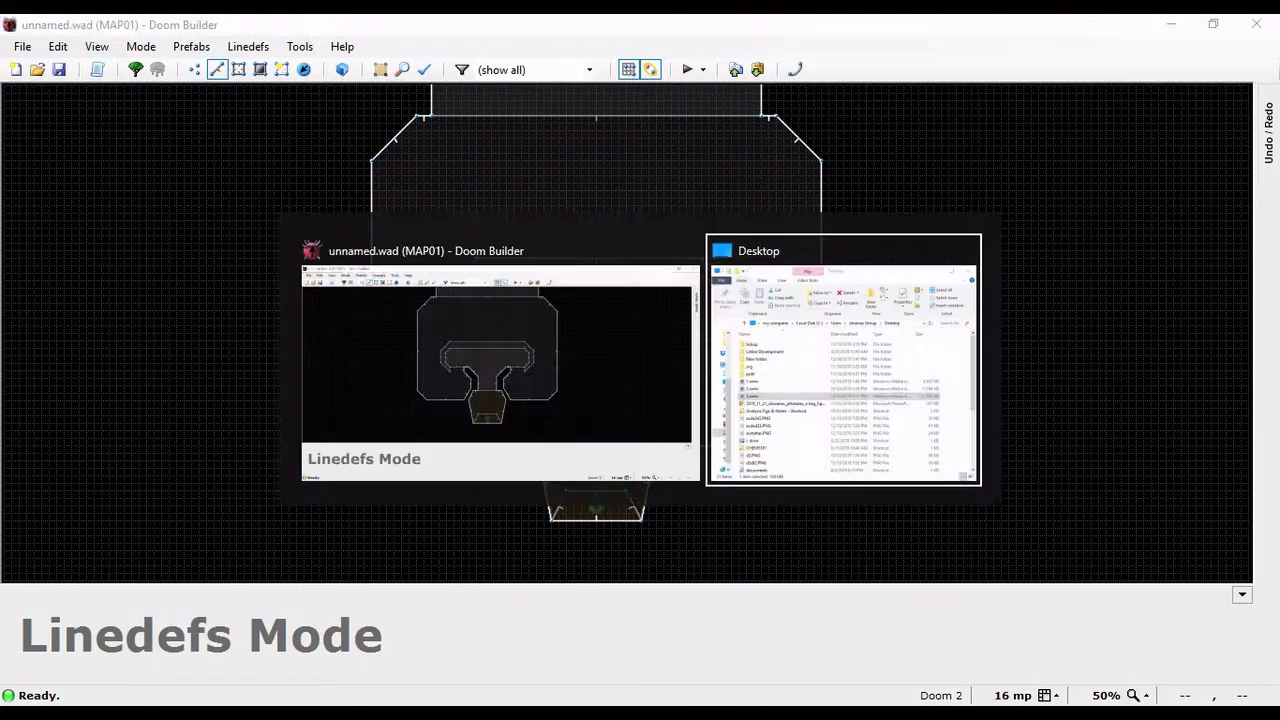
left_click(1145, 712)
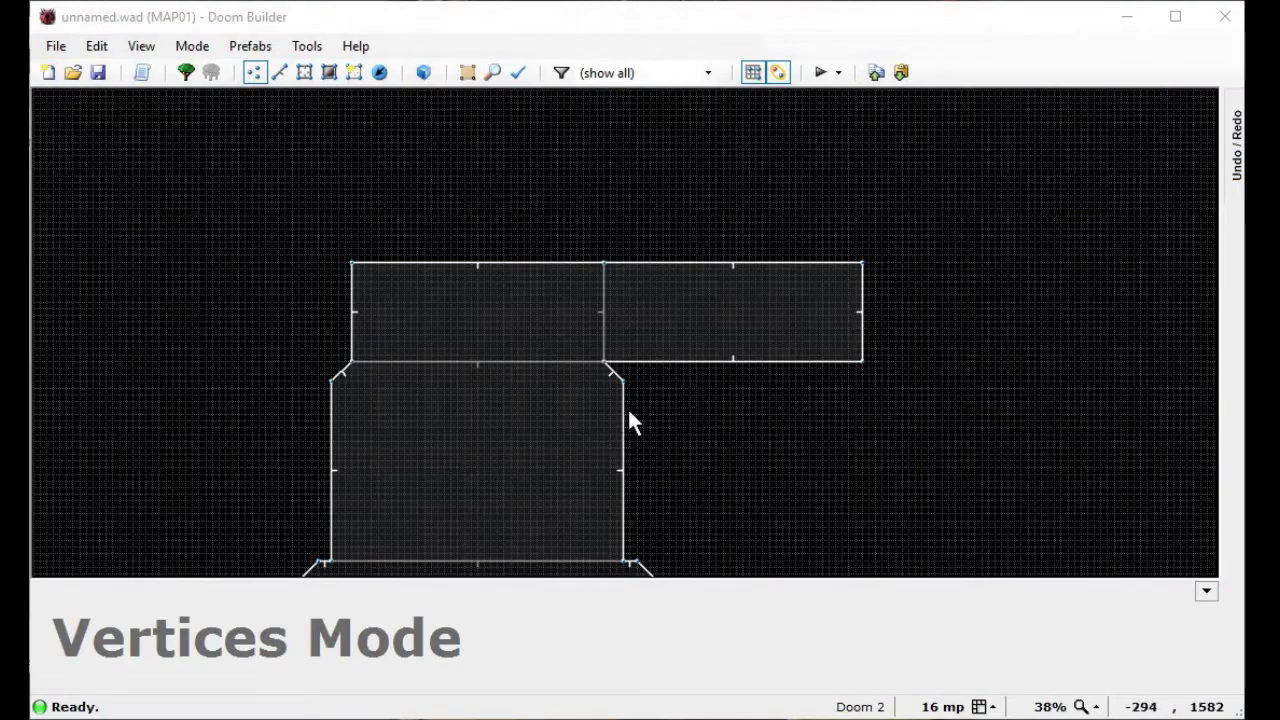
Step: Examine the layout of the added rooms beyond the machinery-walled room in the 2D map view
scroll(560, 386, "down", 6)
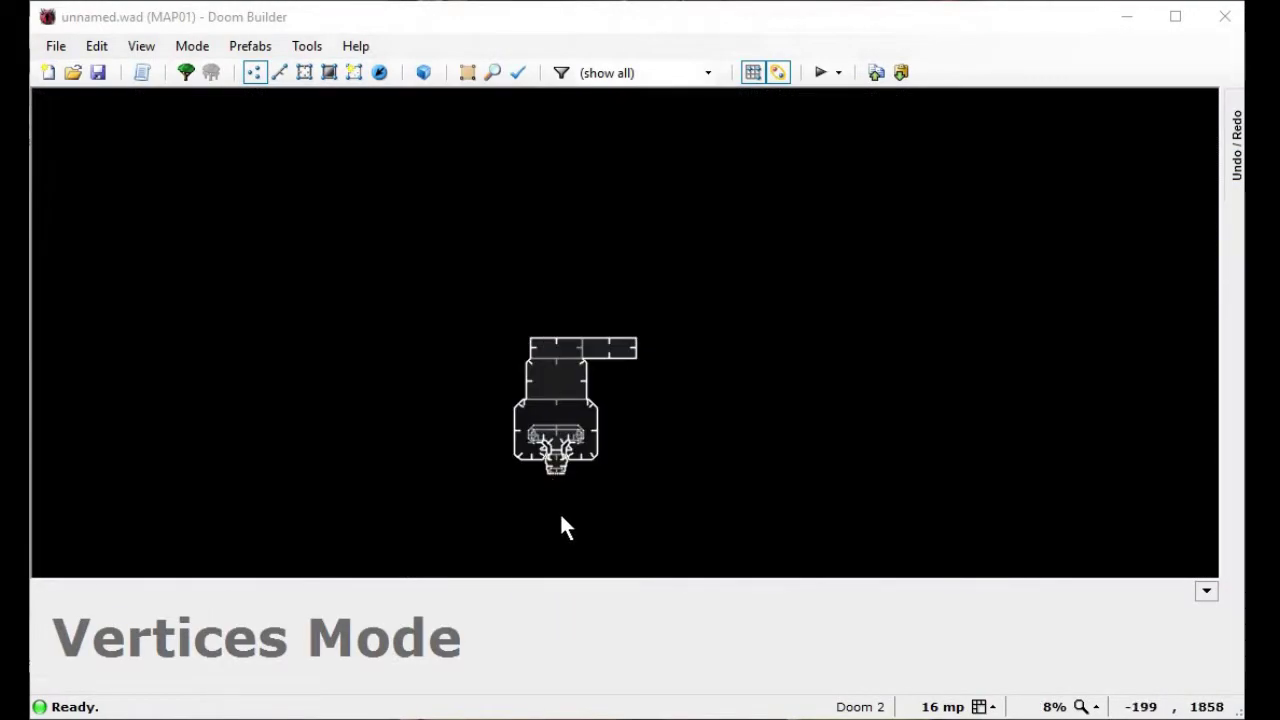
scroll(620, 240, "up", 3)
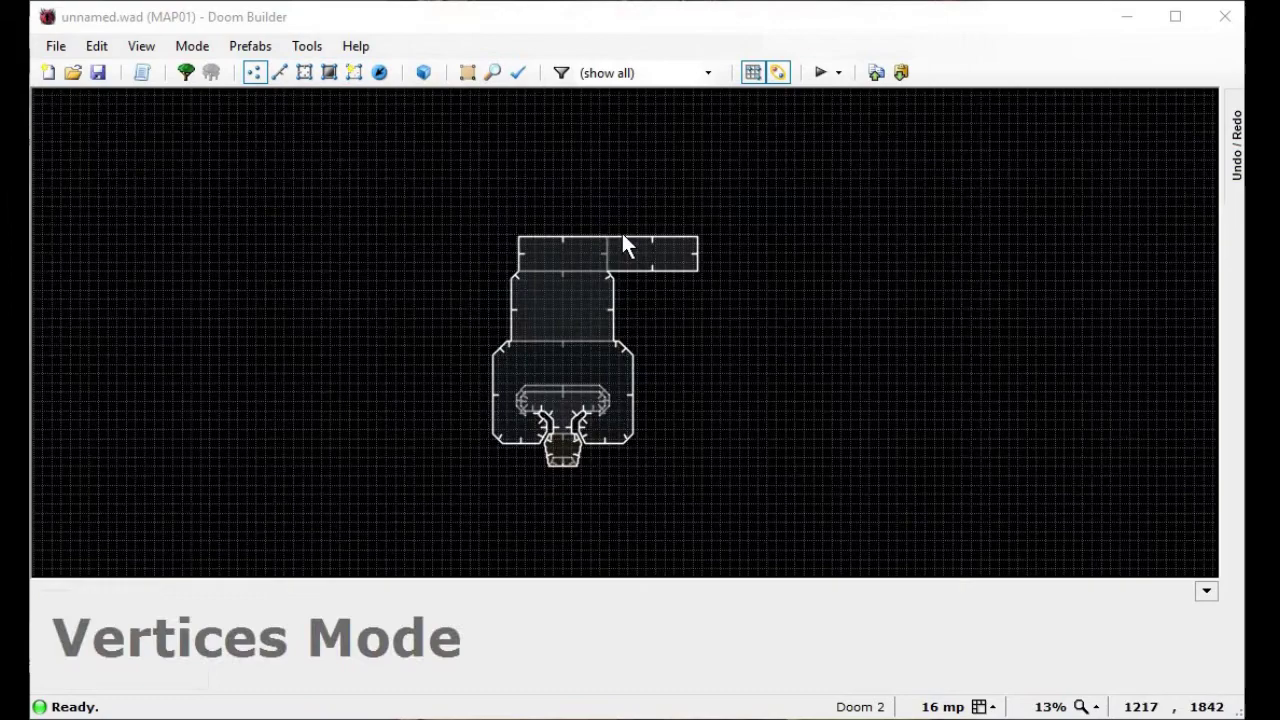
scroll(553, 266, "up", 1)
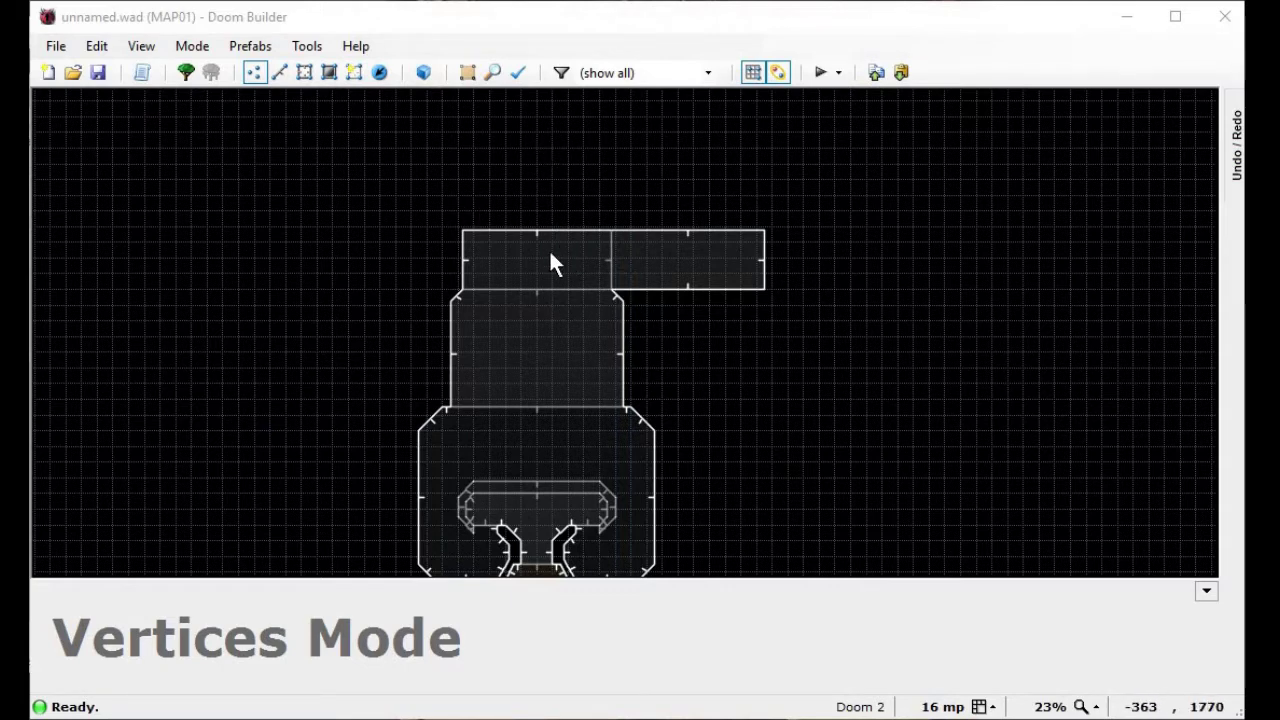
scroll(550, 262, "up", 1)
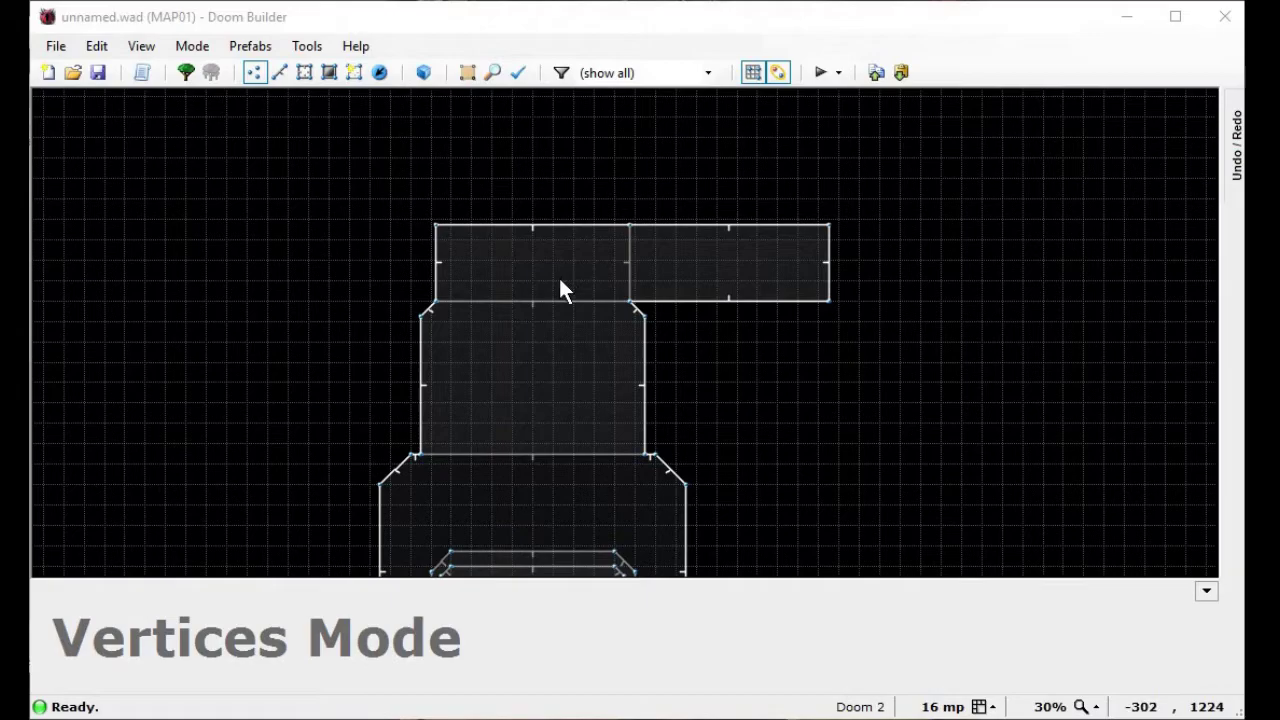
Step: Examine the added rooms' raised floor, ceiling heights and CEMENT4 walls in Visual Mode
key("w")
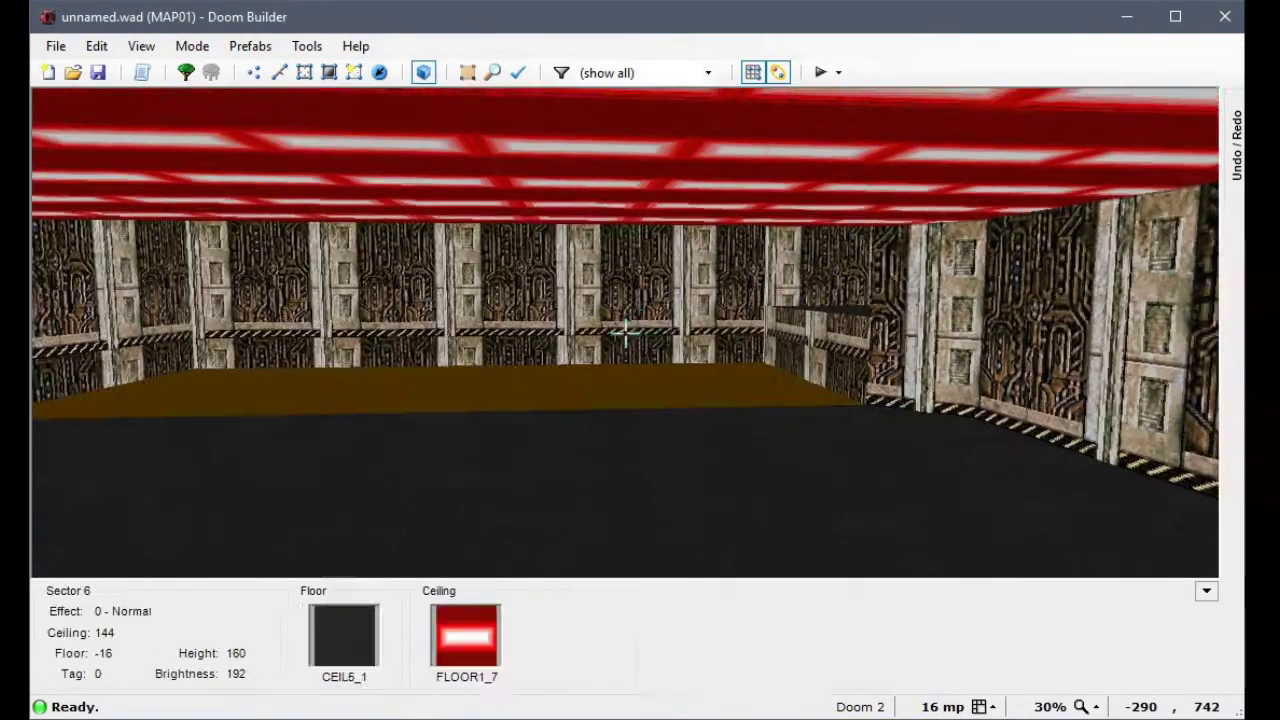
key("e")
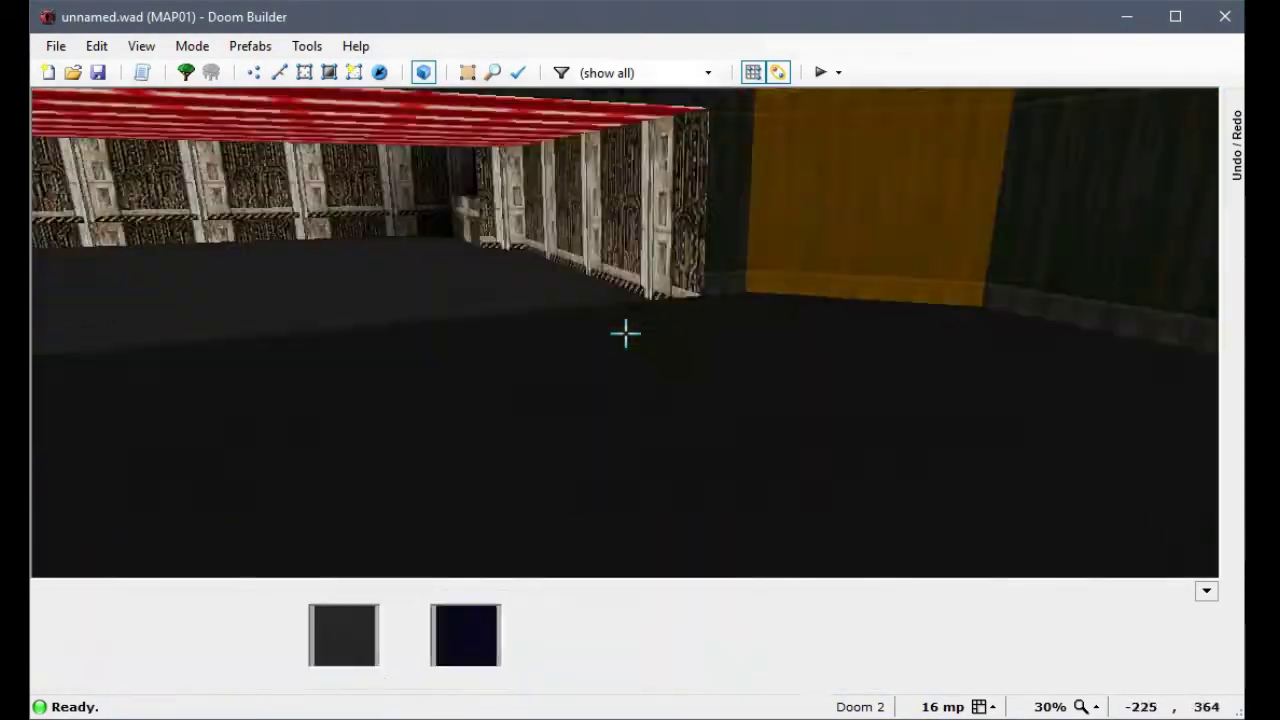
key("e")
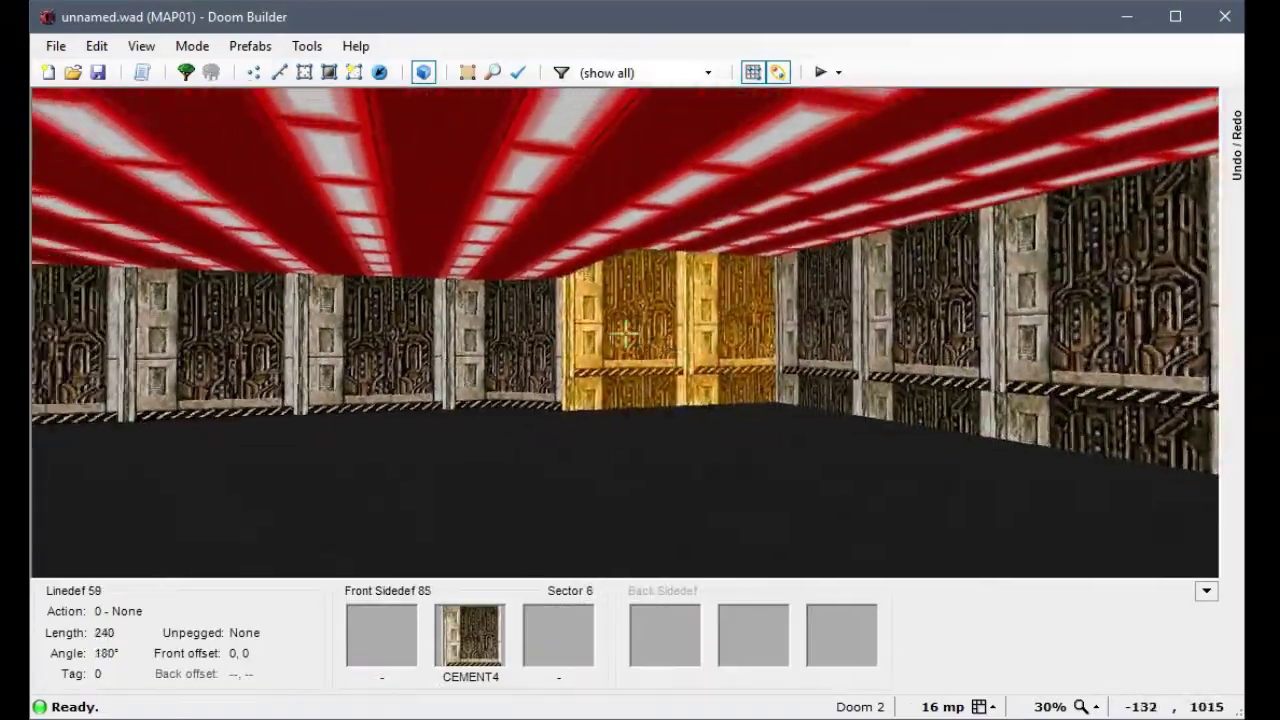
key("w")
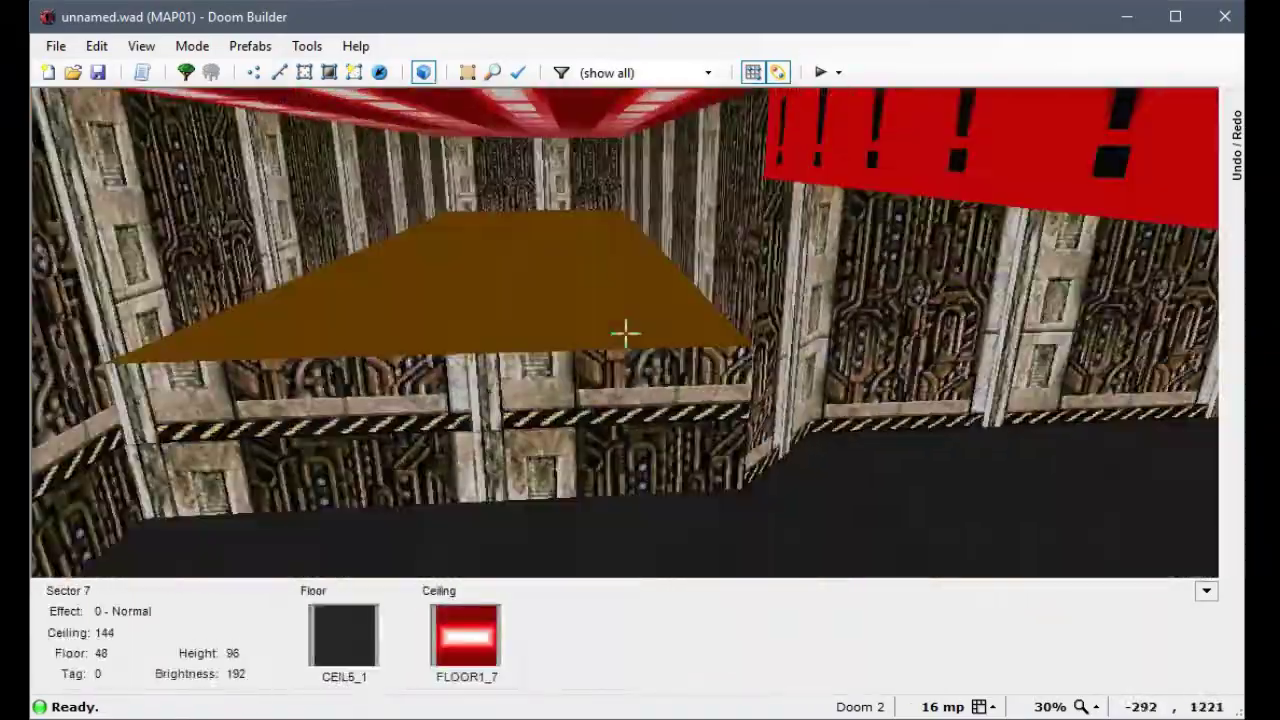
key("s")
key("d")
key("f")
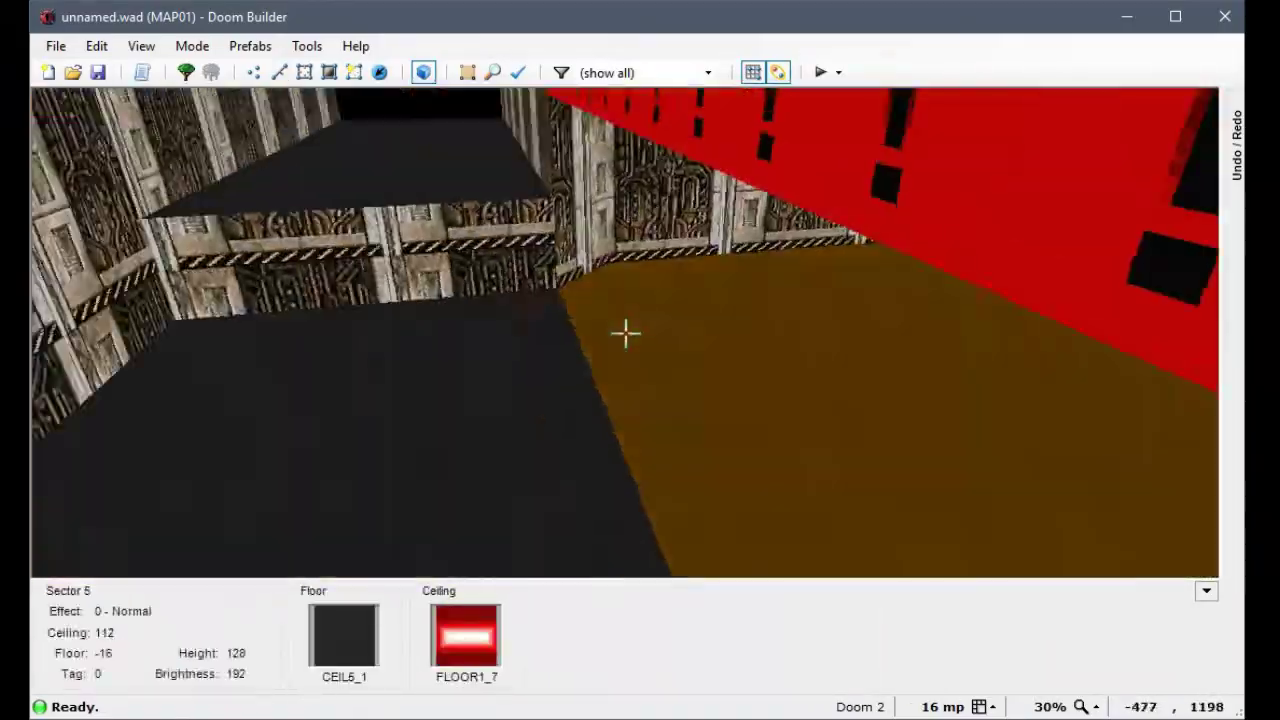
key("w")
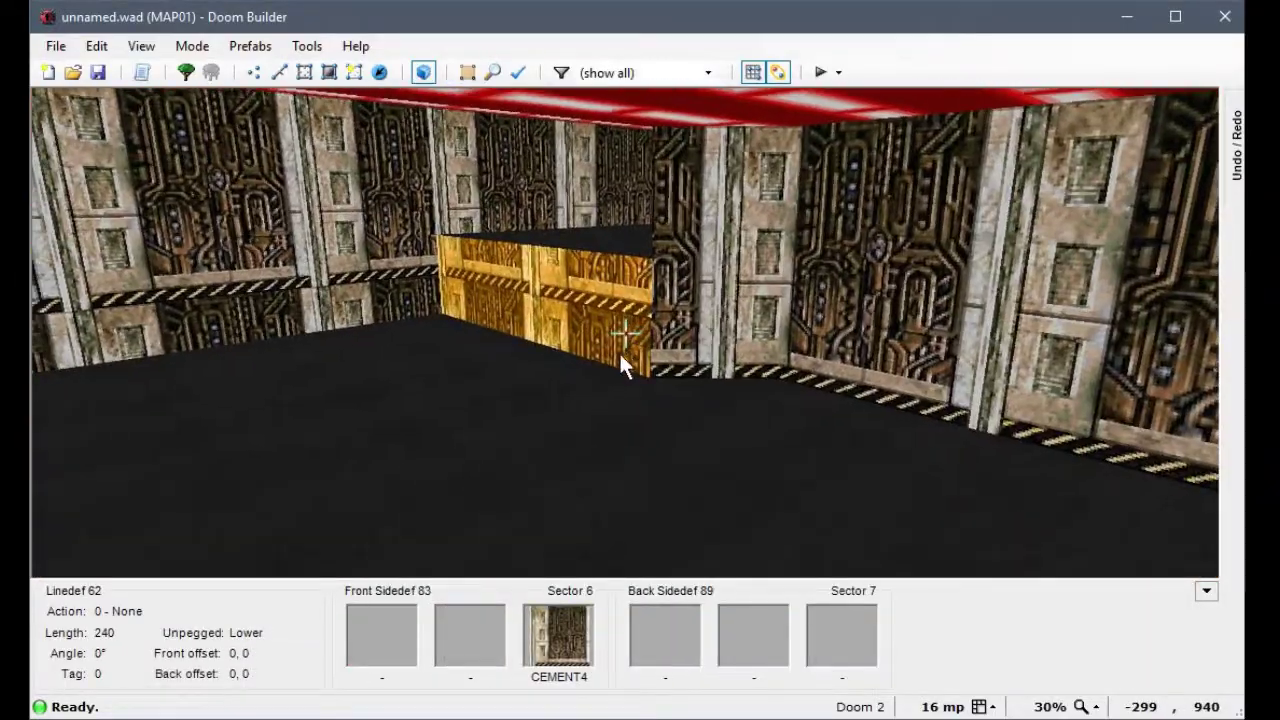
Step: Leave Visual Mode for the 2D map and switch to Linedefs Mode
left_click(254, 72)
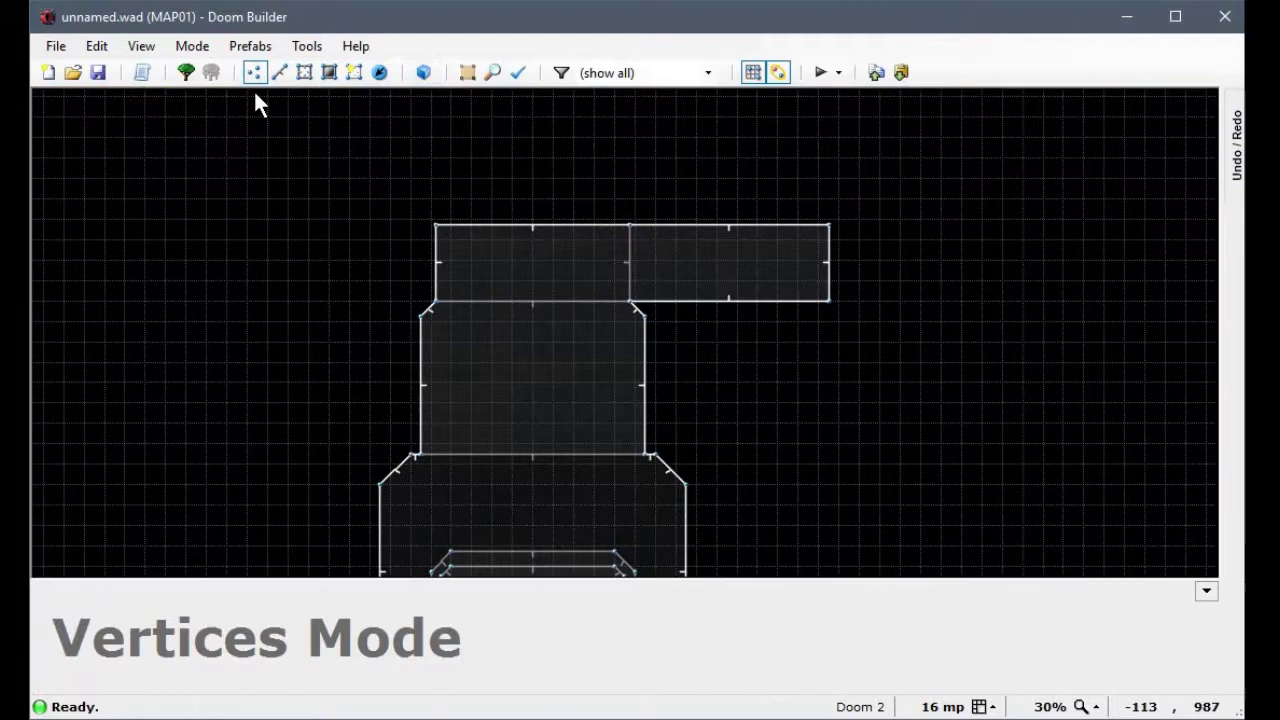
key("l")
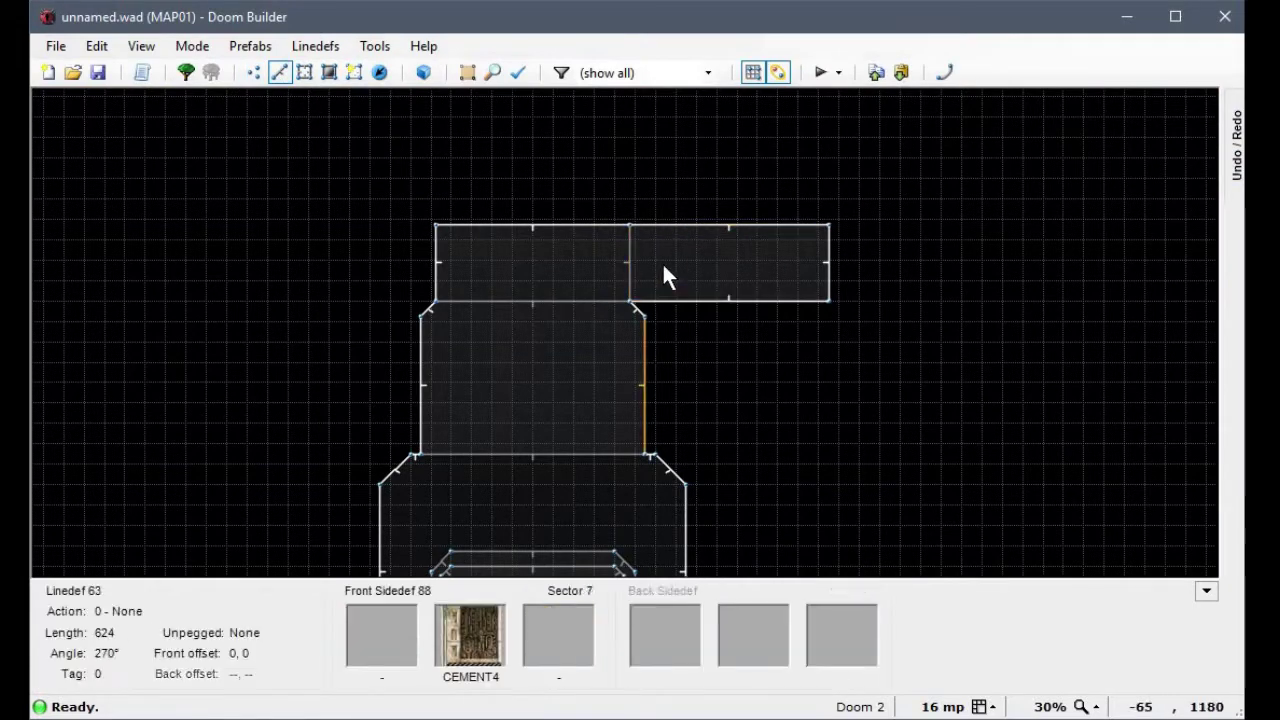
Step: Draw a 128 by 128 square sector in the western added room, against the line shared with the eastern room
scroll(640, 268, "up", 4)
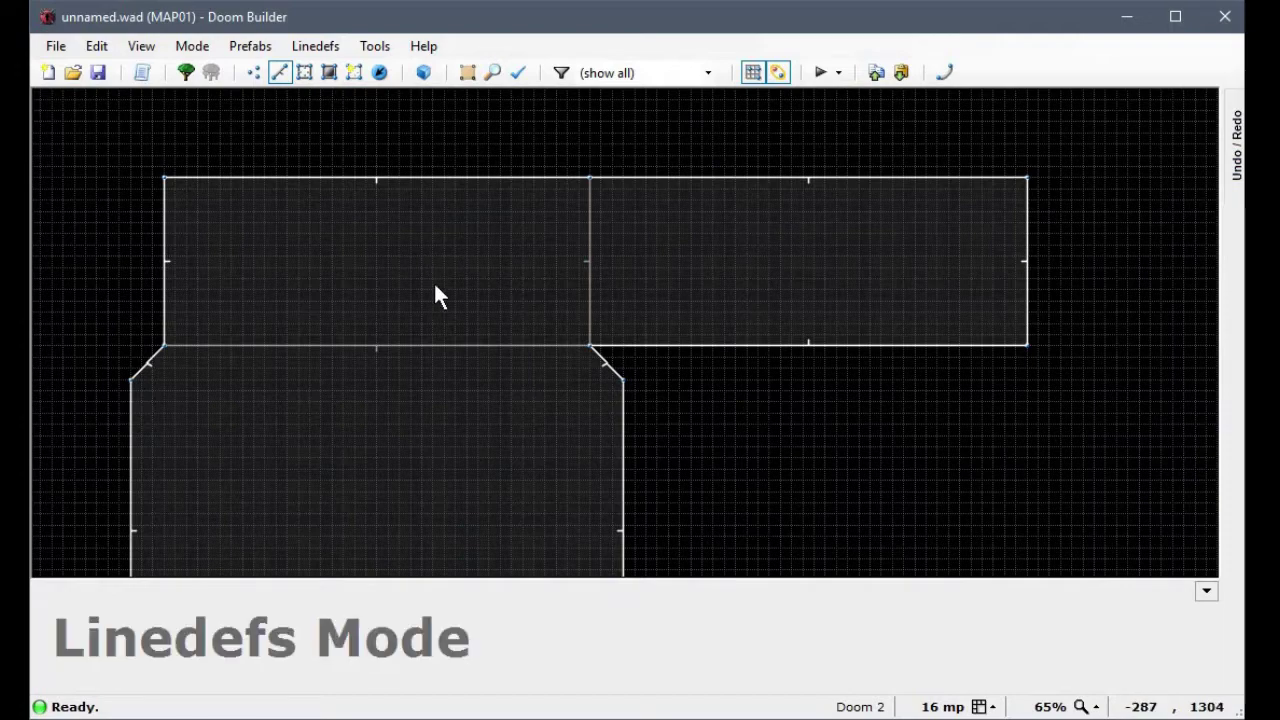
scroll(600, 205, "up", 7)
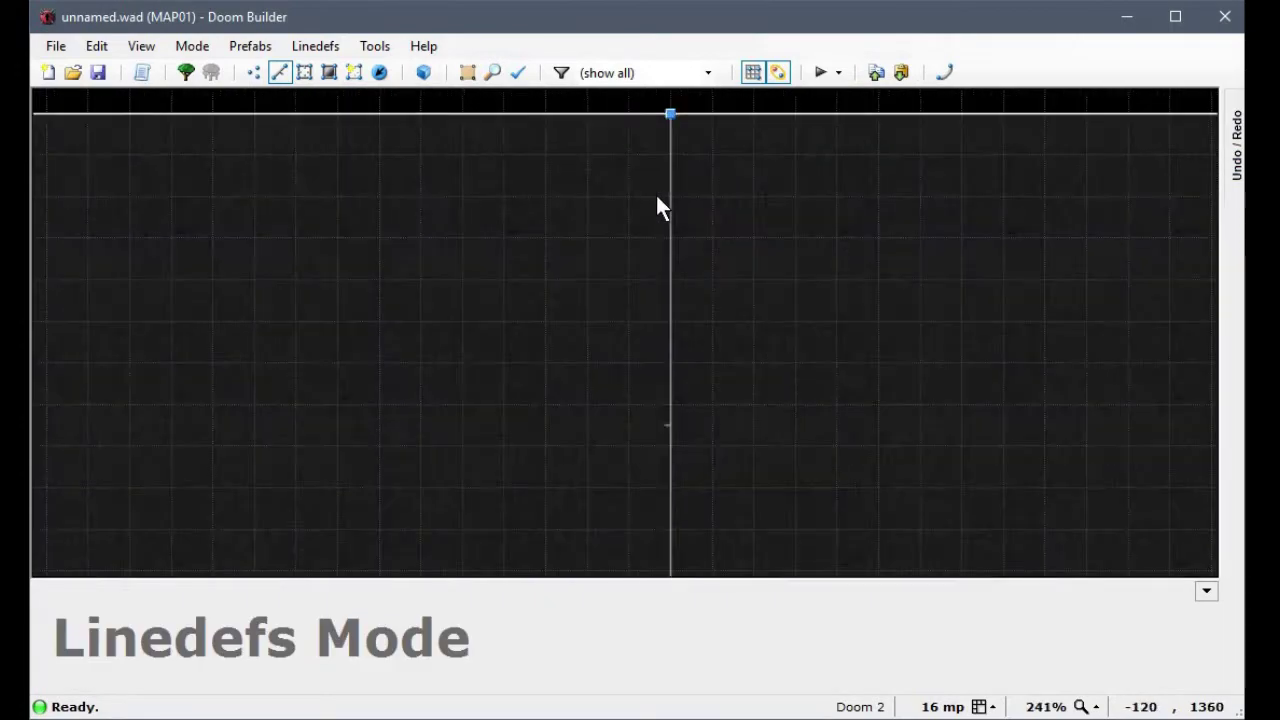
key("s")
scroll(626, 203, "down", 5)
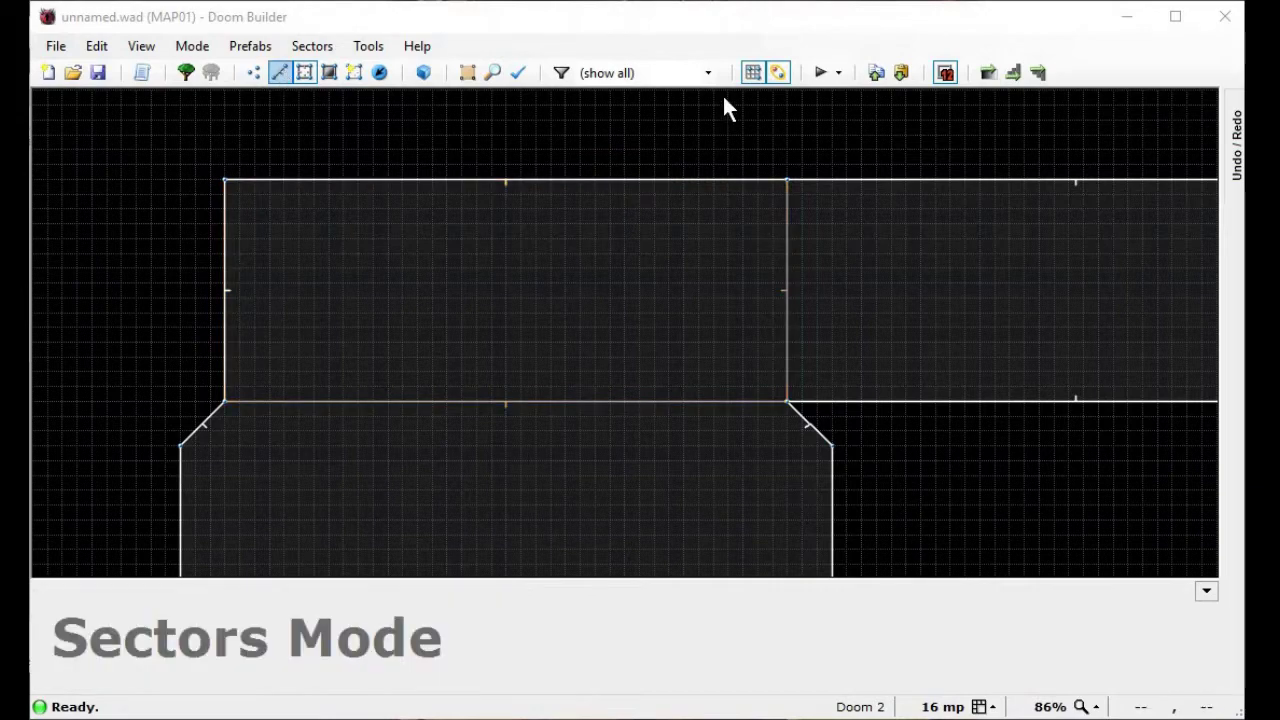
key("l")
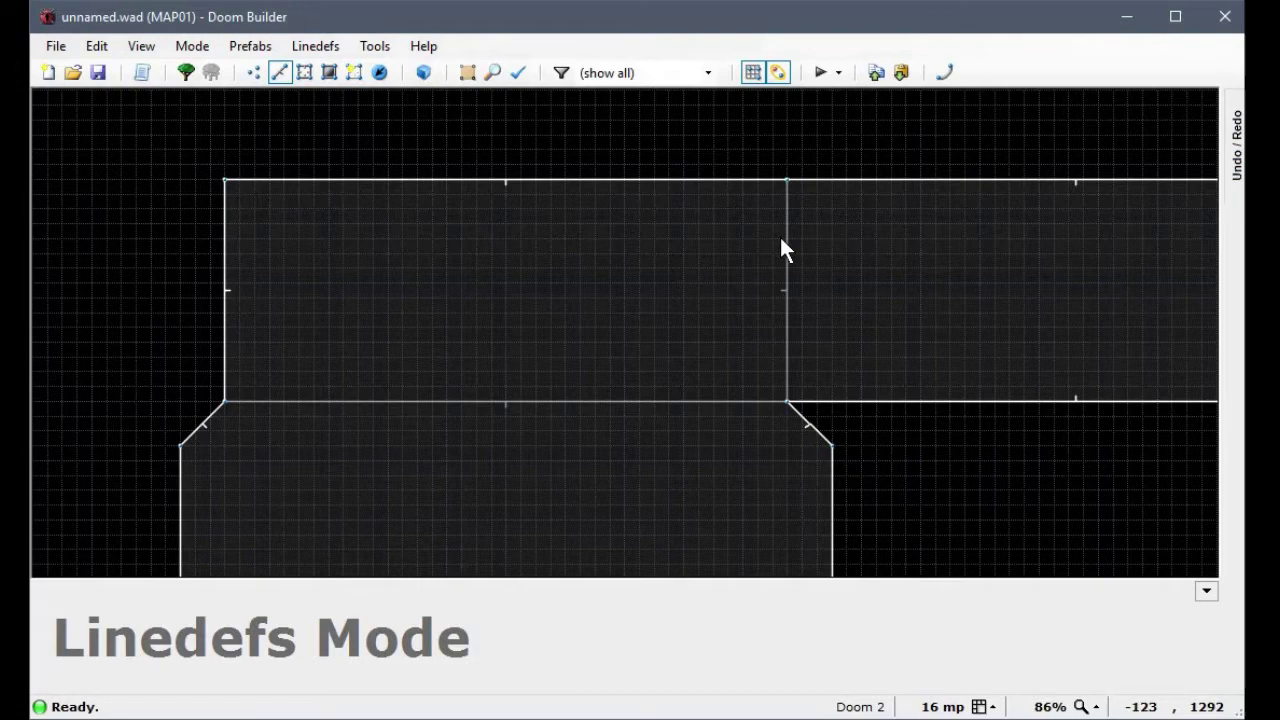
scroll(776, 250, "up", 7)
right_click(820, 180)
scroll(814, 221, "down", 7)
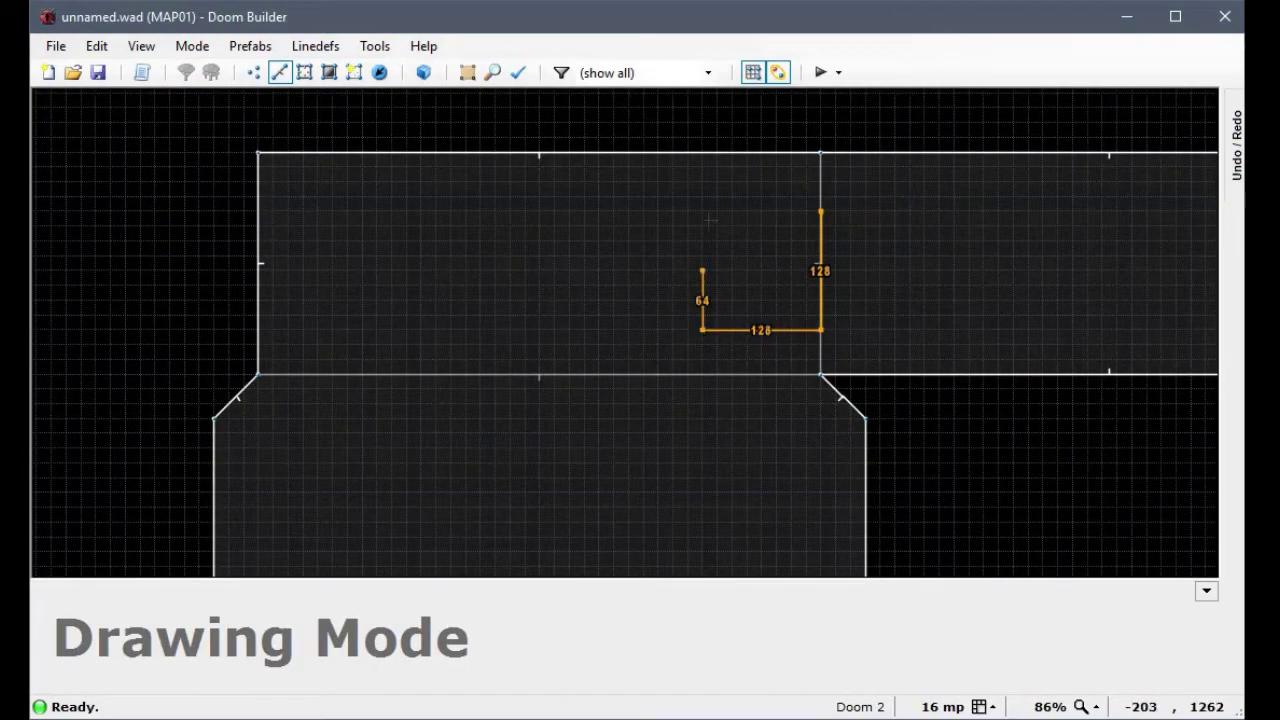
left_click(818, 212)
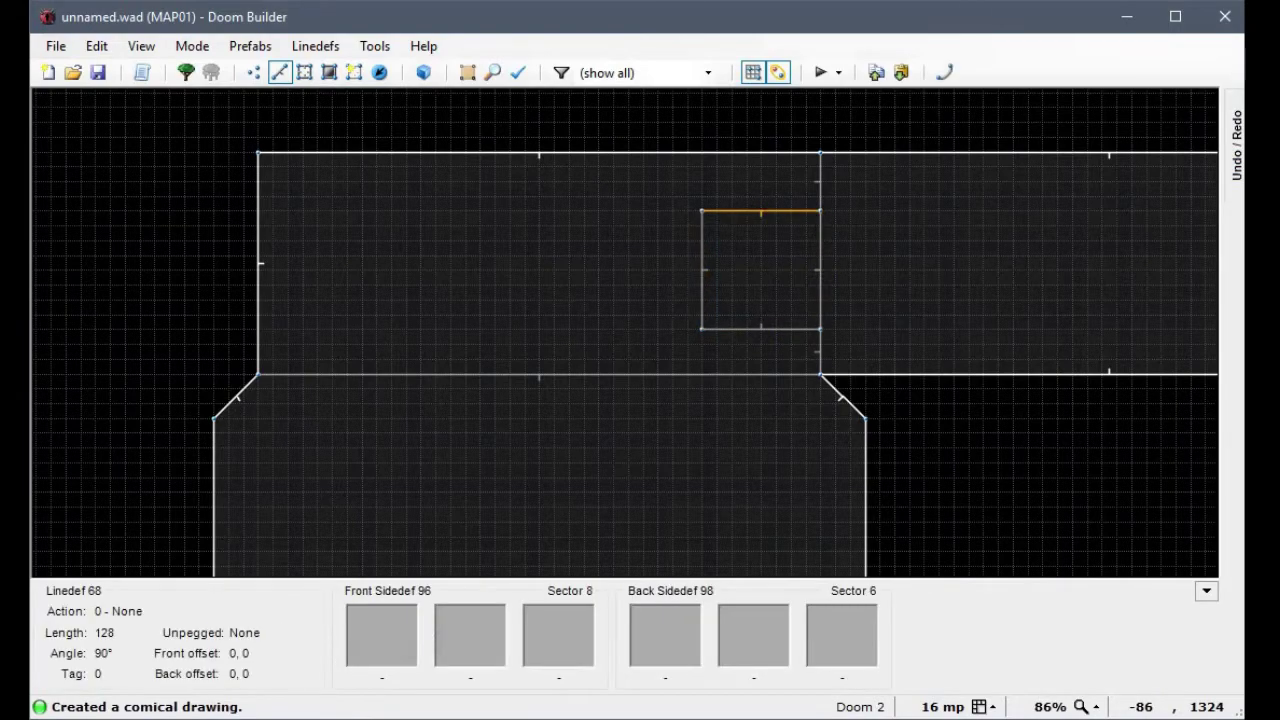
Step: Raise the new square sector's floor to 40 in Visual Mode and paste the flat CEIL5_1 onto it
key("w")
scroll(625, 334, "up", 7)
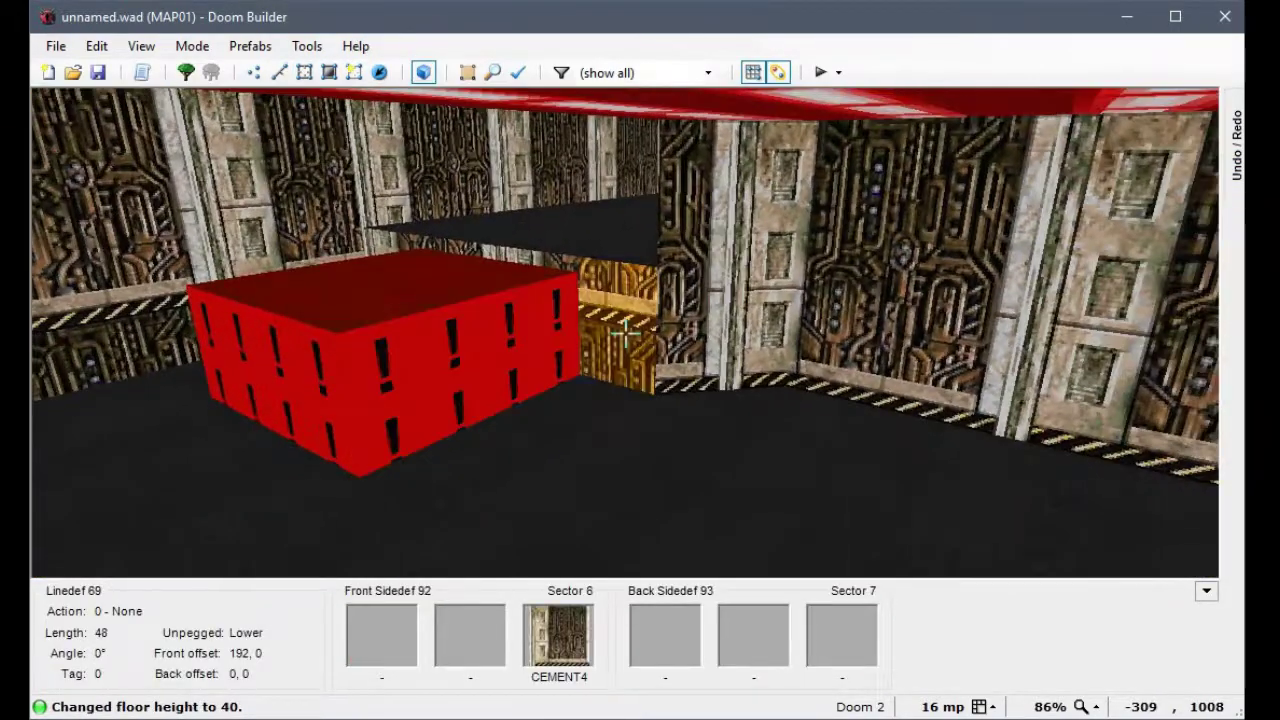
key("e")
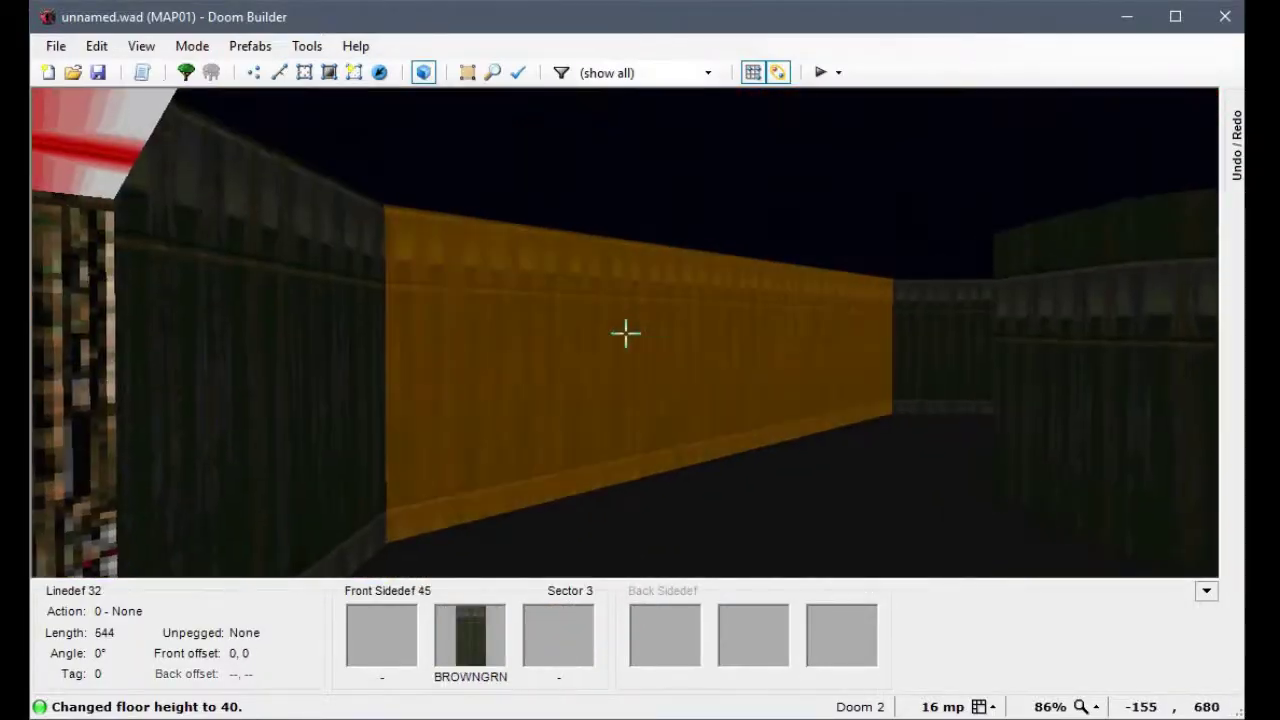
key("ctrl+c")
key("ctrl+v")
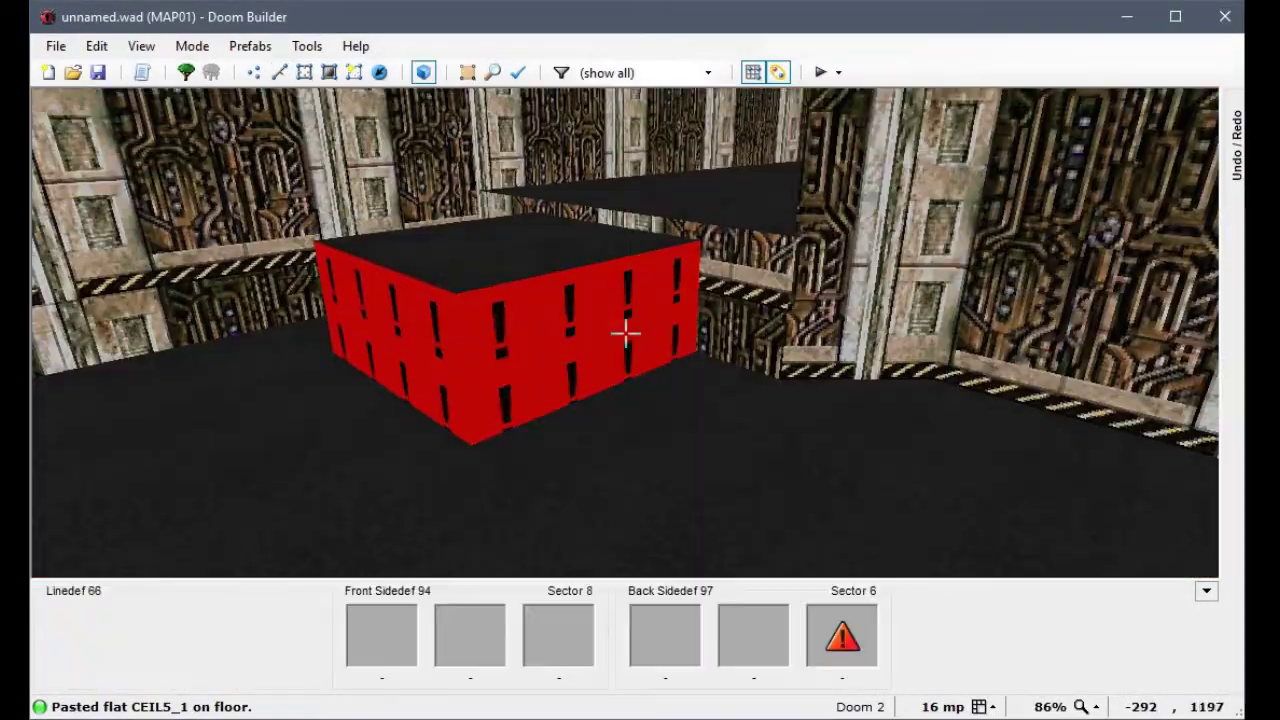
Step: Texture the raised block's exposed sides with BROWNGRN, copied from the dark room's wall
key("ctrl+v")
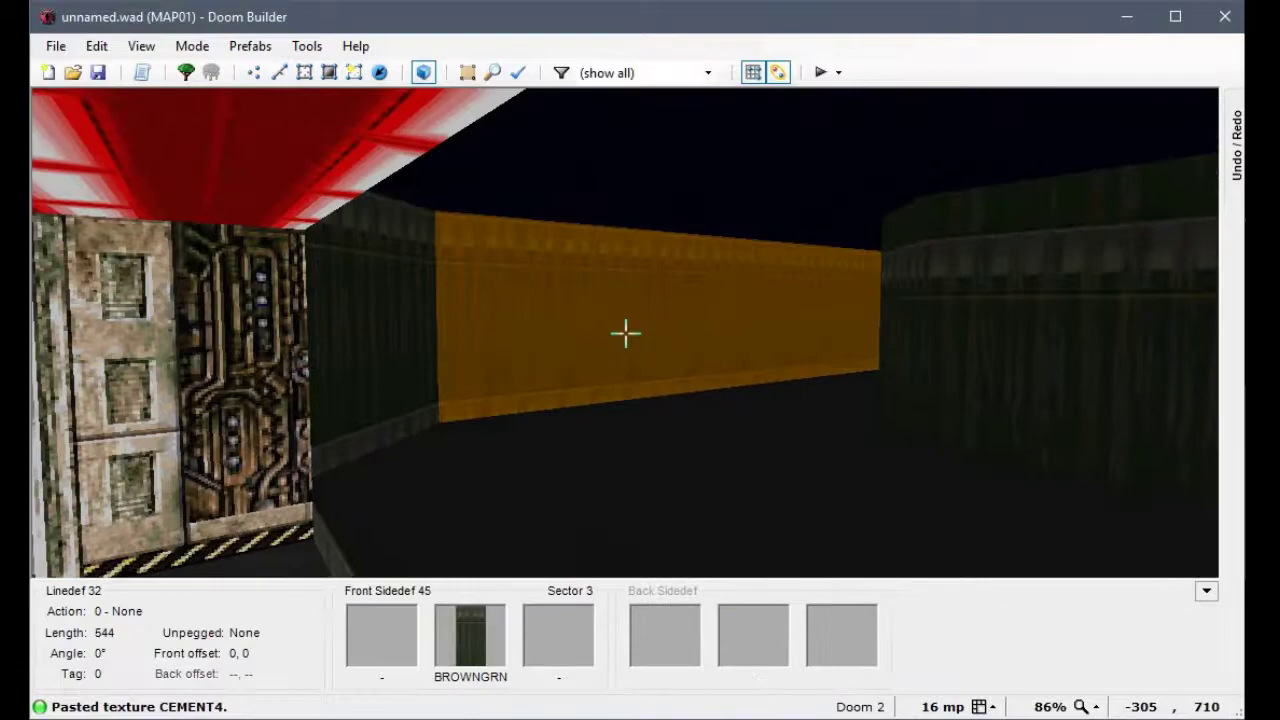
key("ctrl+c")
key("ctrl+v")
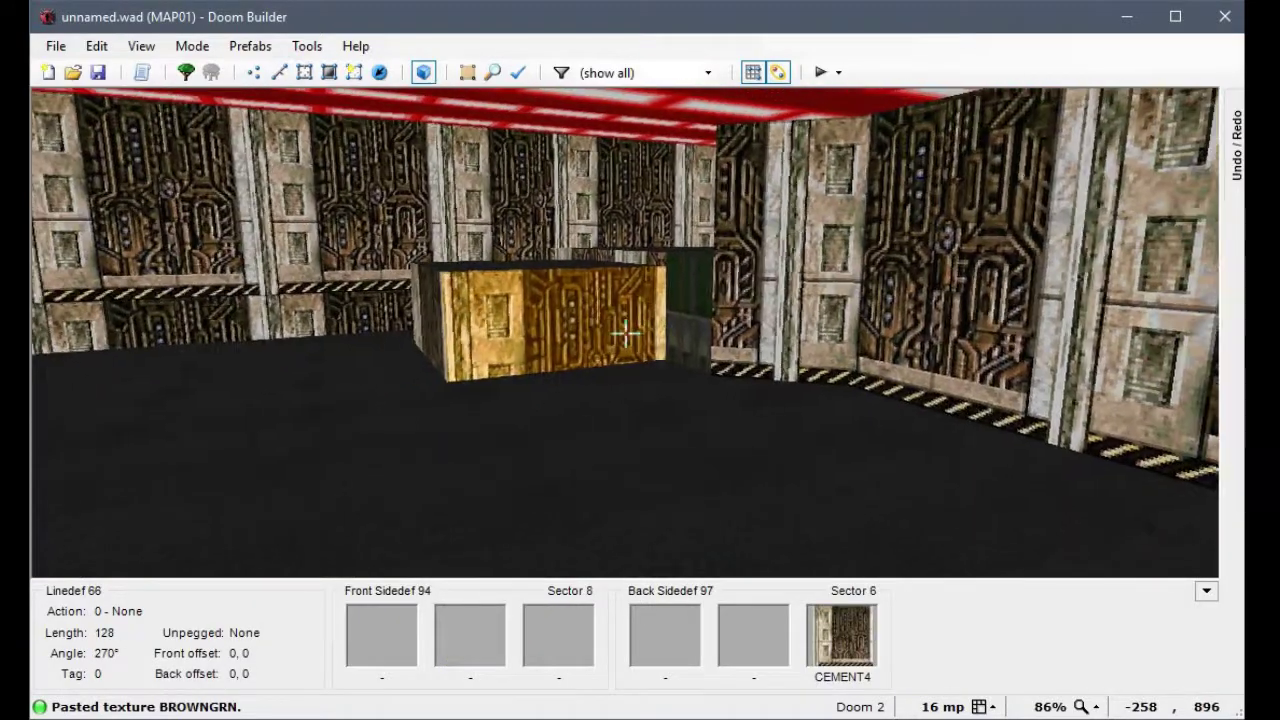
key("ctrl+z")
key("ctrl+v")
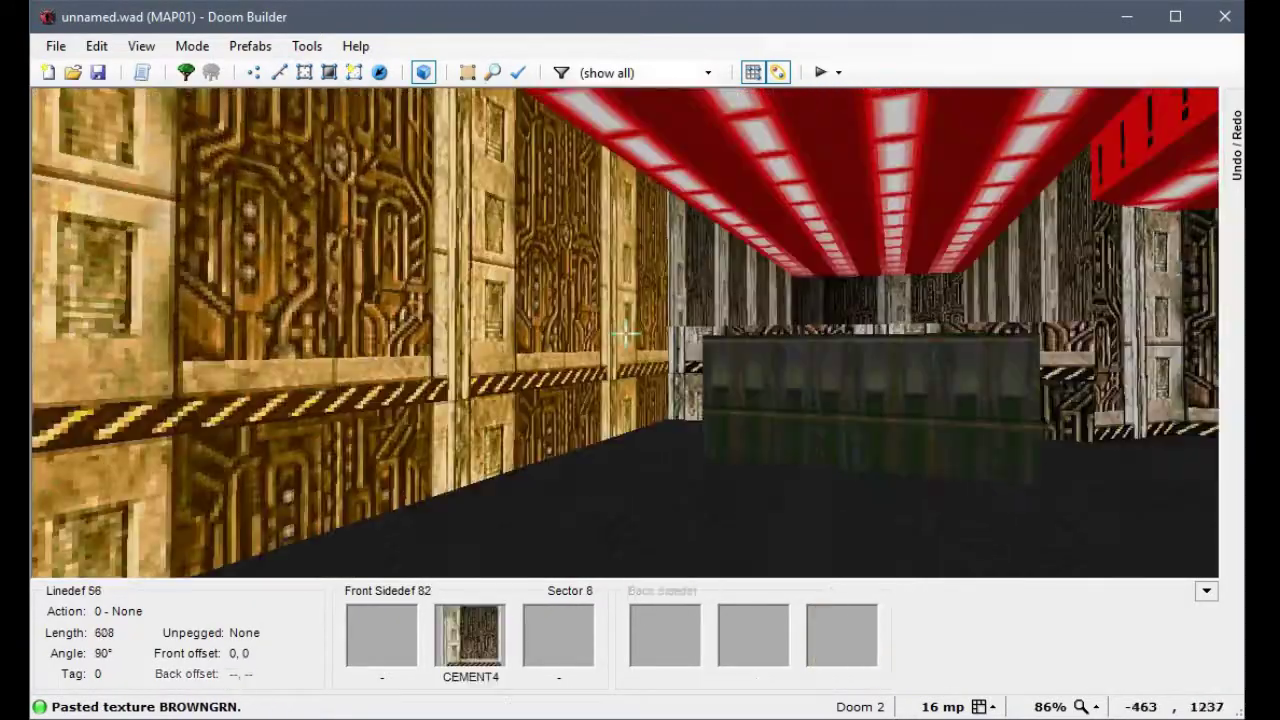
key("ctrl+v")
Step: Change the texture of the diagonal corner wall beside the raised block to the switch texture SW1BRCOM
key("f")
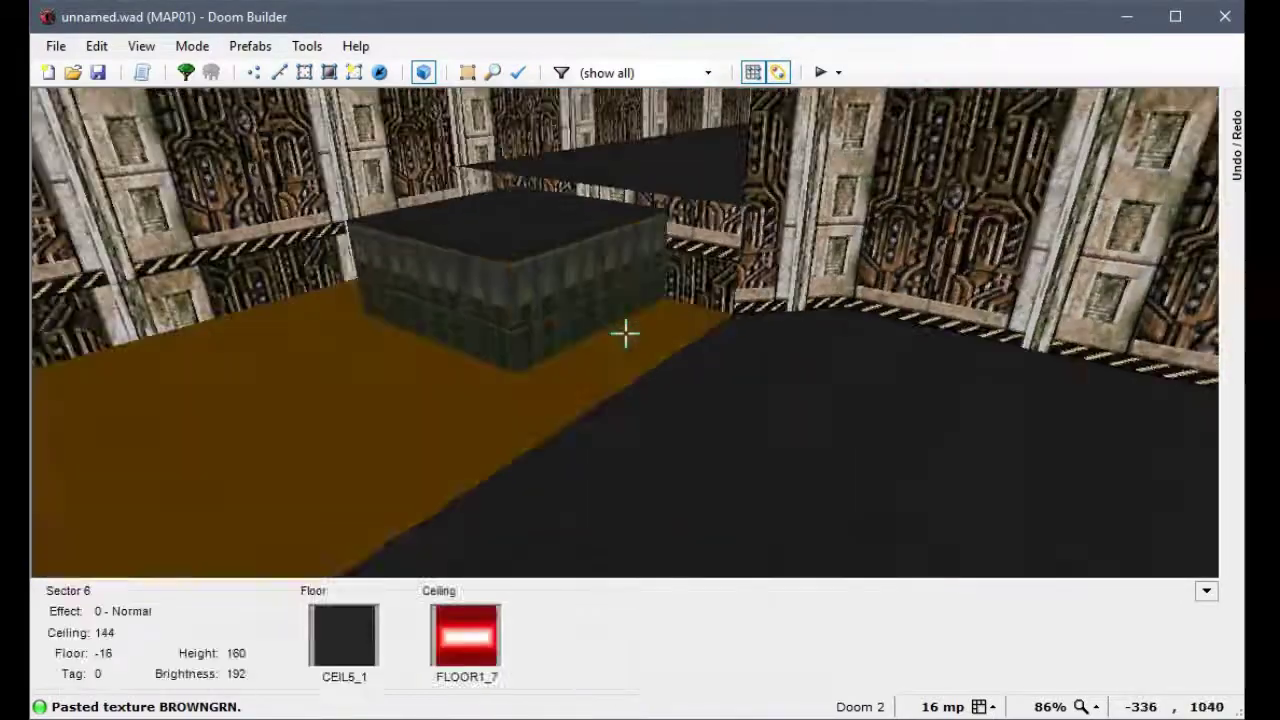
key("d")
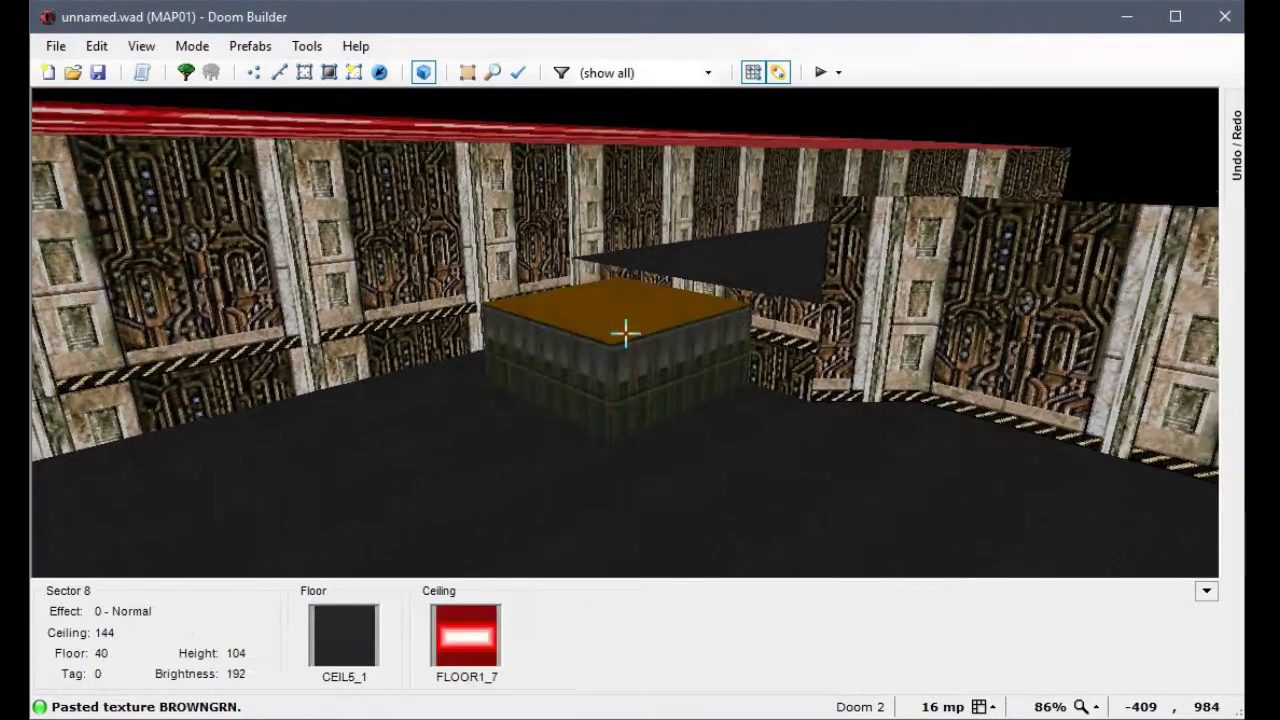
key("w")
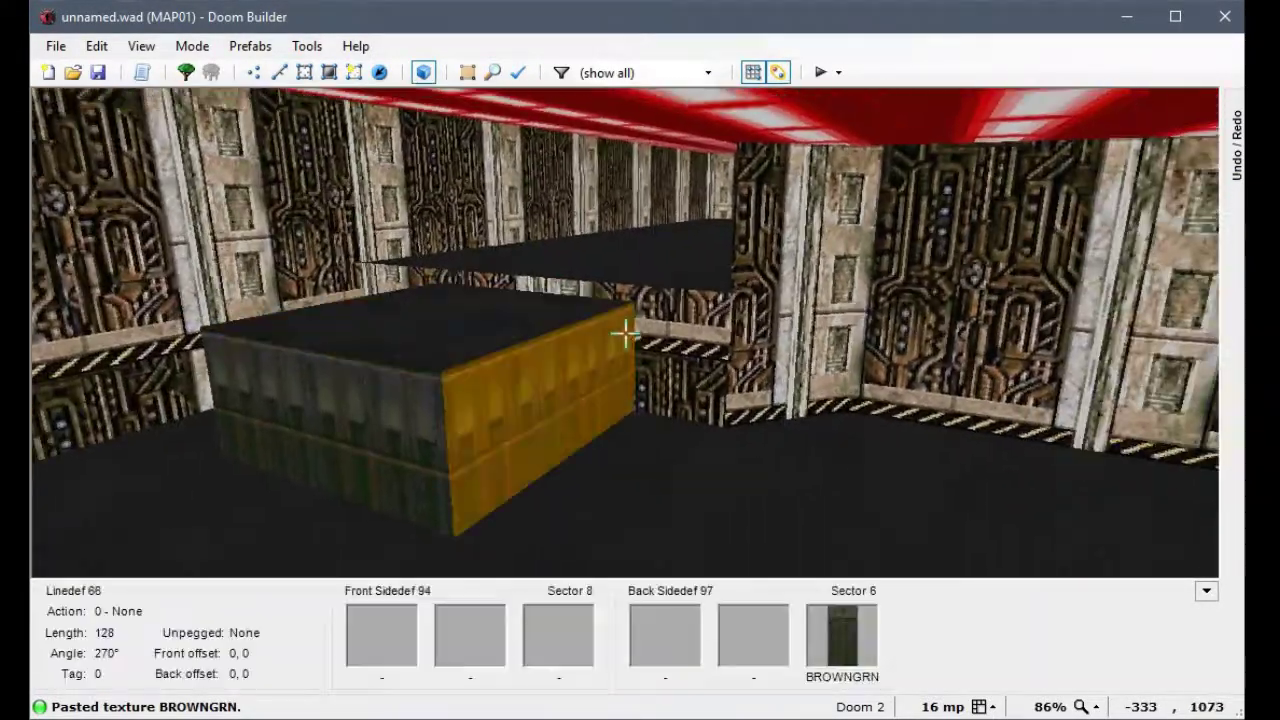
key("w")
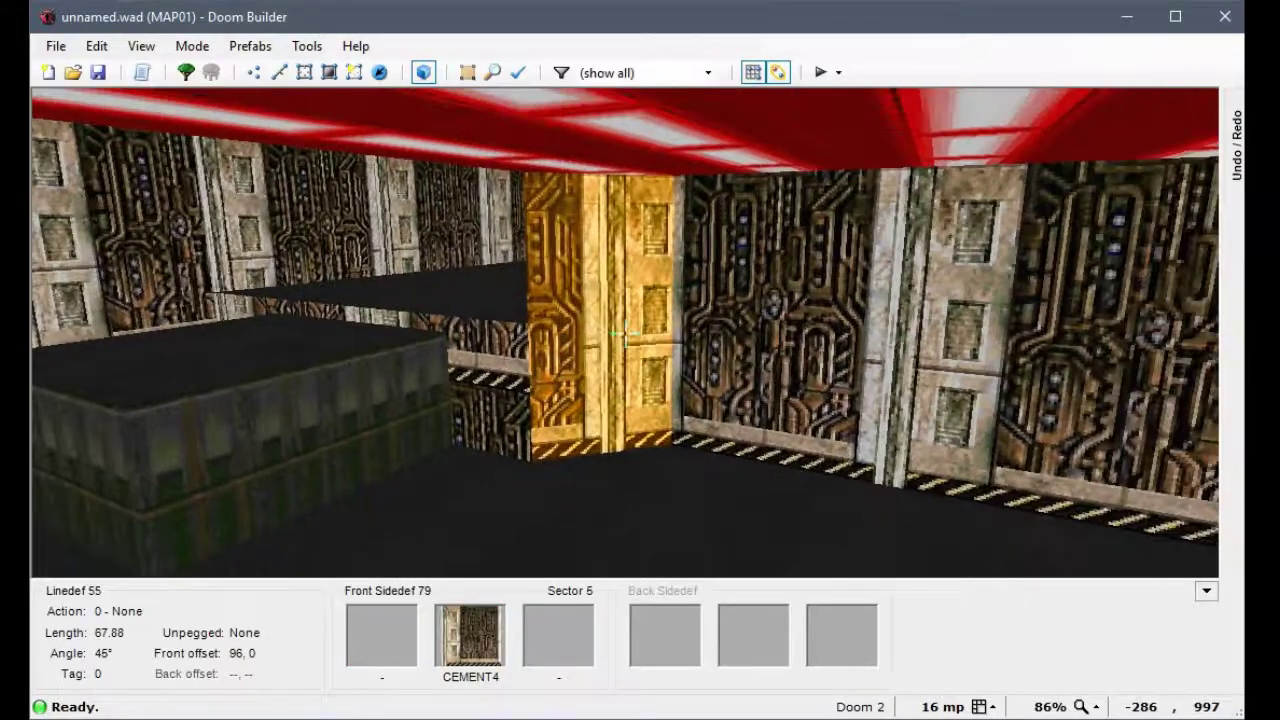
right_click(626, 333)
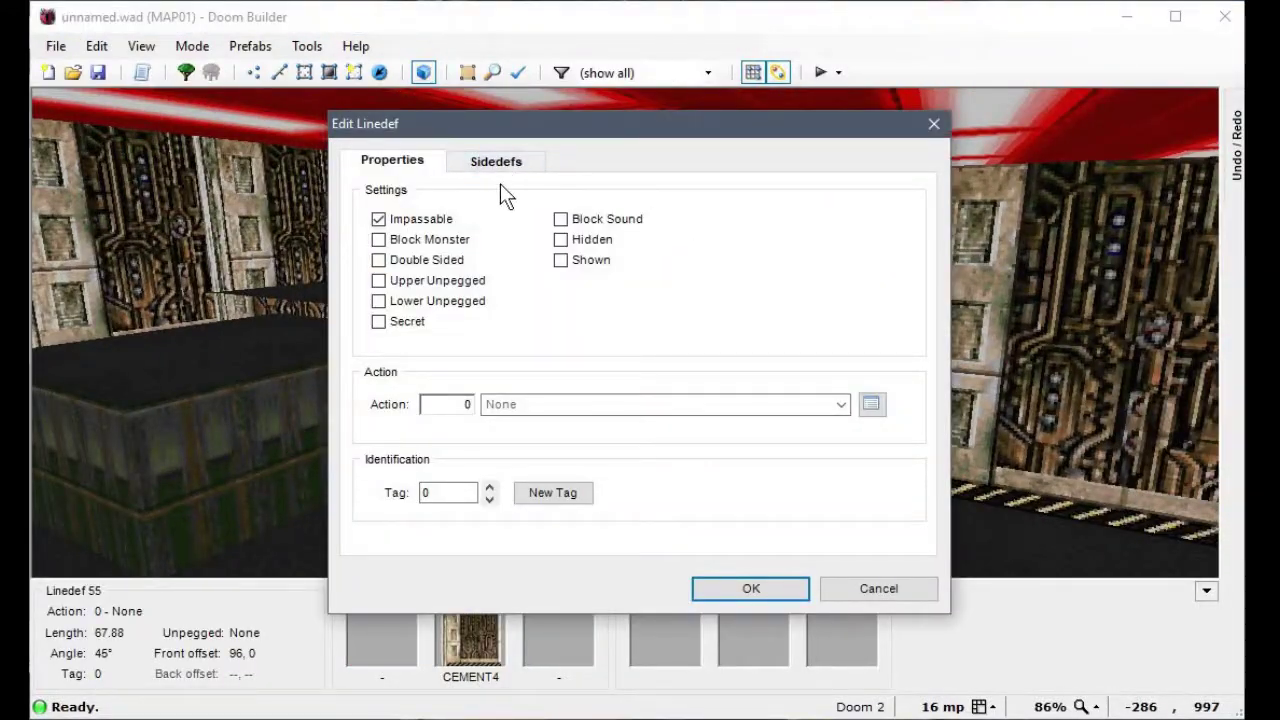
left_click(488, 163)
left_click(779, 279)
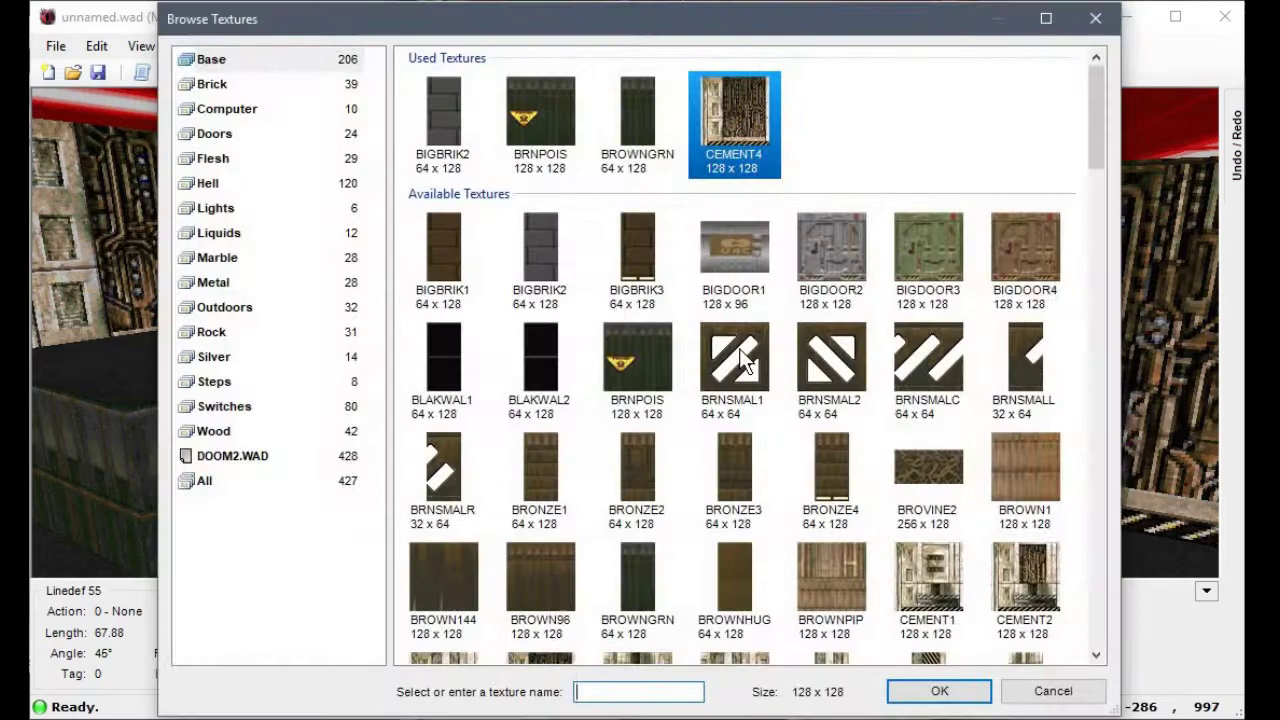
scroll(745, 355, "down", 15)
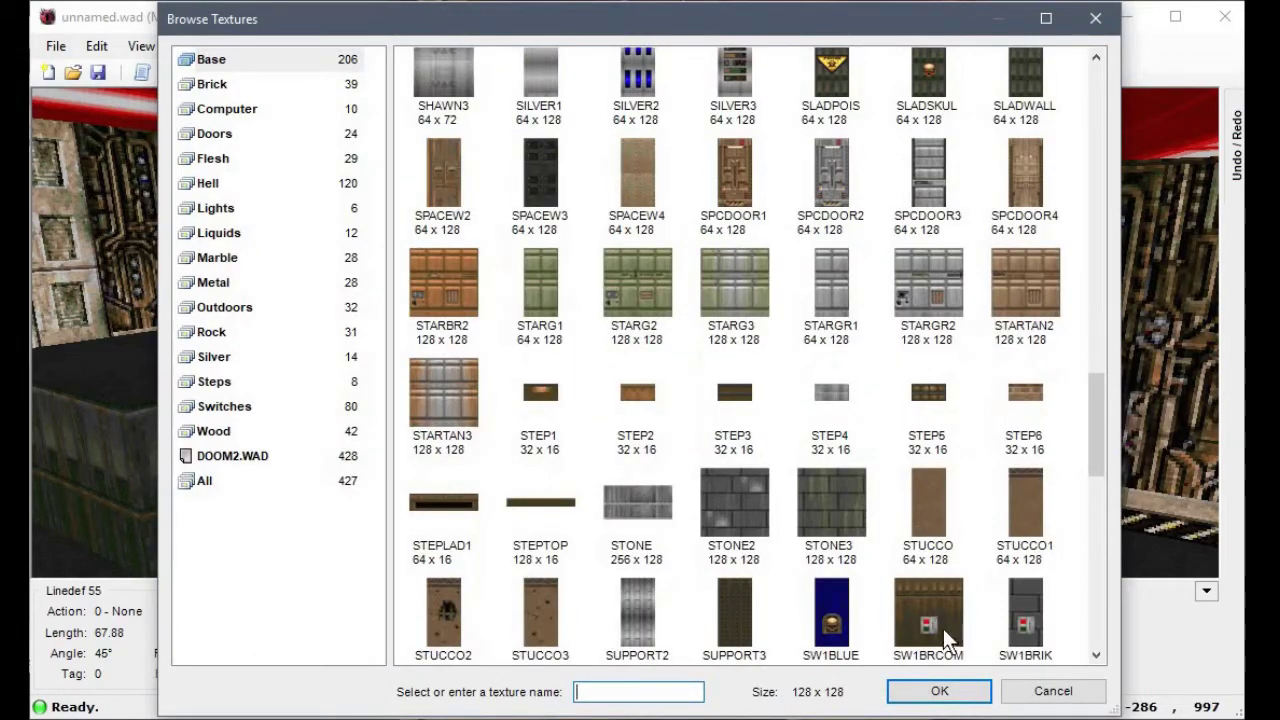
double_click(940, 627)
left_click(740, 589)
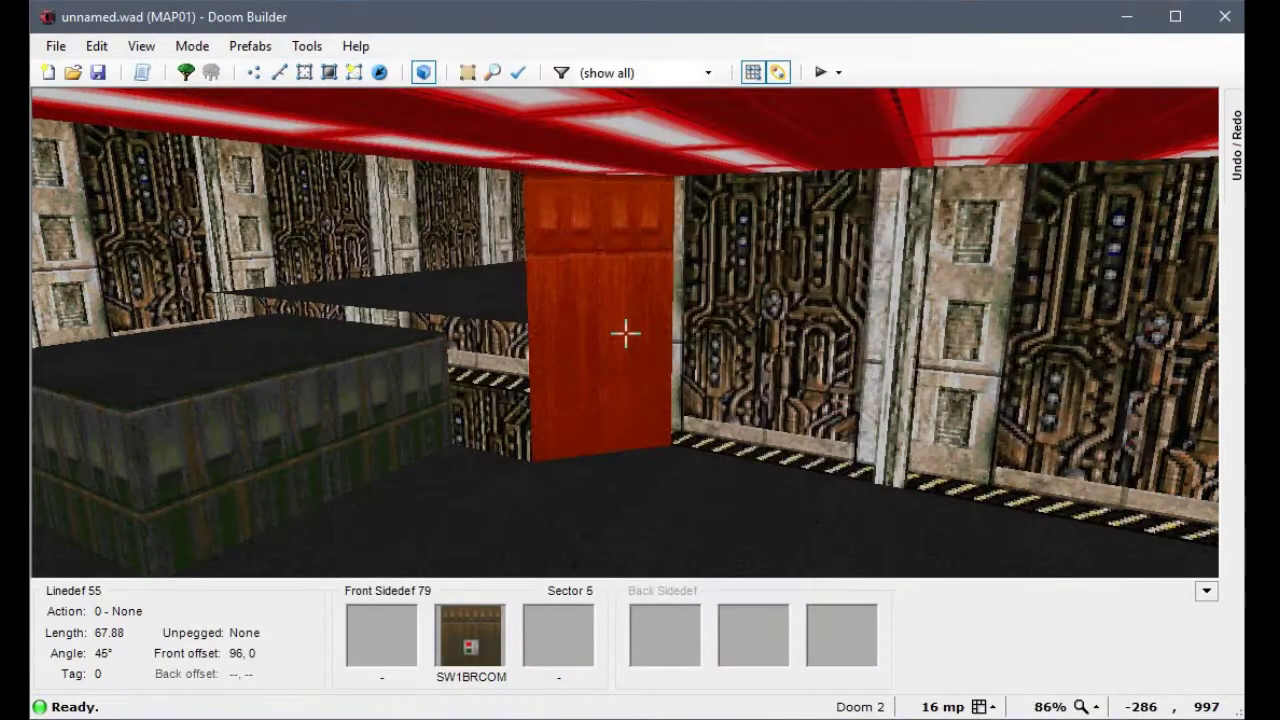
Step: Shift the SW1BRCOM texture's offsets on the diagonal wall to 156, 11 to centre the switch
key("Up")
key("Up")
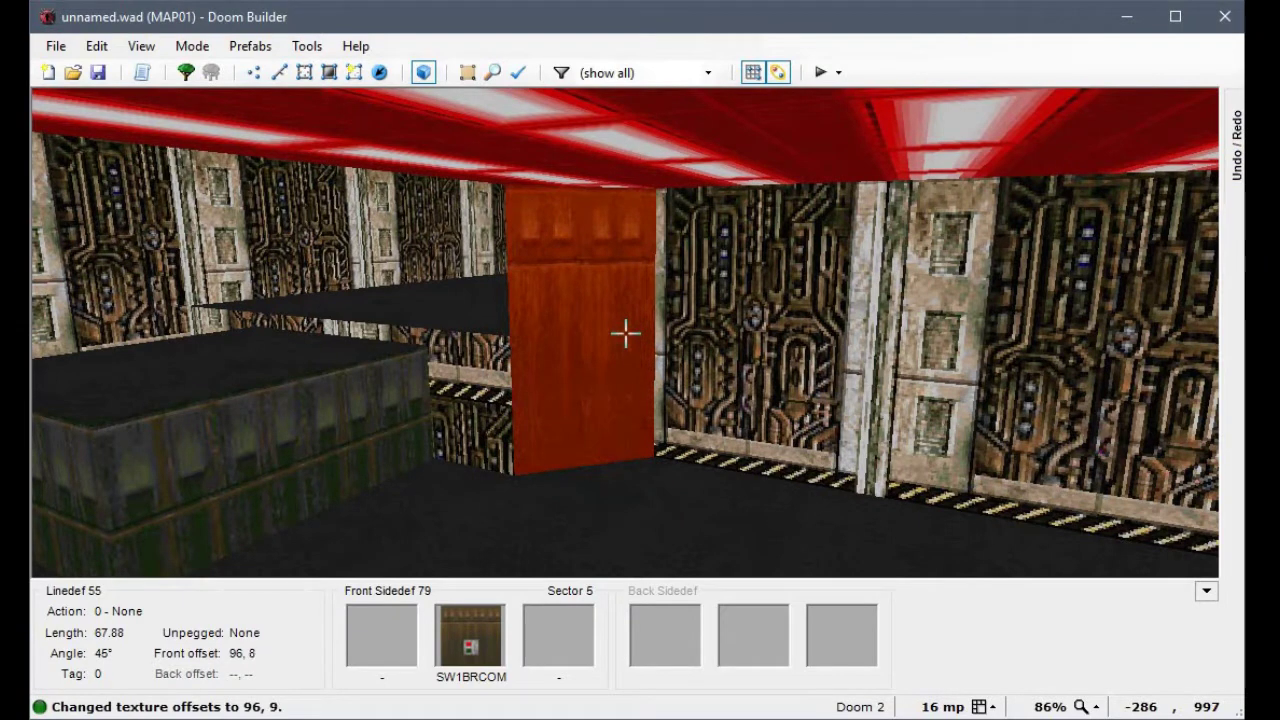
key("Up")
key("Up")
key("Up")
key("Up")
key("Up")
key("Up")
key("Up")
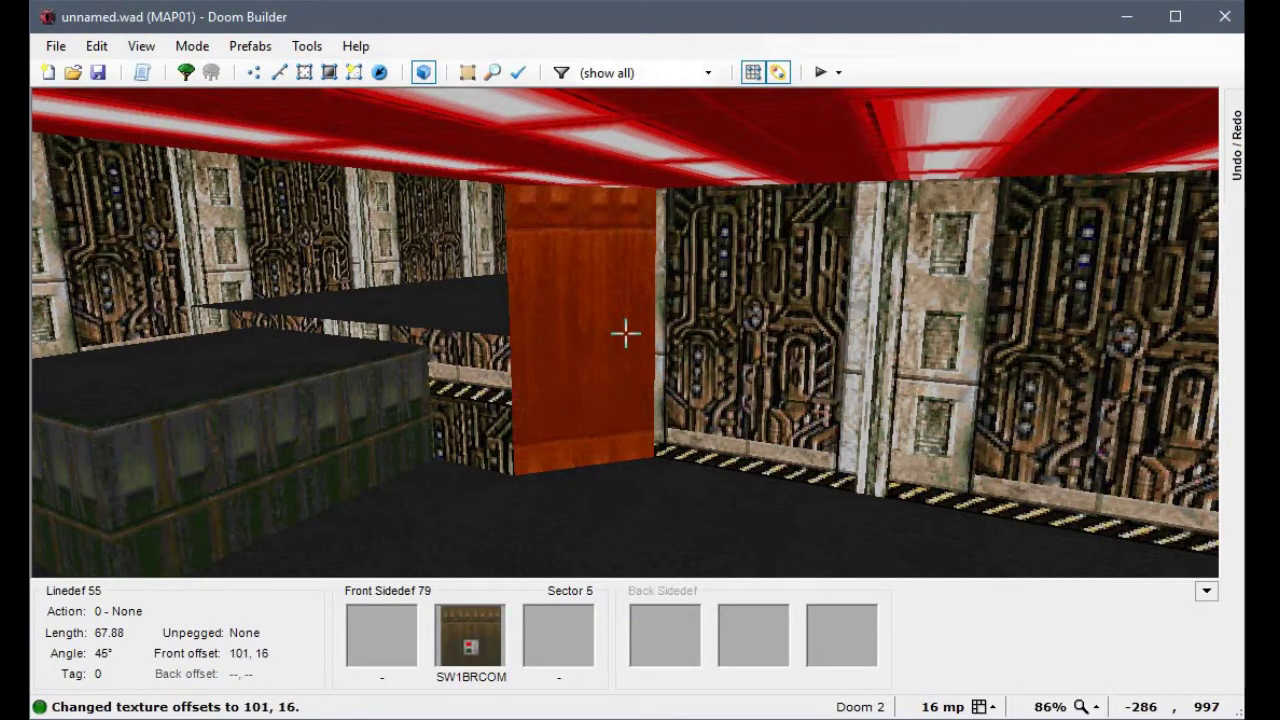
key("Left")
key("Left")
key("Left")
key("Left")
key("Left")
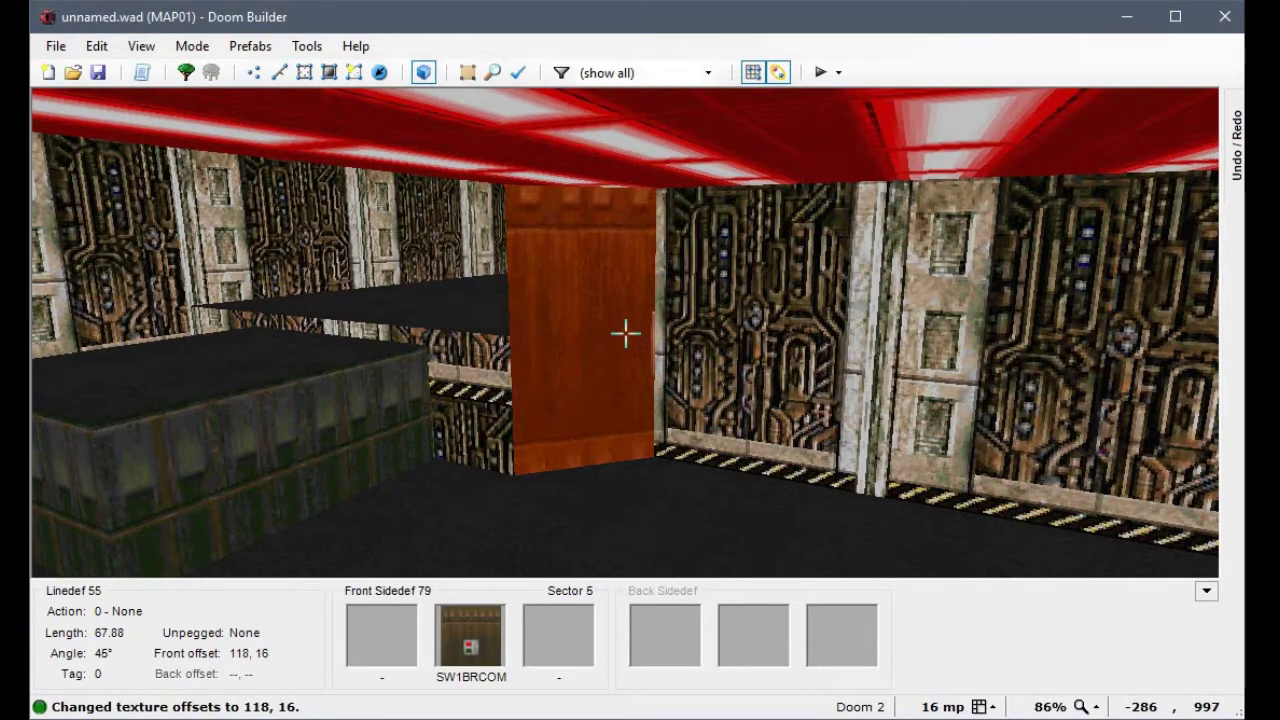
key("Left")
key("Left")
key("Left")
key("Left")
key("Left")
key("Left")
key("Left")
key("Left")
key("Left")
key("Left")
key("Left")
key("Left")
key("Left")
key("Left")
key("Left")
key("Left")
key("Left")
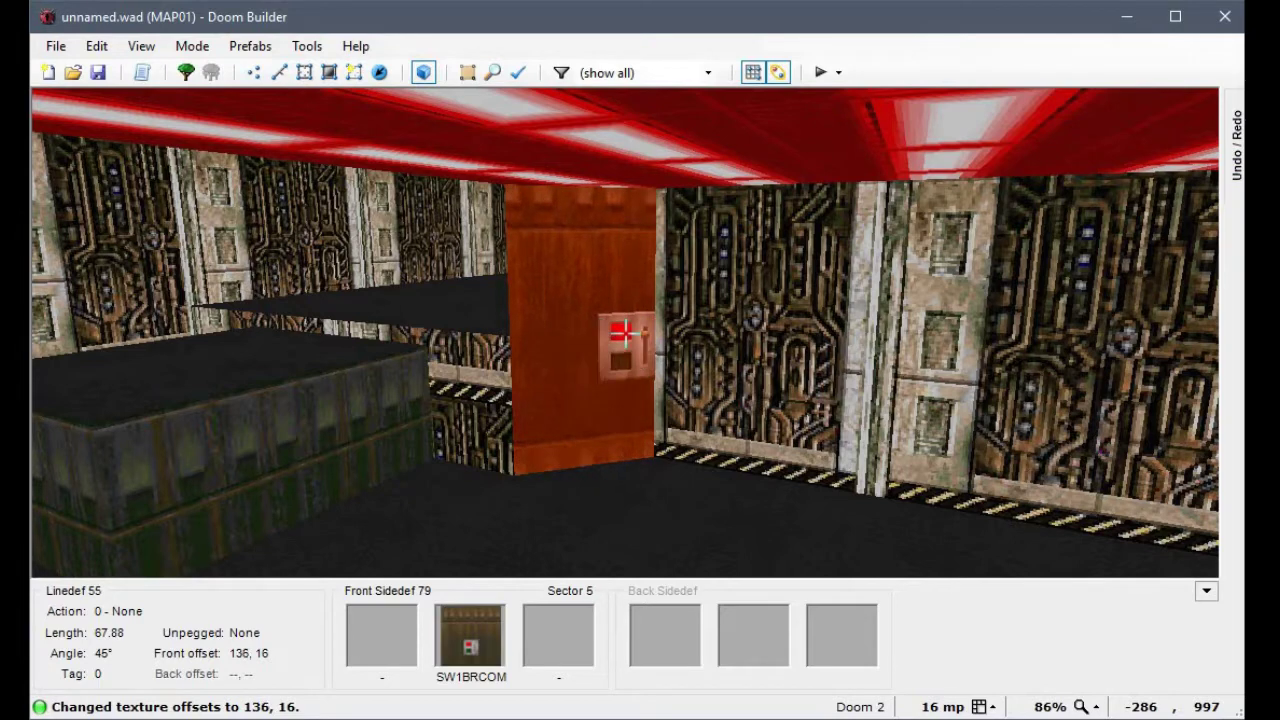
key("Left")
key("Left")
key("Left")
key("Left")
key("Left")
key("Left")
key("Left")
key("Left")
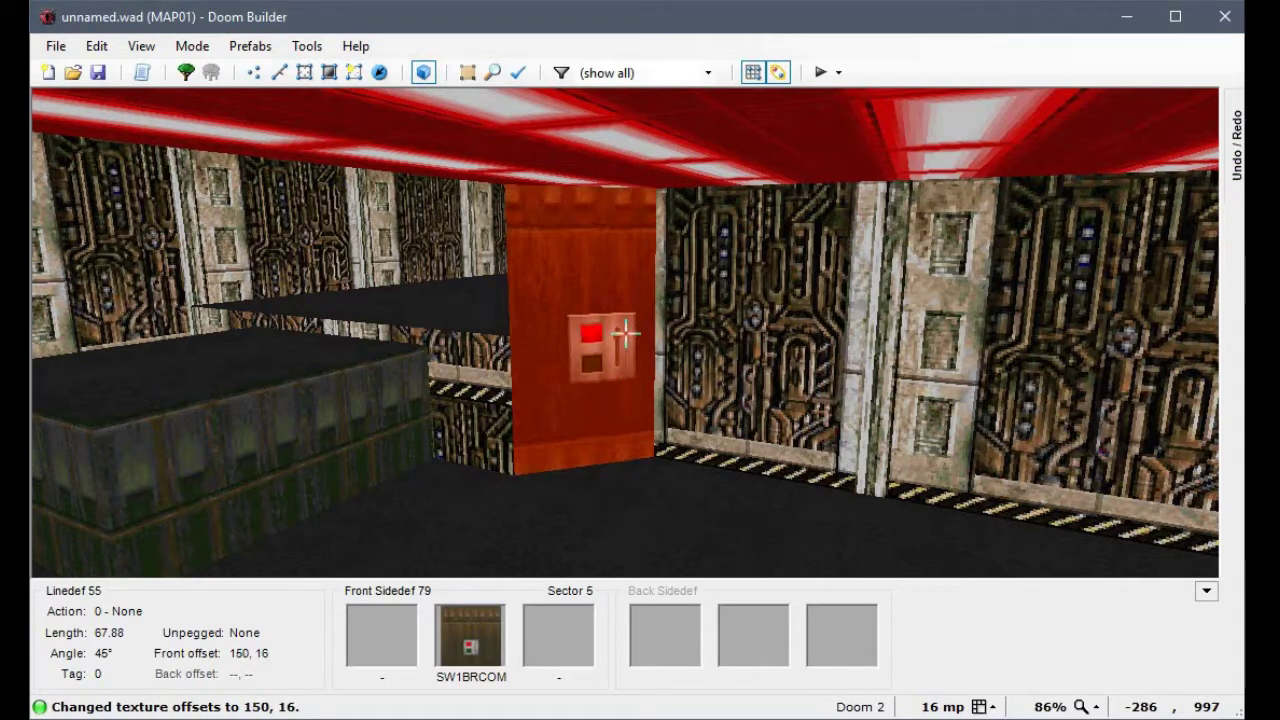
key("Down")
key("Down")
key("Down")
key("Left")
key("Left")
key("Down")
key("Left")
key("Down")
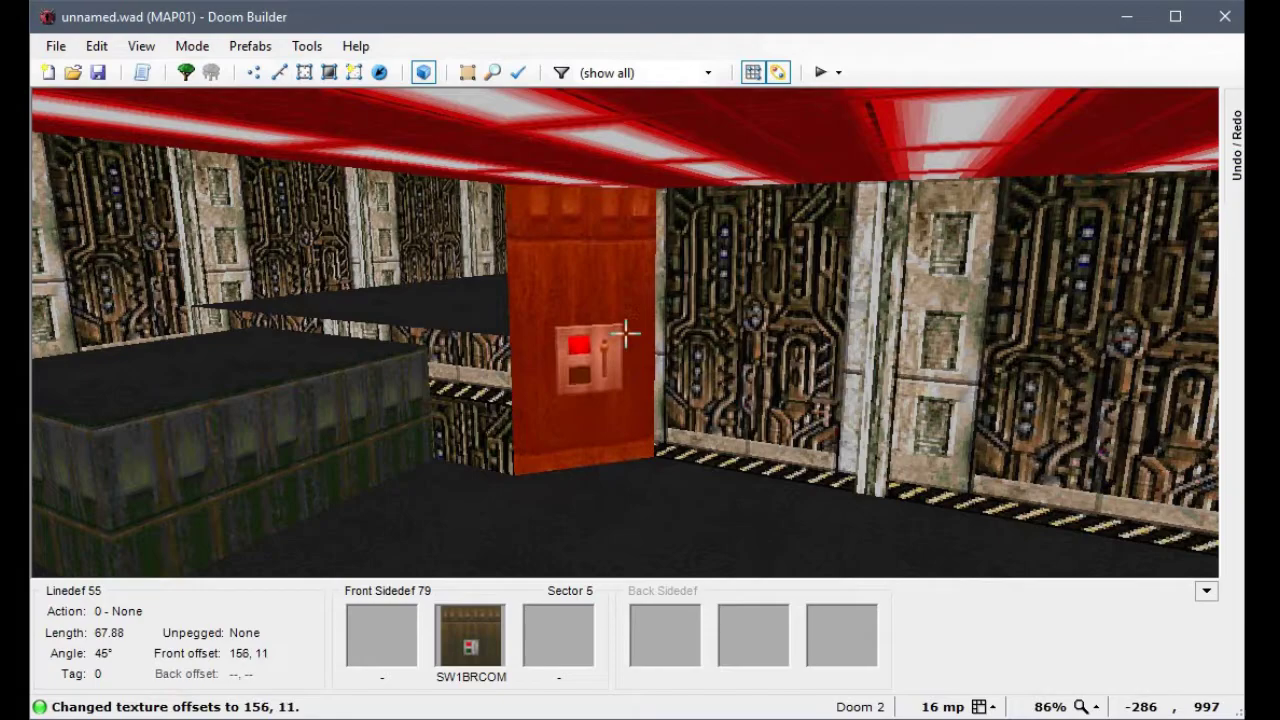
Step: Assign the action 123 SR Lift Lower Wait Raise (fast) to the diagonal switch linedef and give it the new tag 1
key("w")
key("w")
key("d")
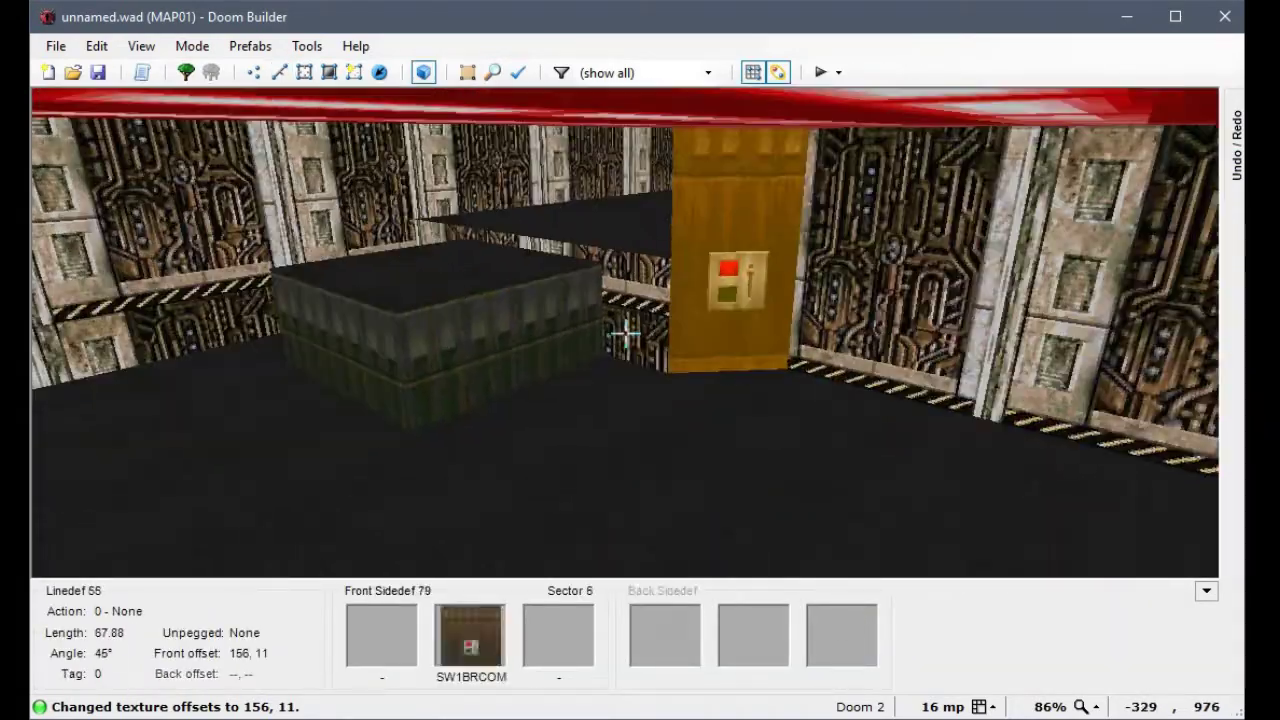
key("e")
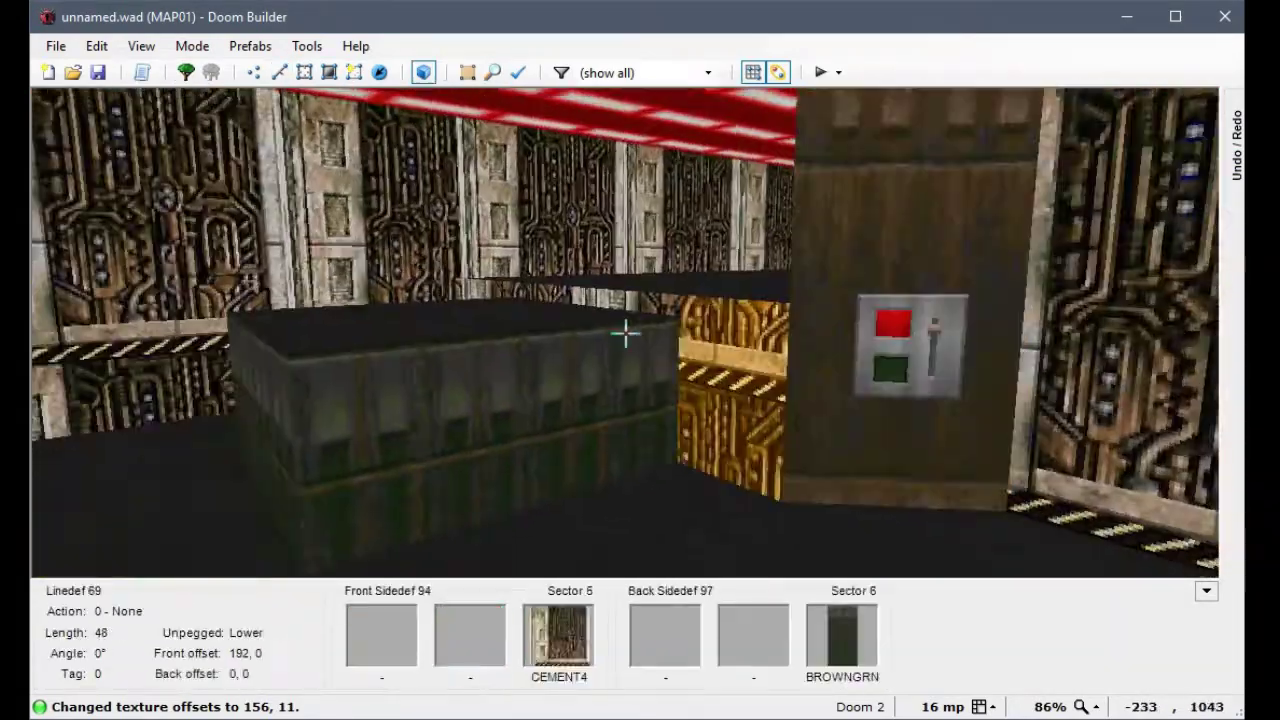
key("q")
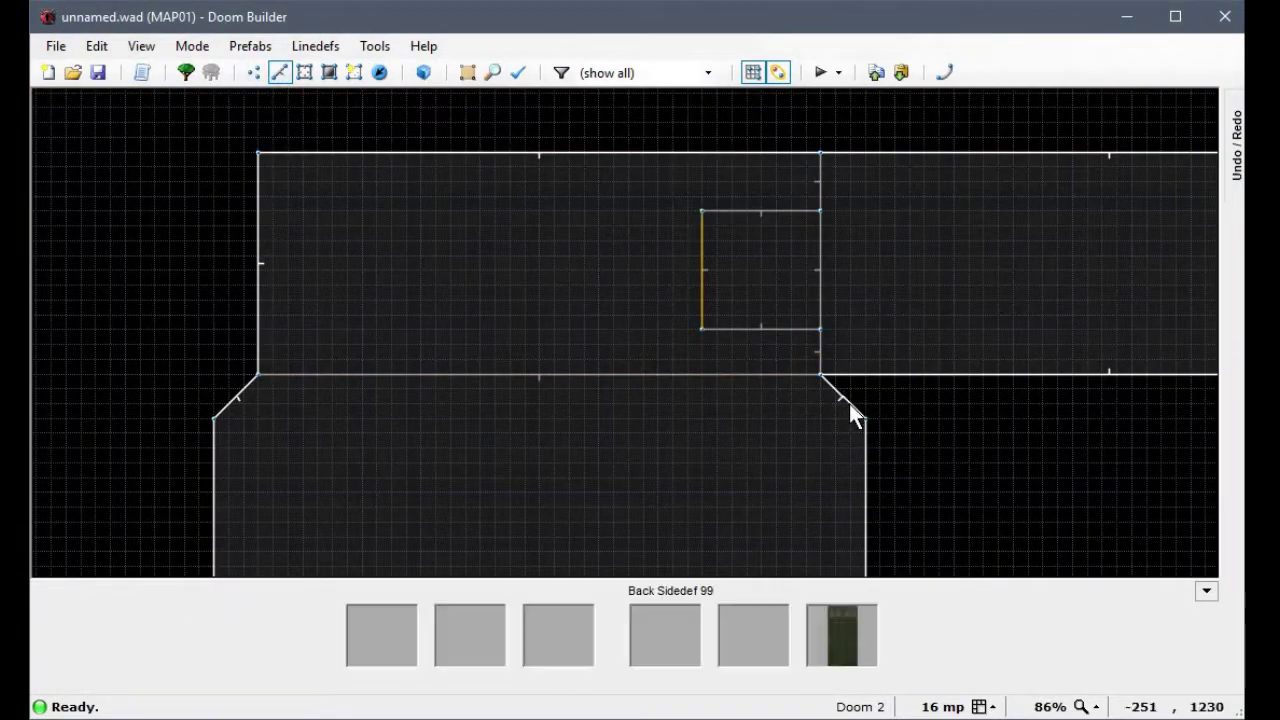
mouse_move(850, 408)
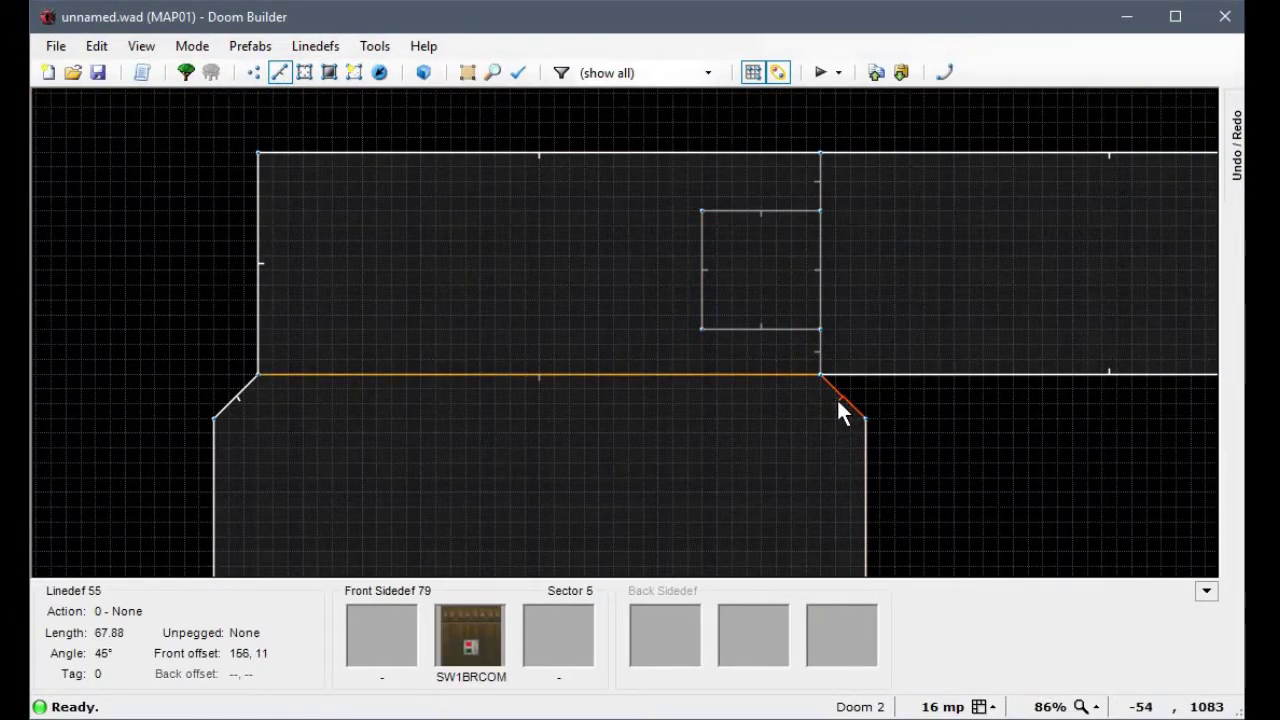
right_click(843, 394)
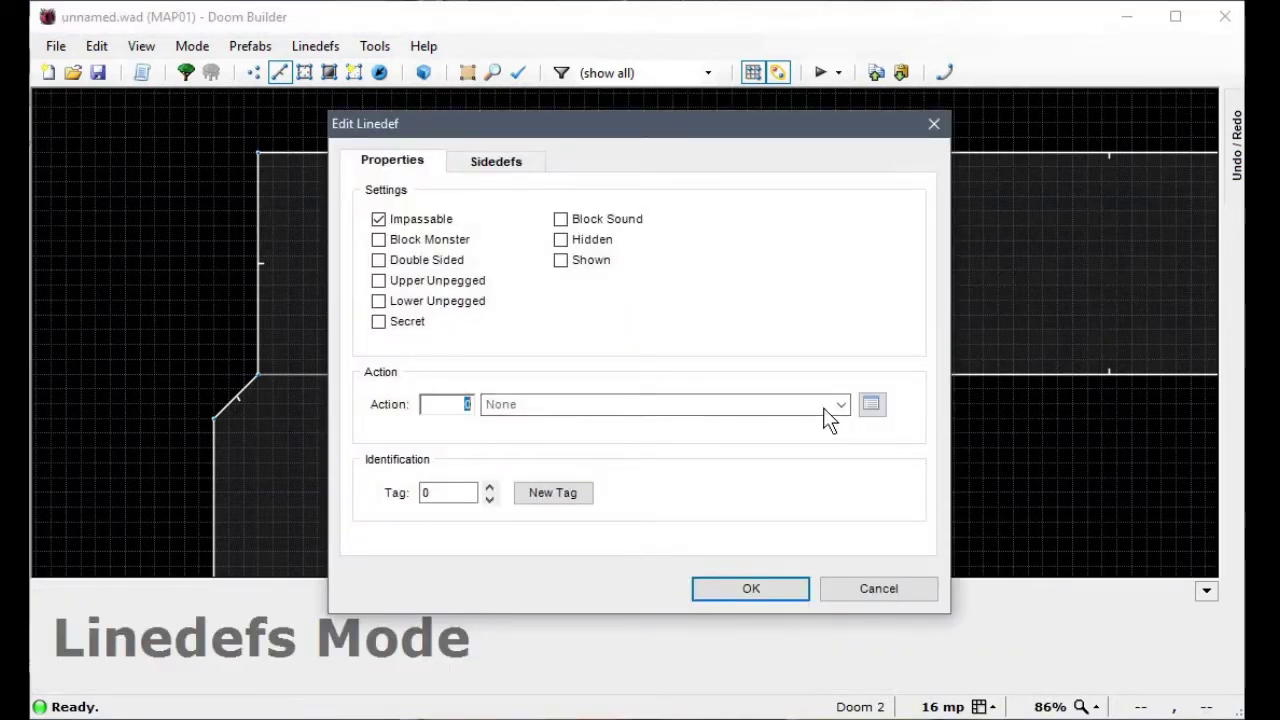
left_click(871, 405)
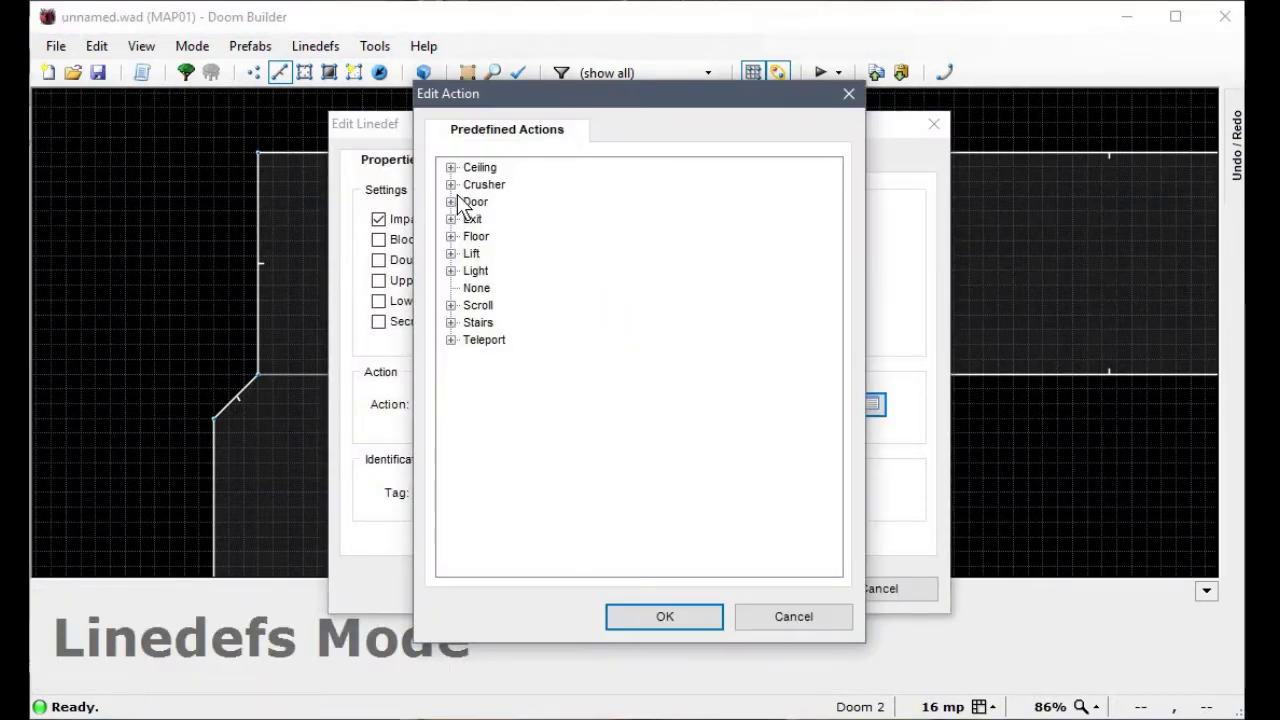
left_click(451, 254)
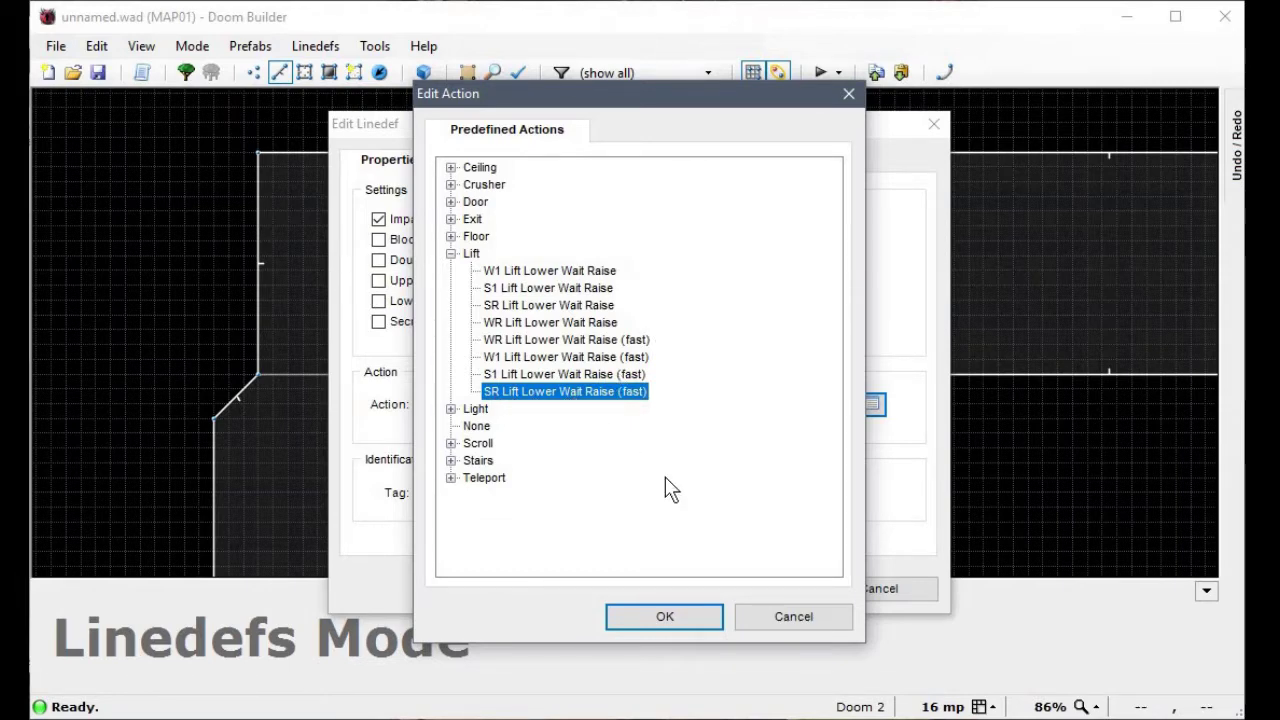
left_click(652, 619)
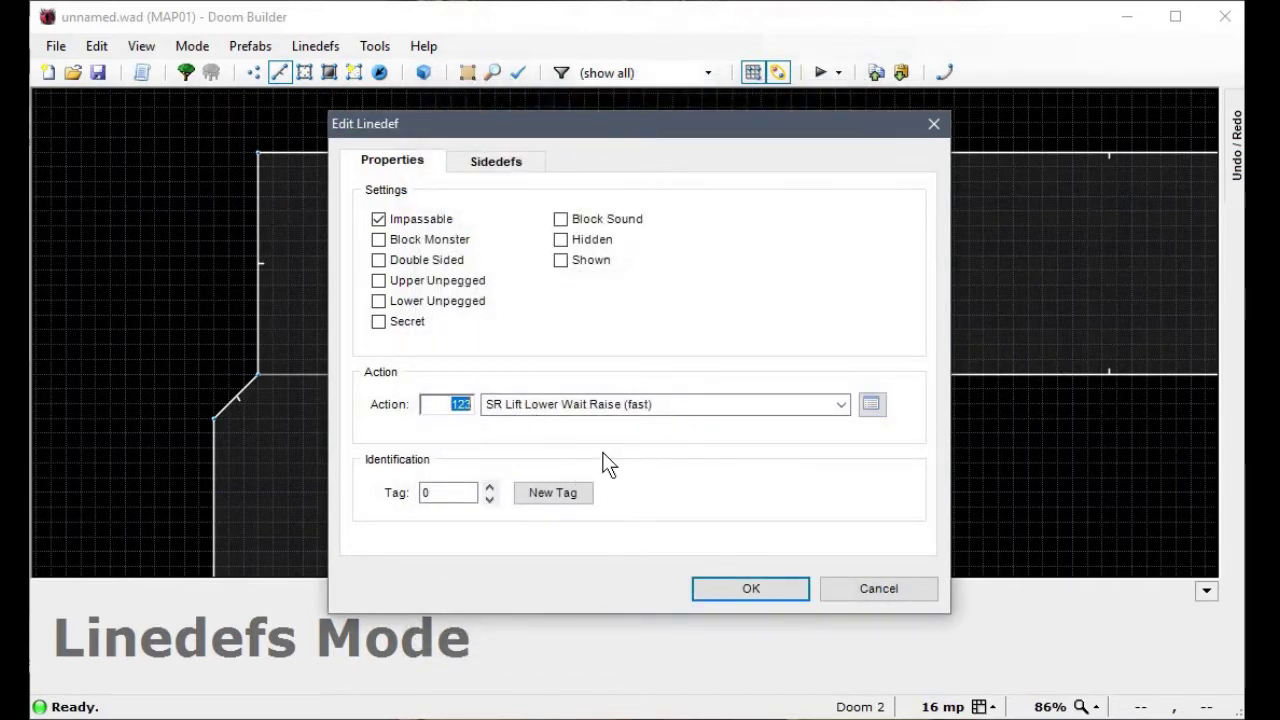
left_click(572, 497)
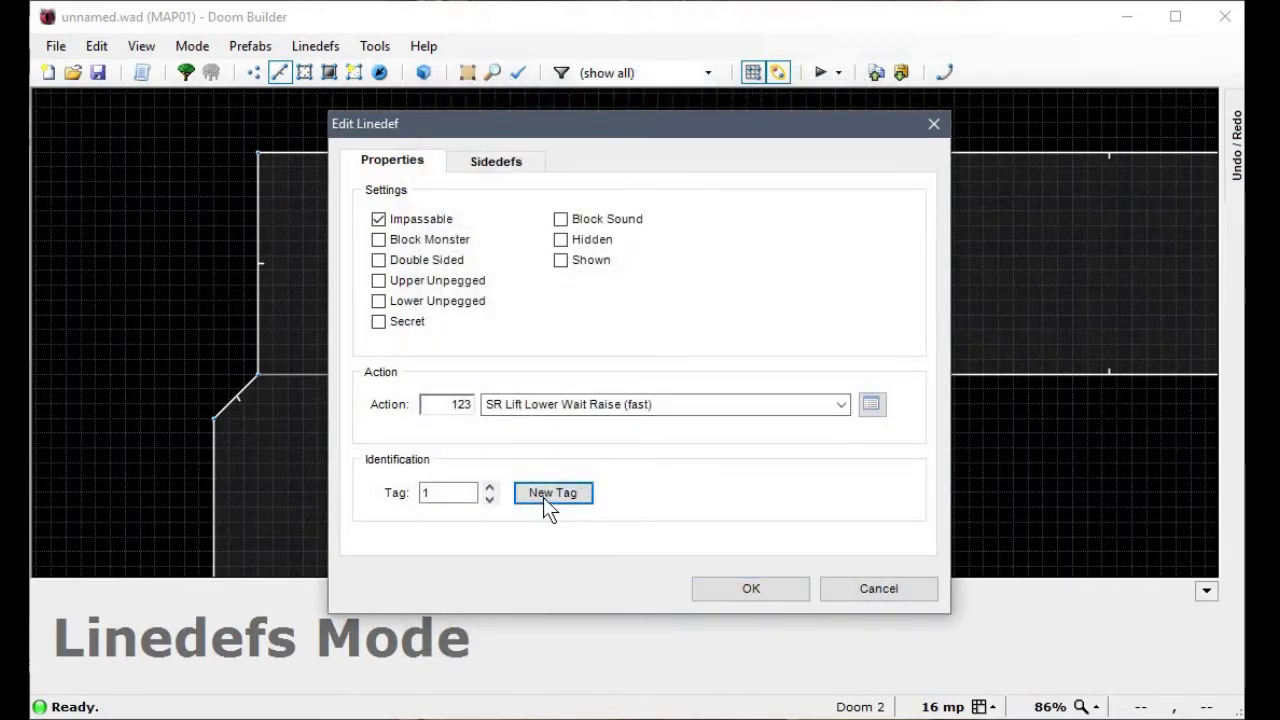
left_click(725, 586)
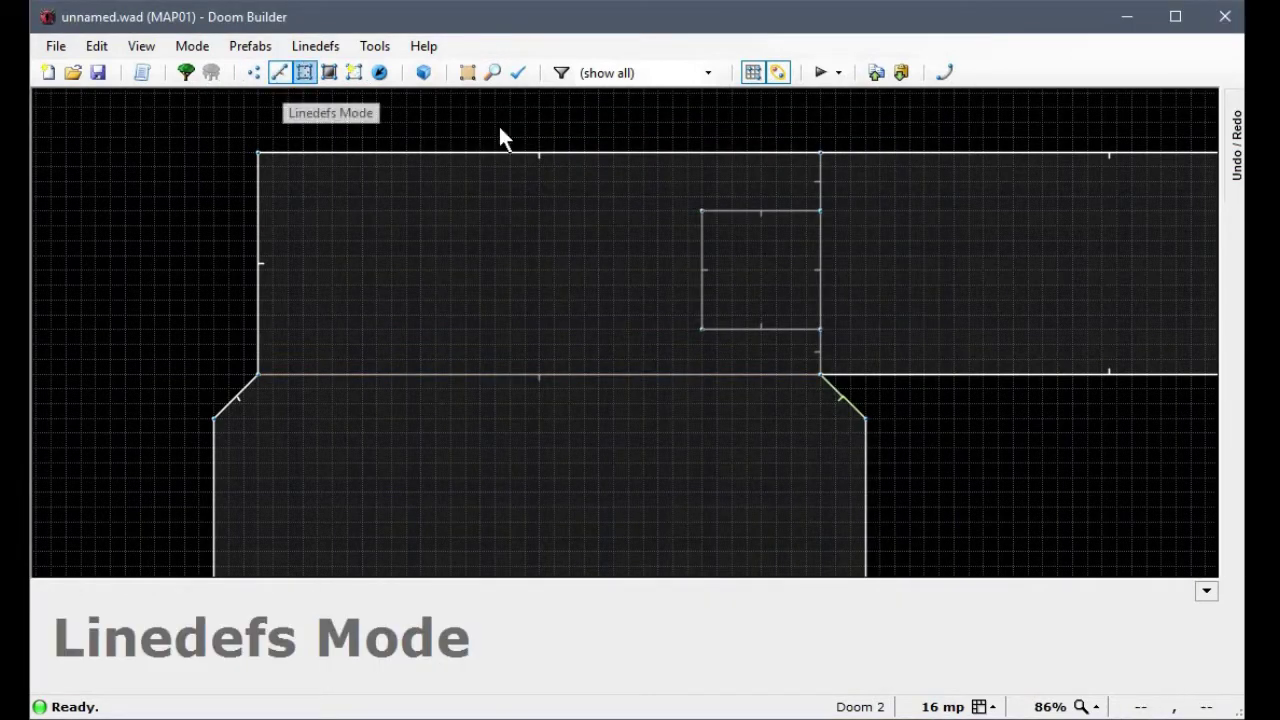
Step: Set the tag of the small raised square sector to 1 to link it to the switch
key("s")
left_click(766, 290)
right_click(766, 290)
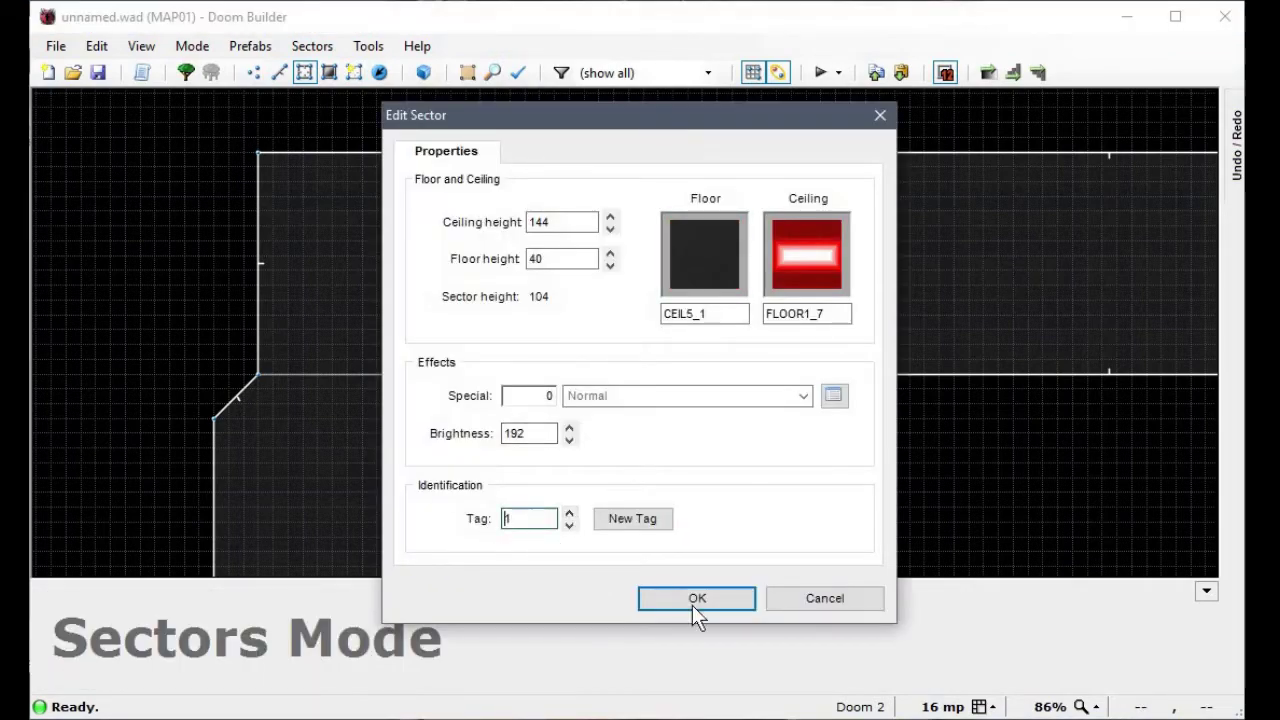
key("Return")
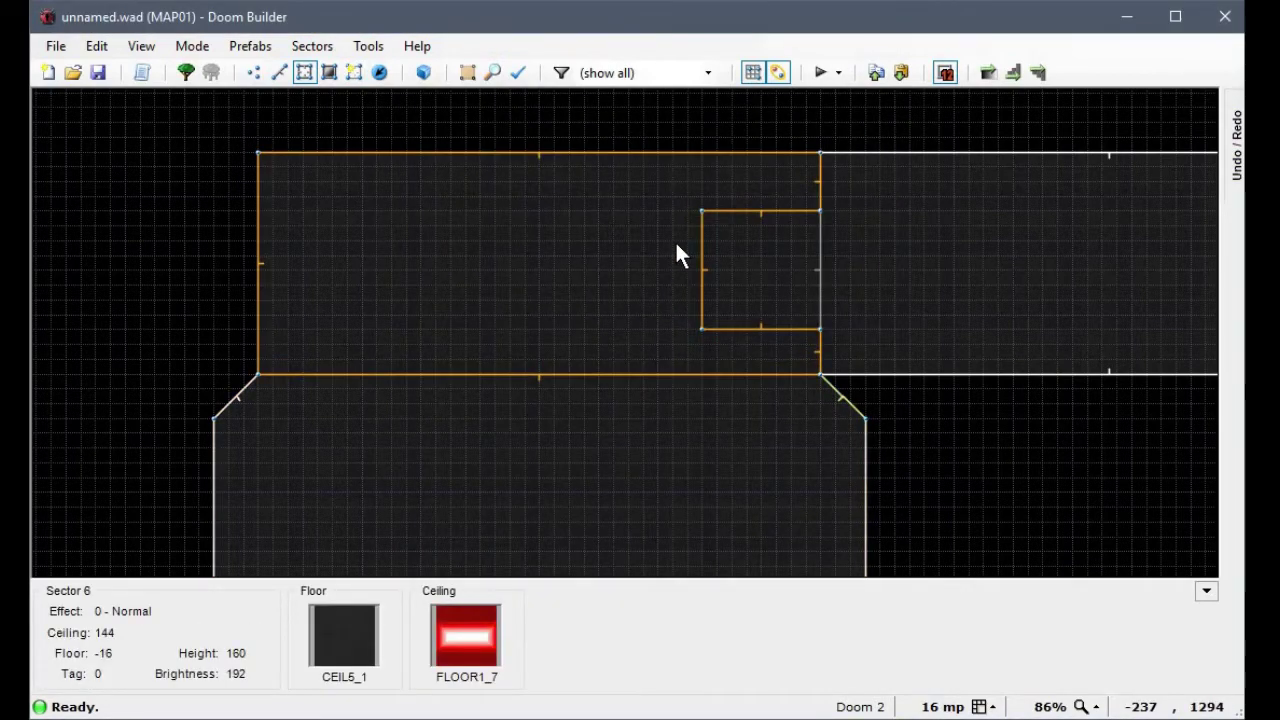
Step: Examine the switch, the lift block, the raised corridor and the connected rooms in Visual Mode, and return to the 2D map
key("w")
key("d")
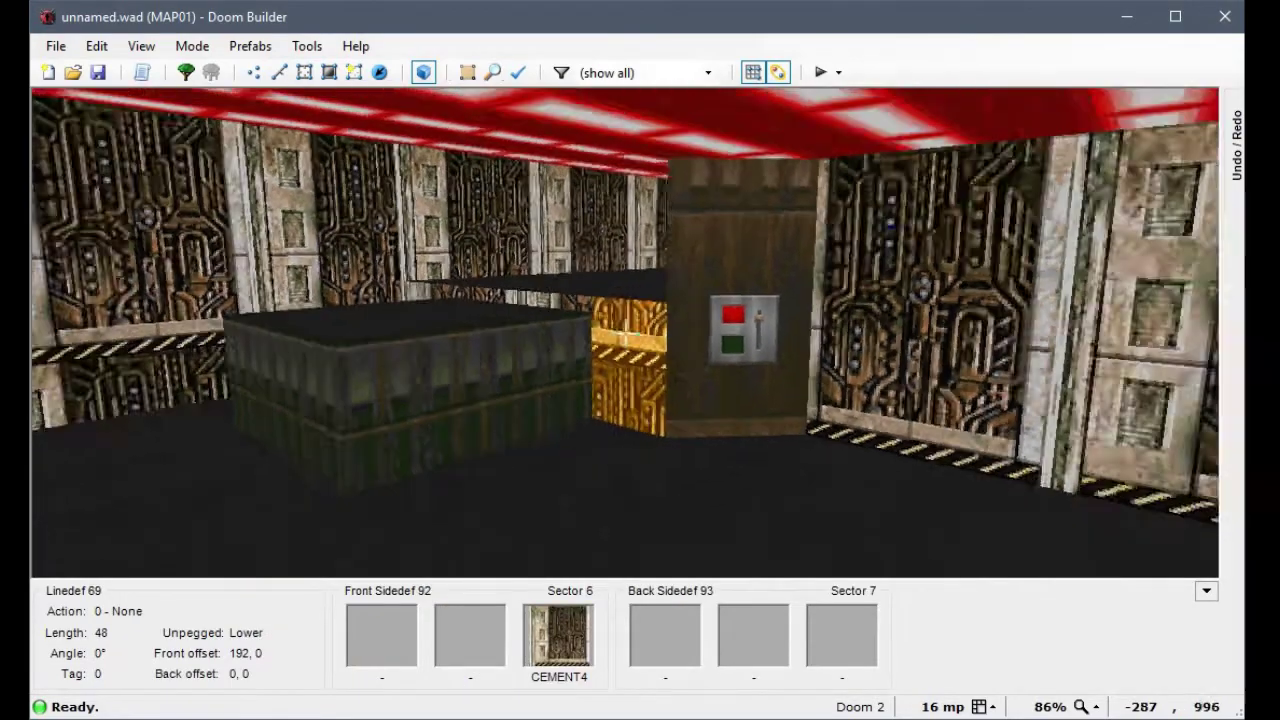
key("w")
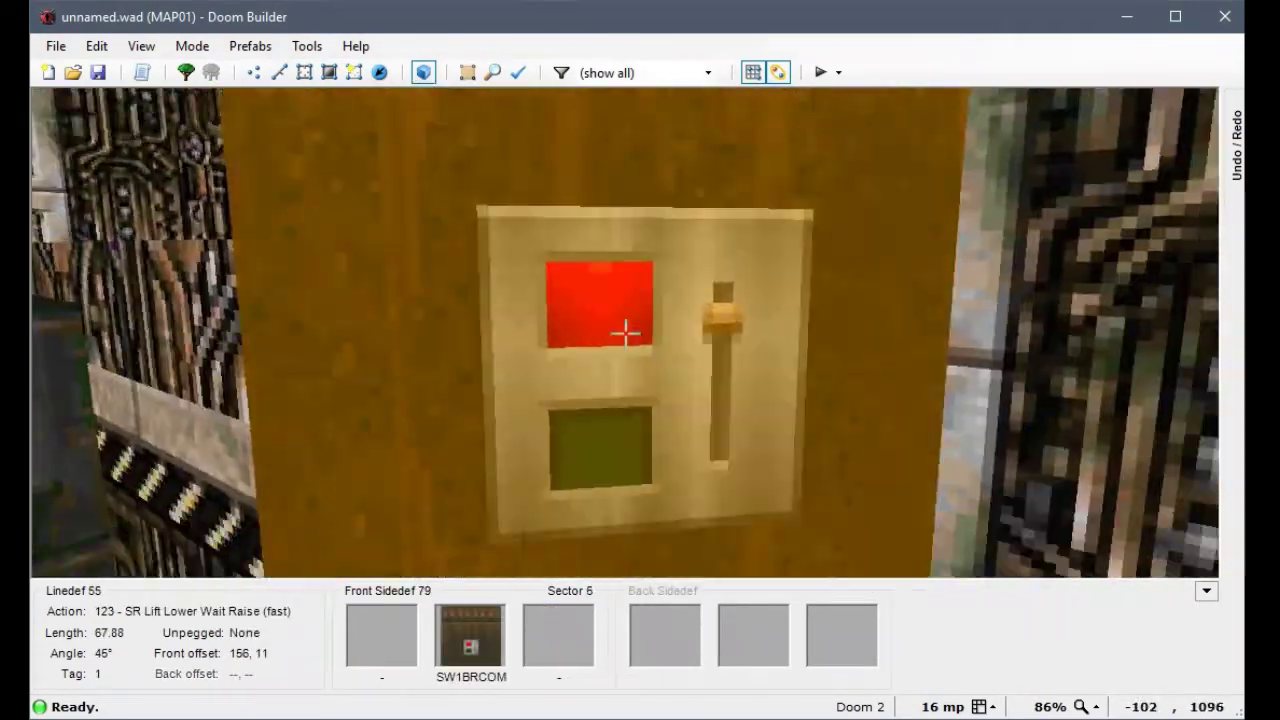
key("s")
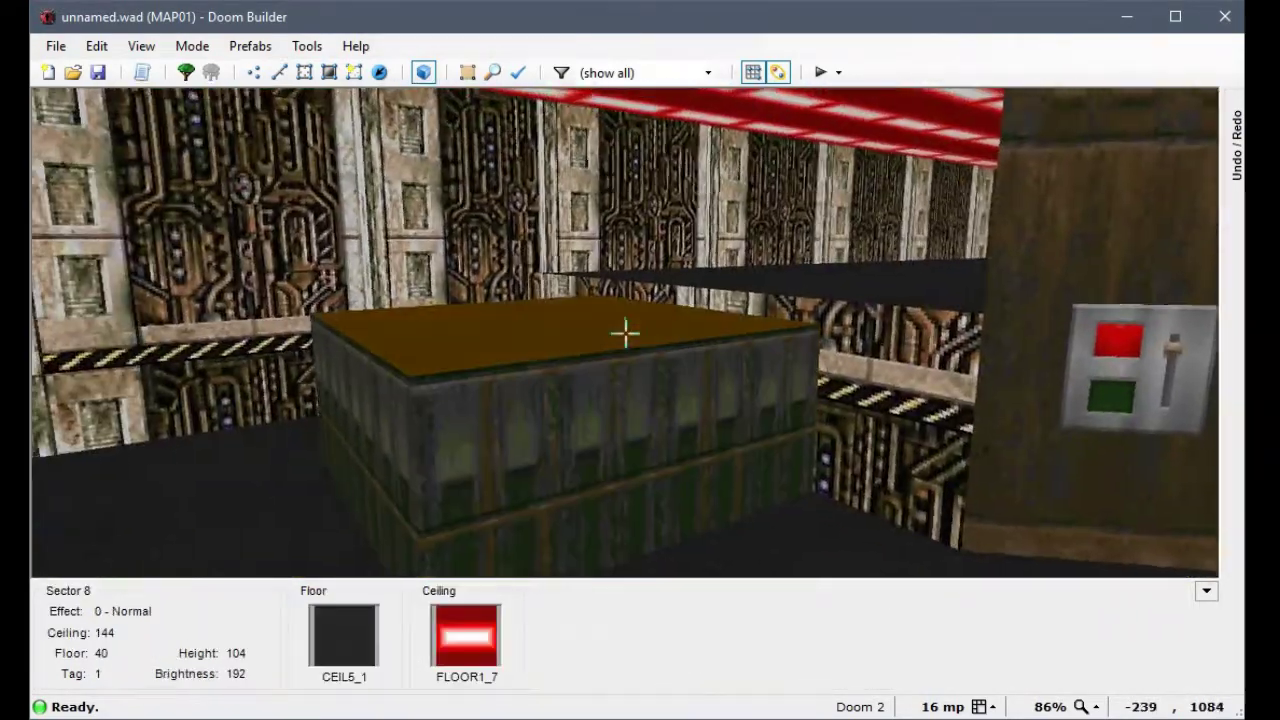
key("d")
key("w")
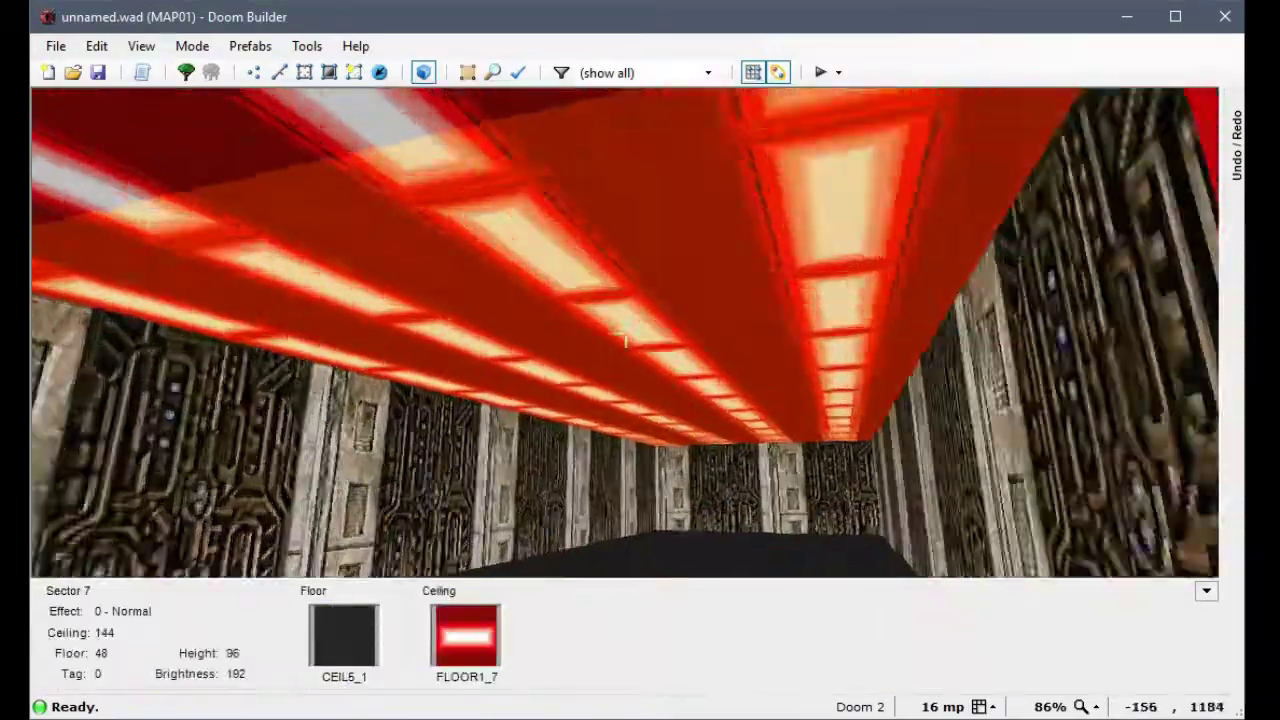
key("w")
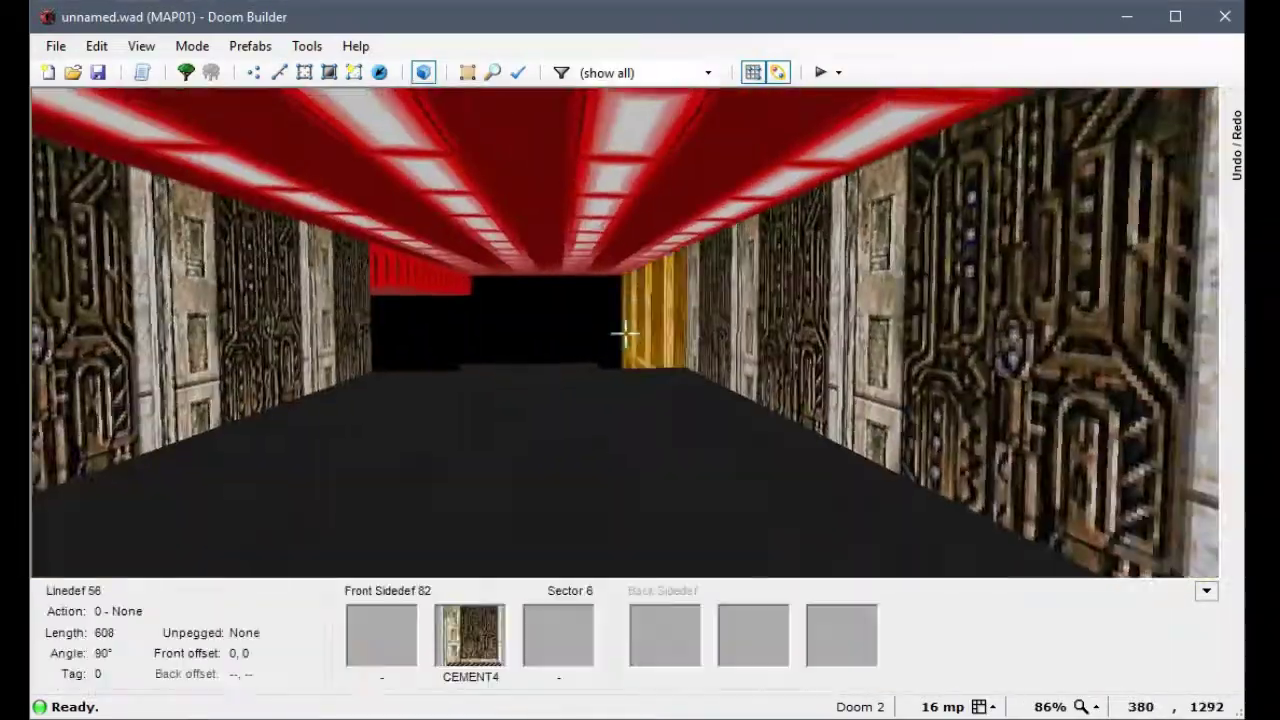
key("w")
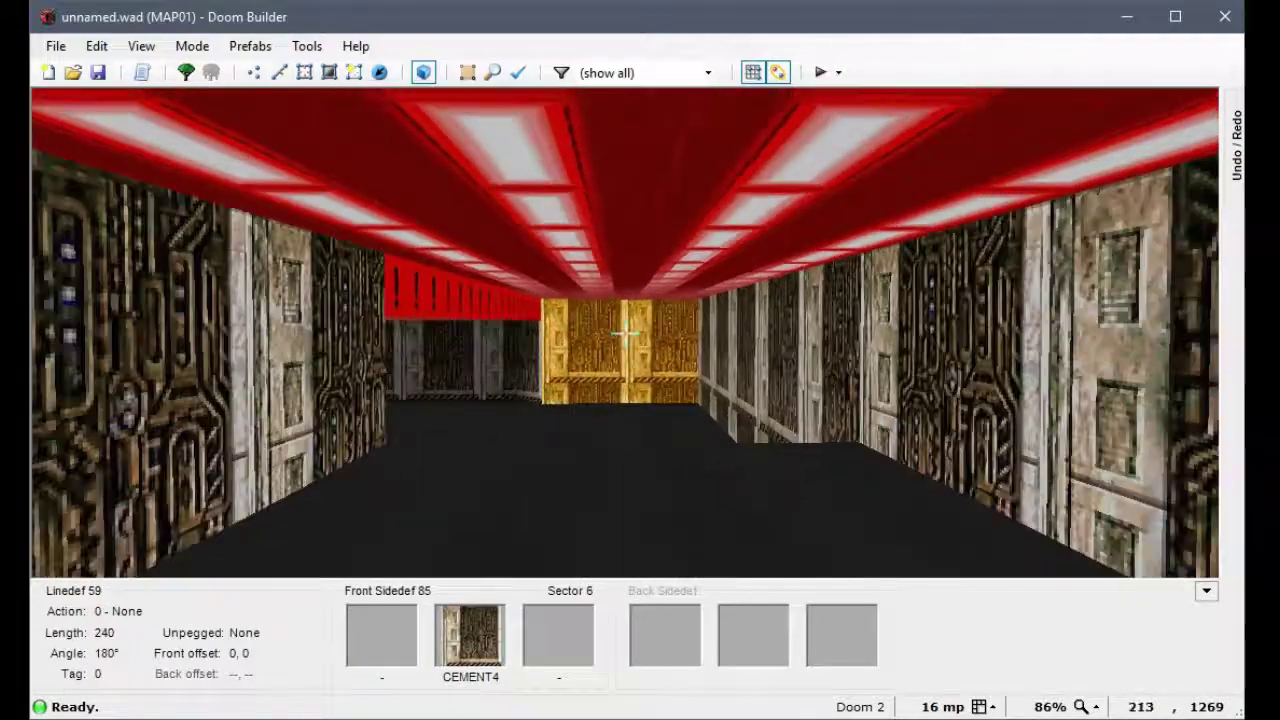
key("w")
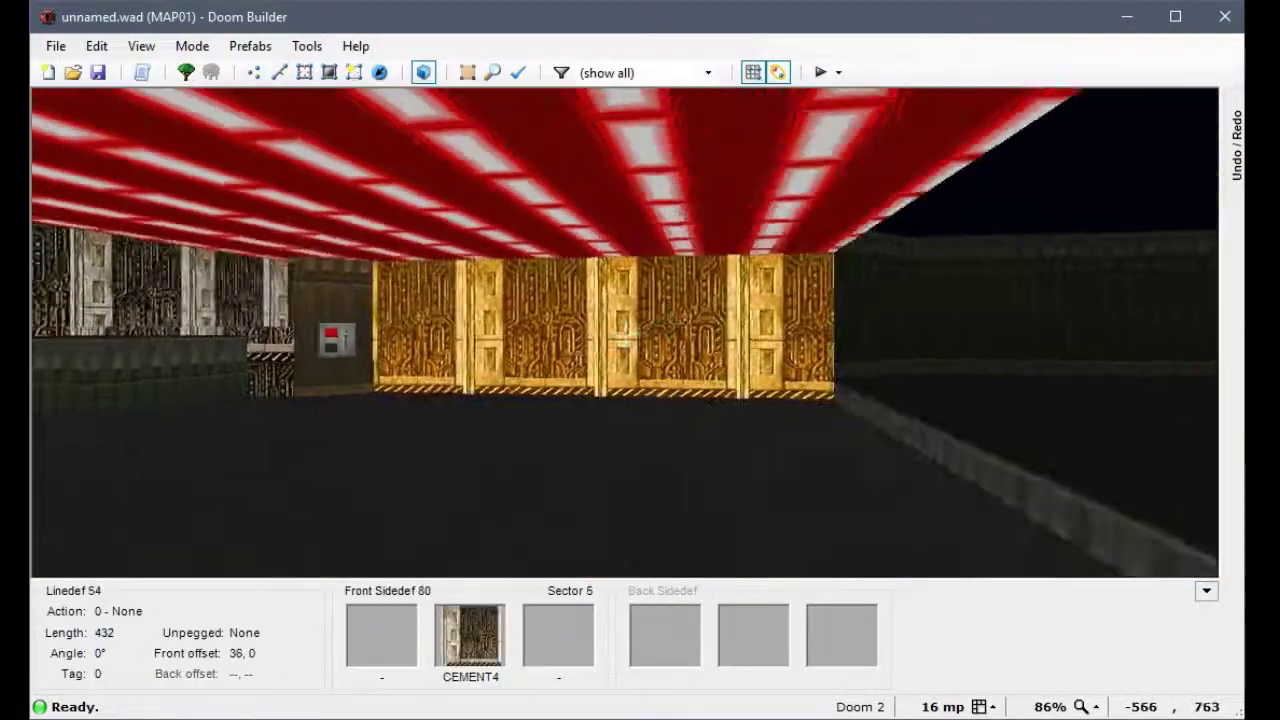
key("w")
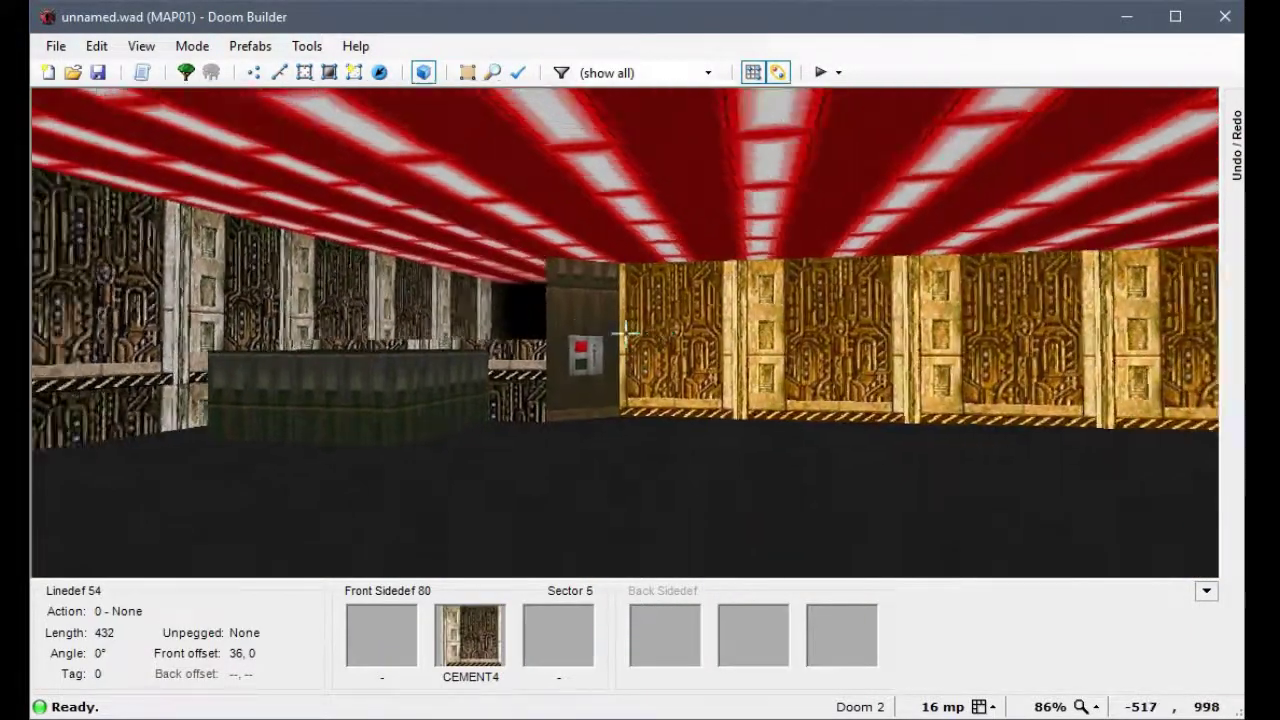
key("w")
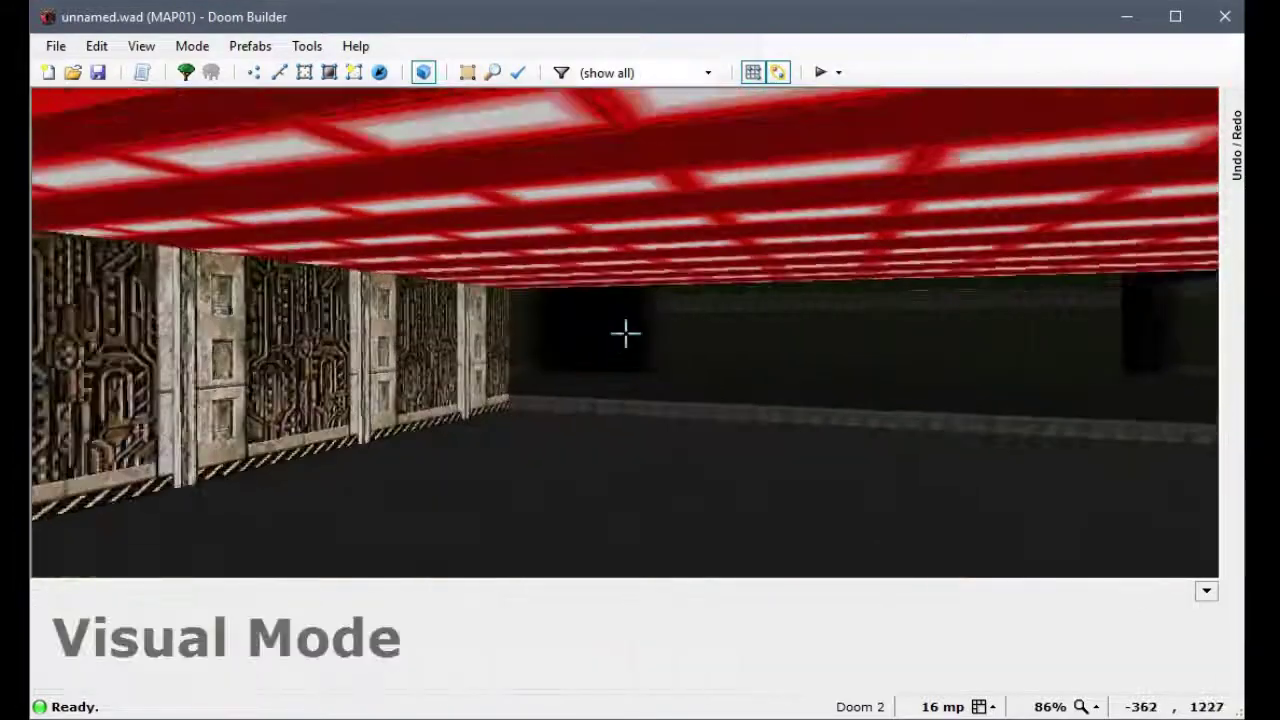
key("w")
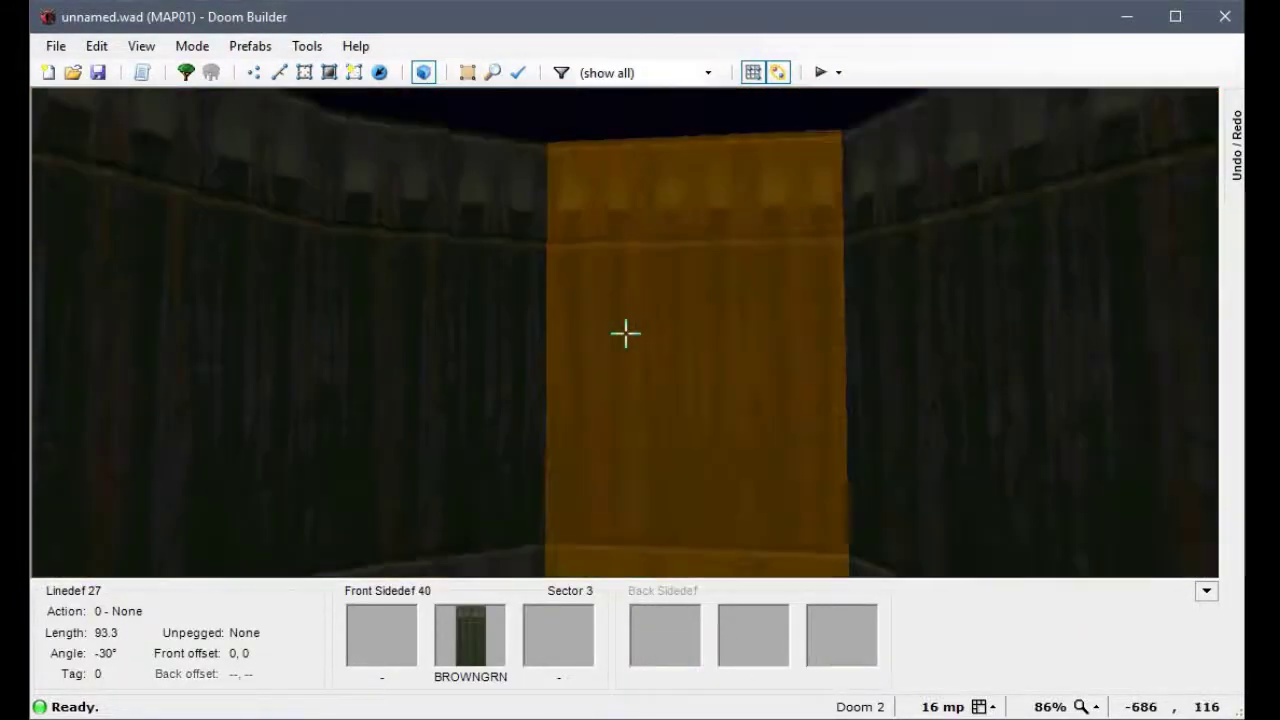
key("w")
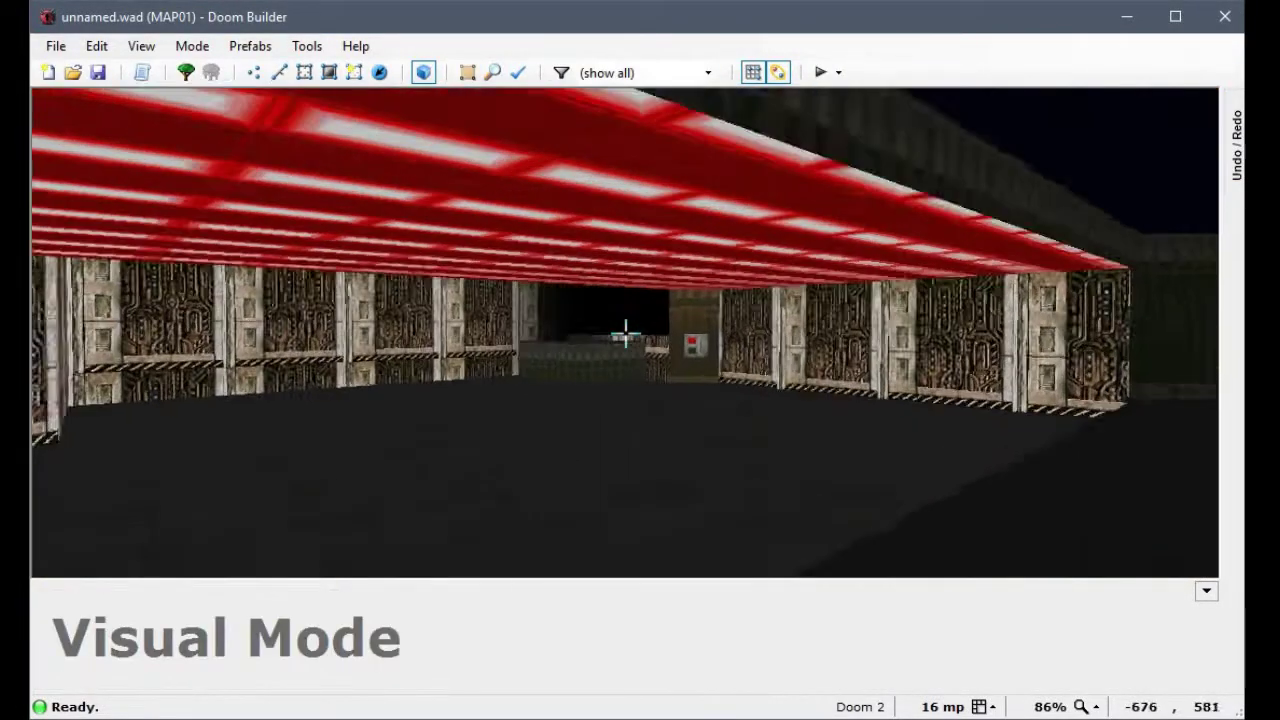
key("w")
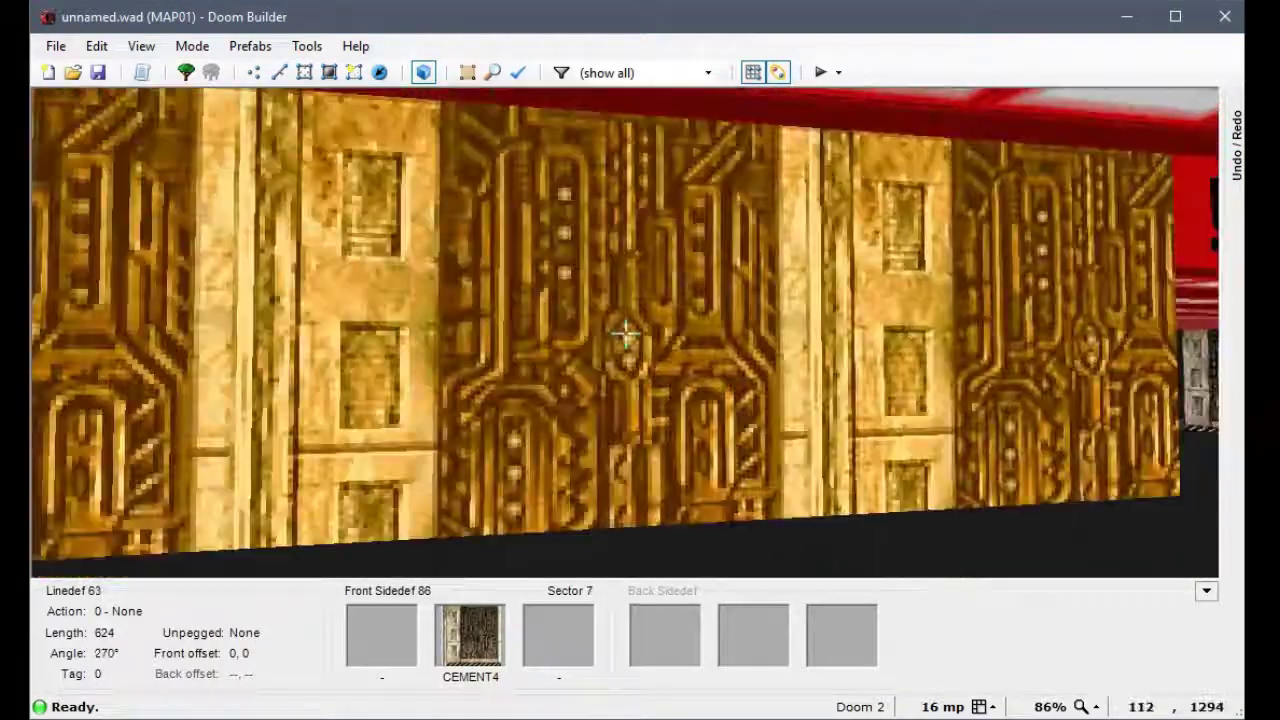
key("q")
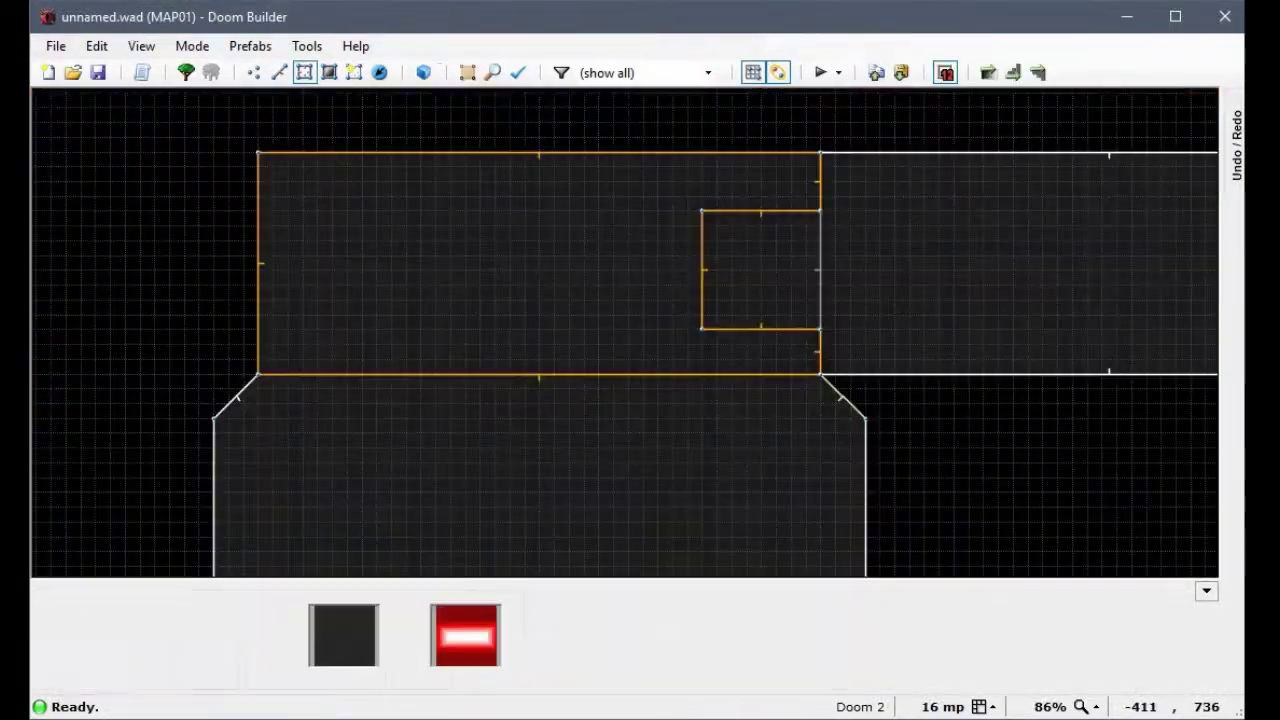